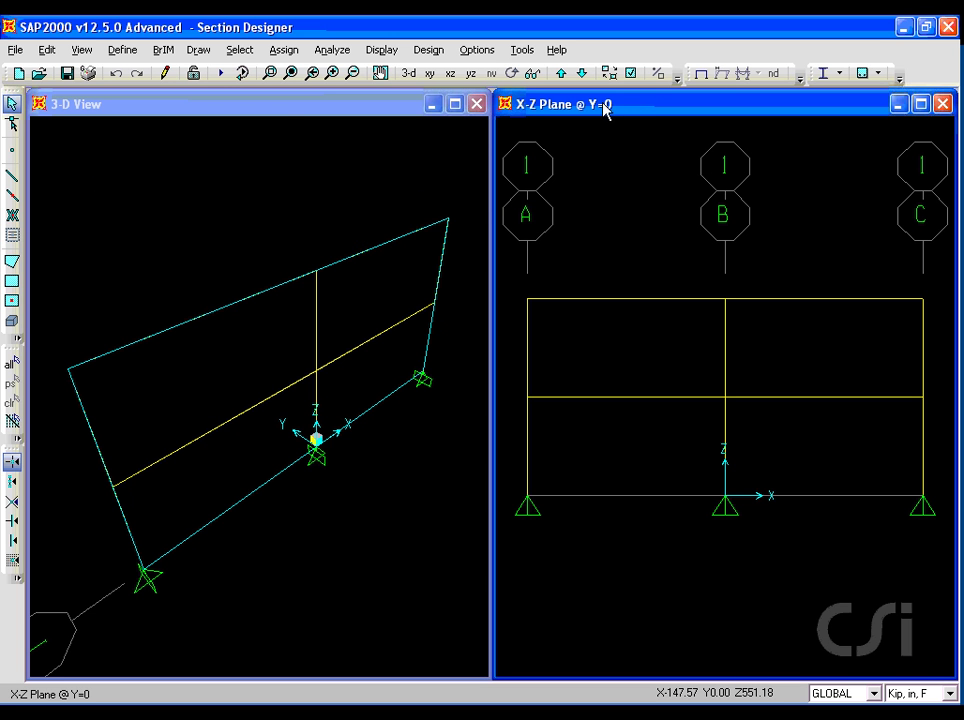
# Add a new frame section property of type Other, using the Section Designer option.
pyautogui.click(126, 52)
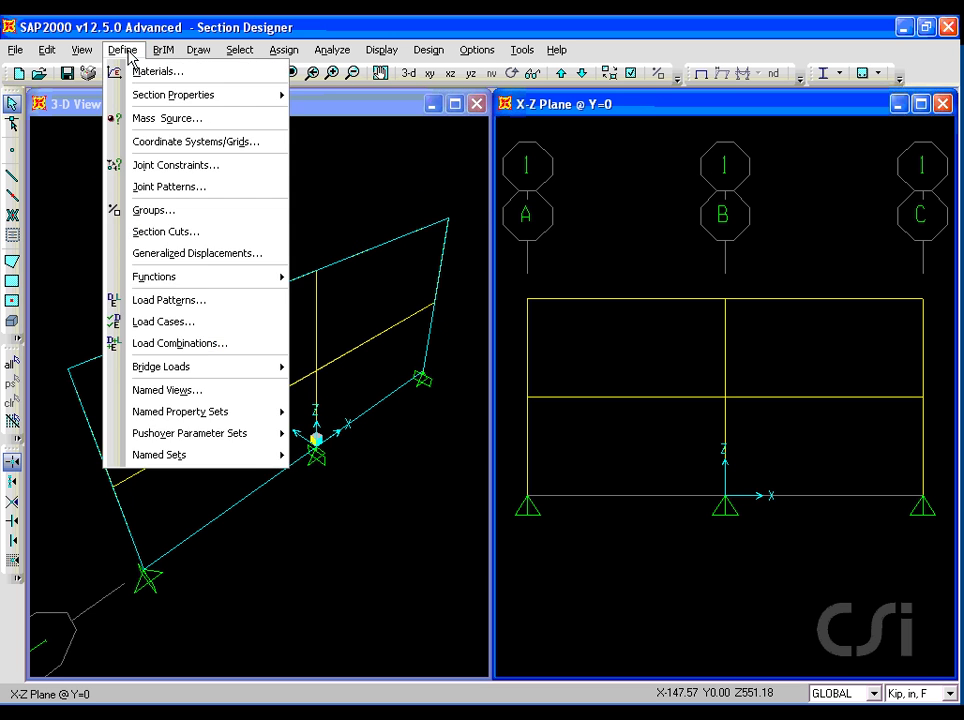
pyautogui.moveTo(144, 95)
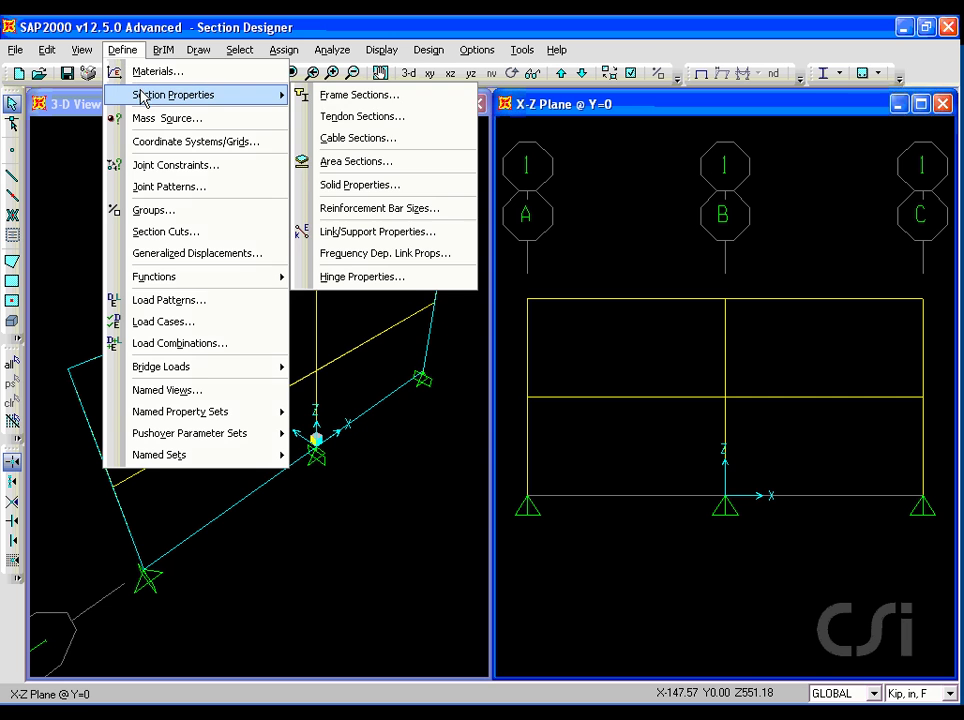
pyautogui.click(348, 97)
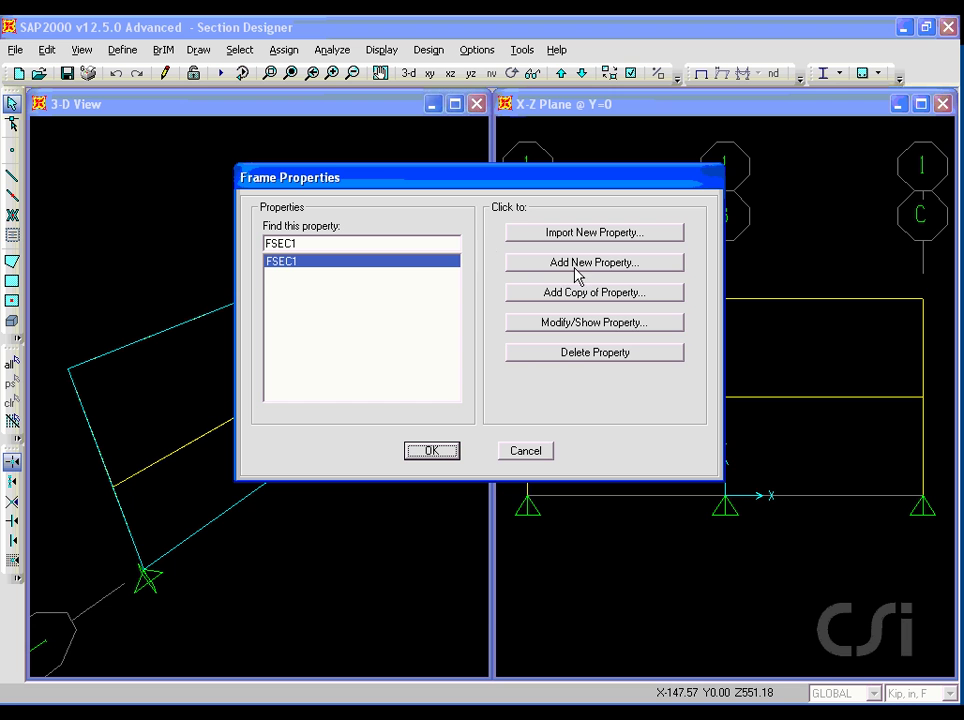
pyautogui.click(585, 265)
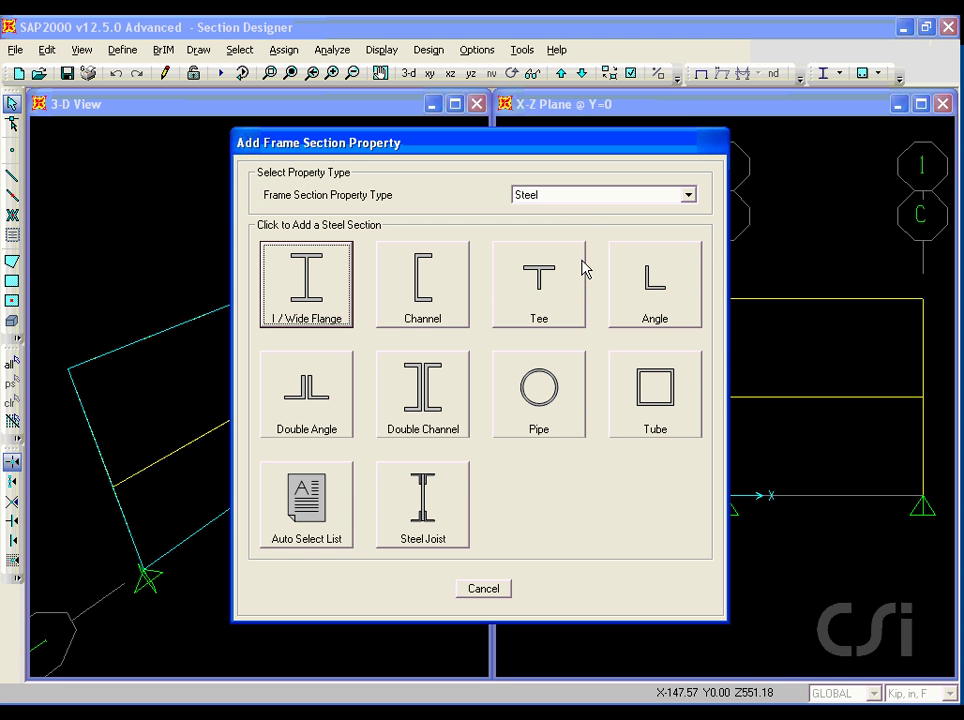
pyautogui.click(590, 196)
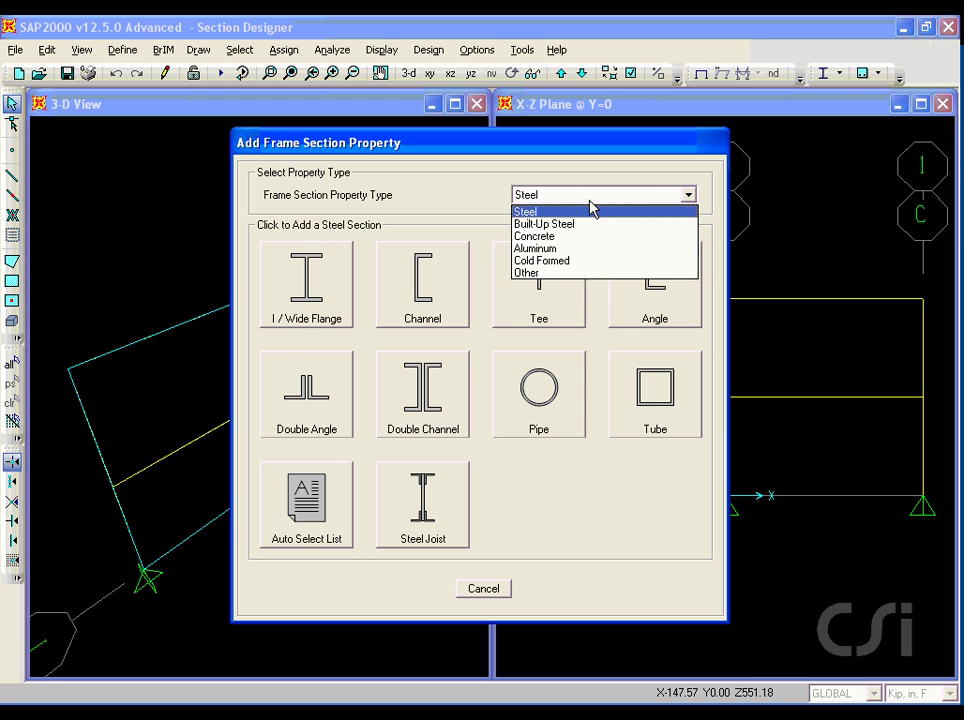
pyautogui.click(540, 274)
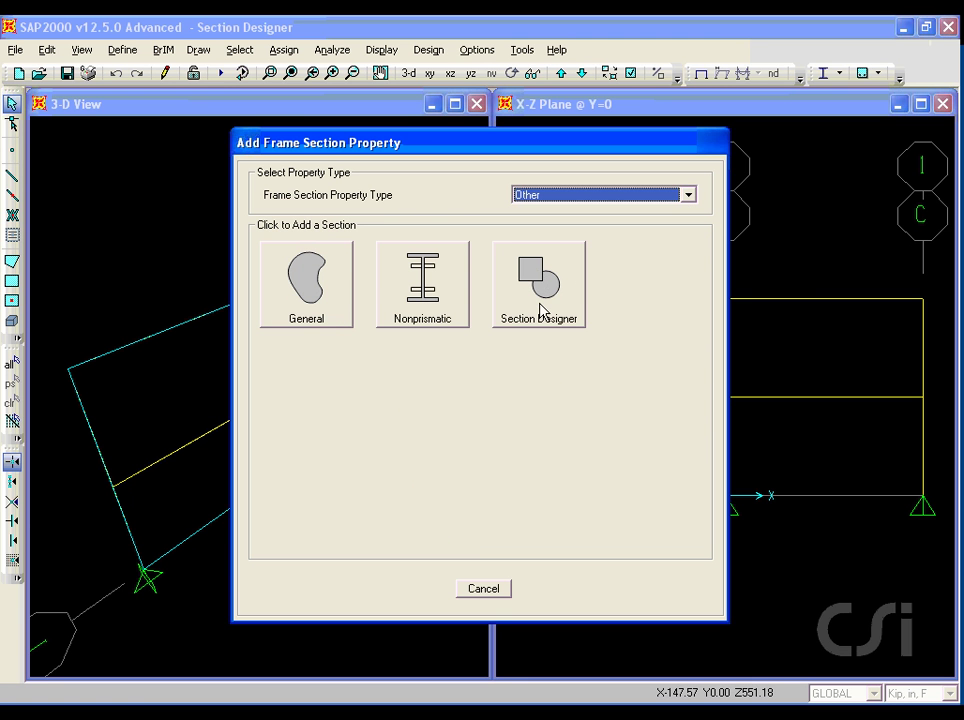
pyautogui.click(540, 311)
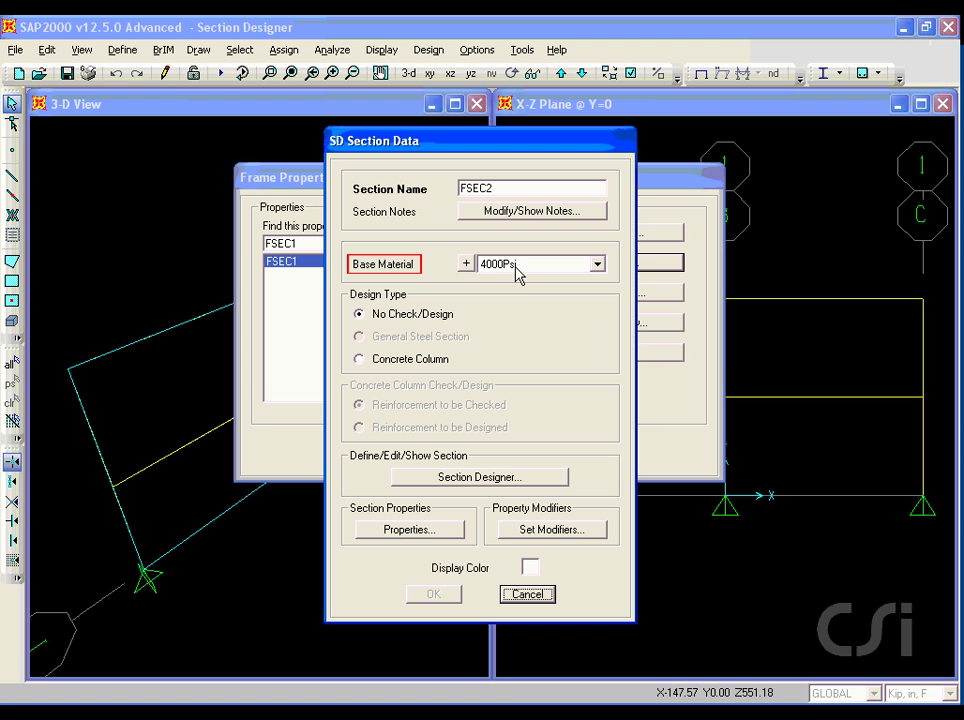
# Set the section to 4000Psi base material and Concrete Column design with reinforcement to be checked, and open it in Section Designer.
pyautogui.click(517, 268)
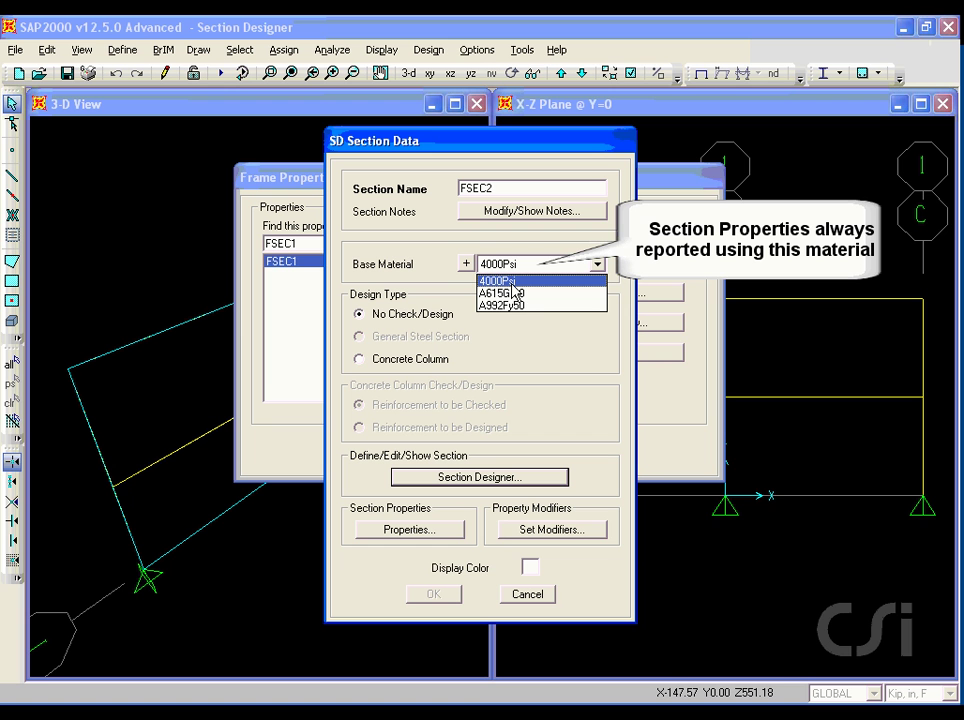
pyautogui.click(512, 282)
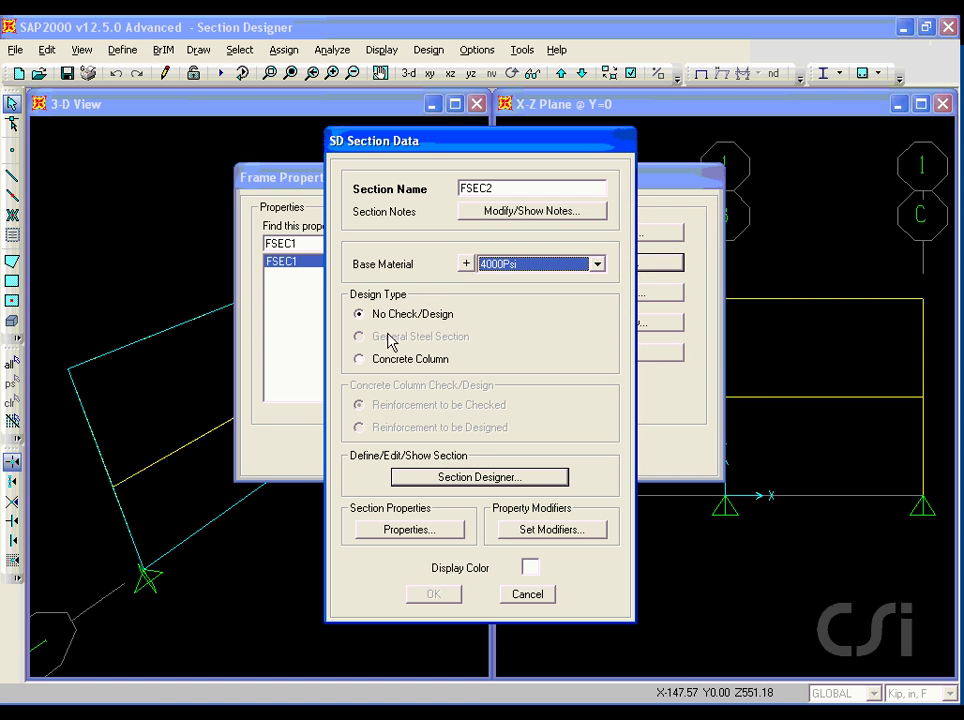
pyautogui.click(358, 362)
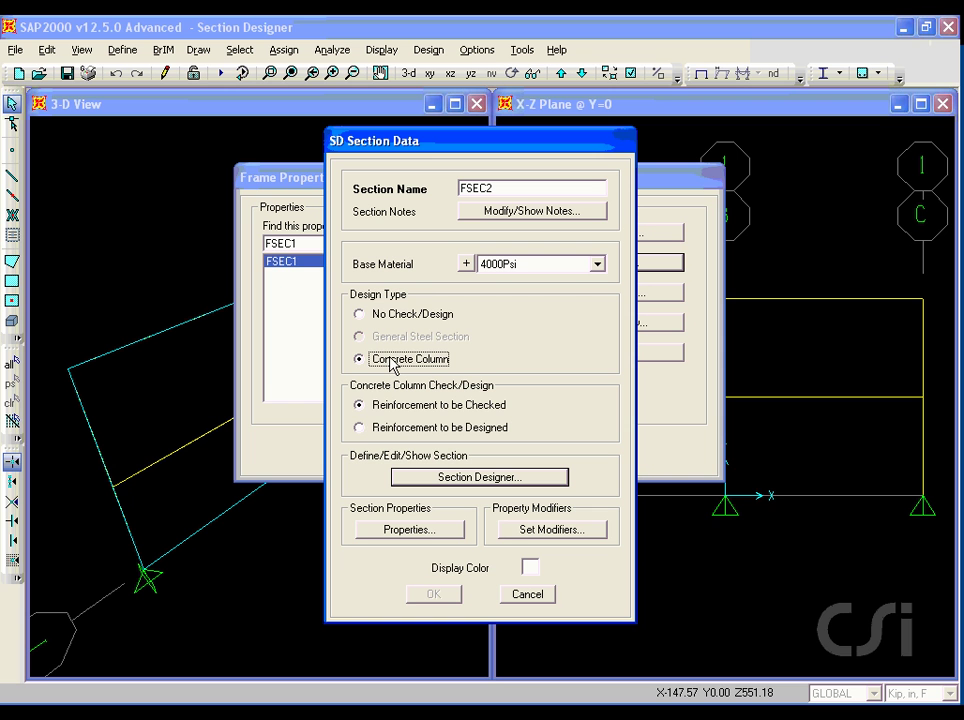
pyautogui.click(358, 428)
pyautogui.click(359, 405)
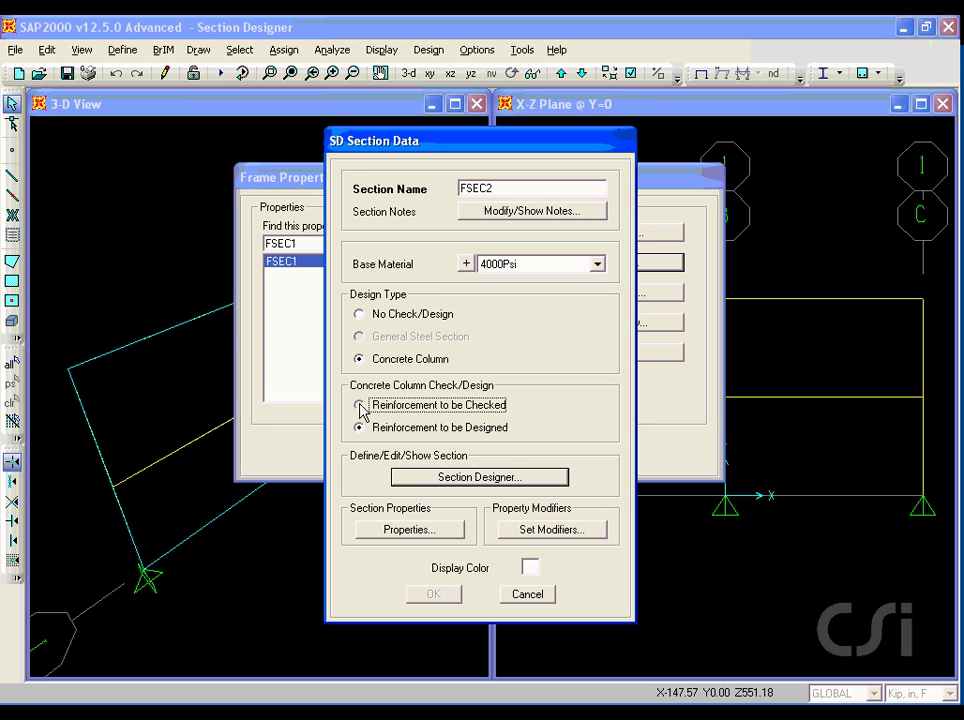
pyautogui.click(474, 478)
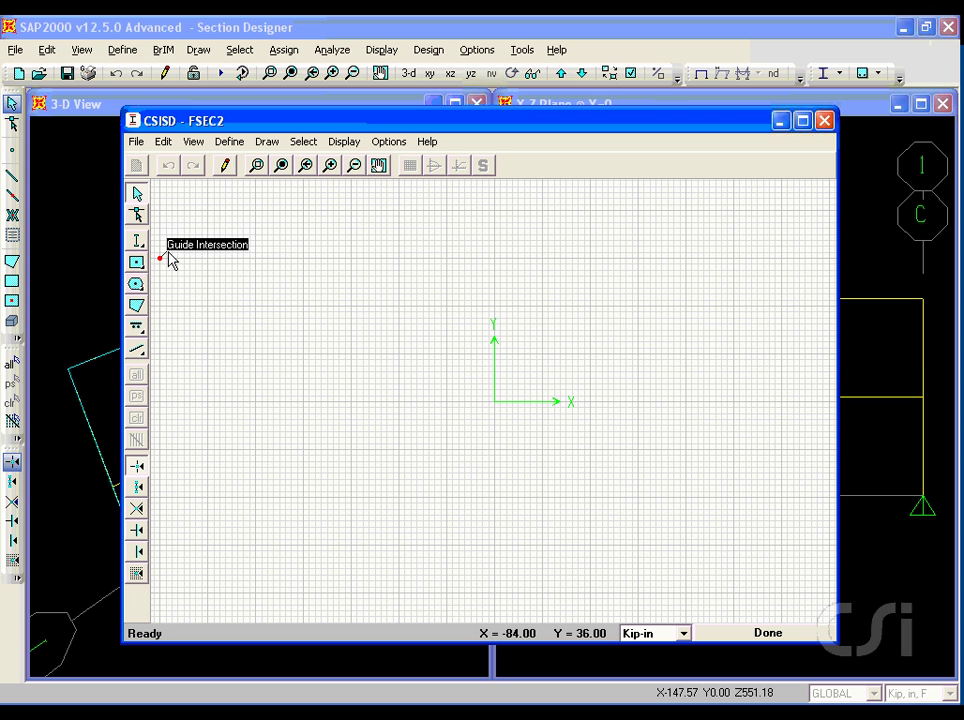
# Draw a structural steel channel shape centred on the origin of the section grid.
pyautogui.click(139, 241)
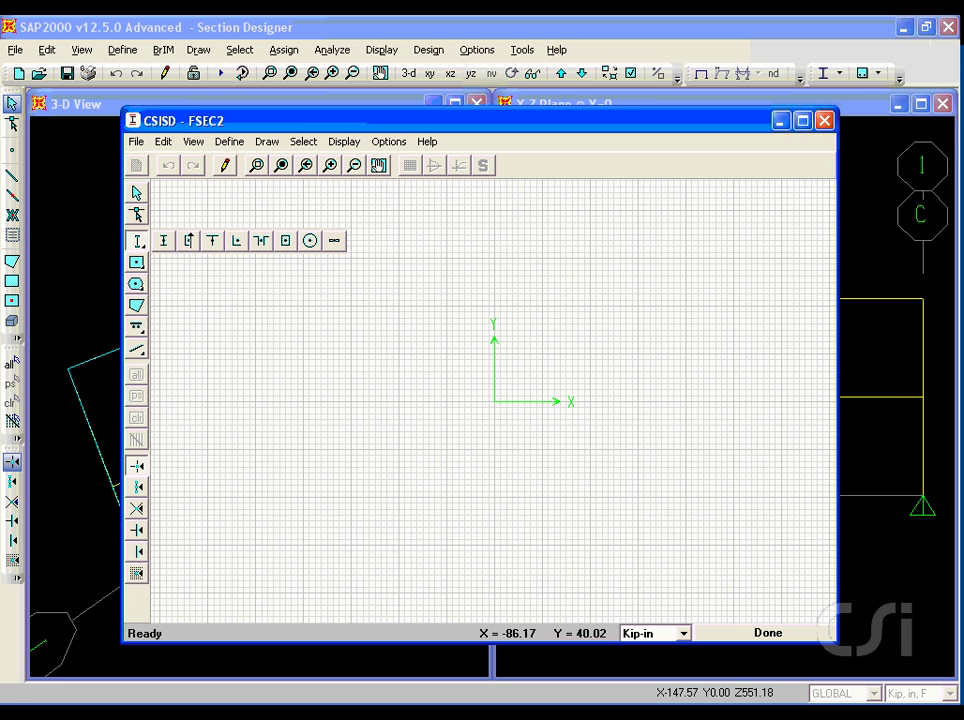
pyautogui.click(188, 240)
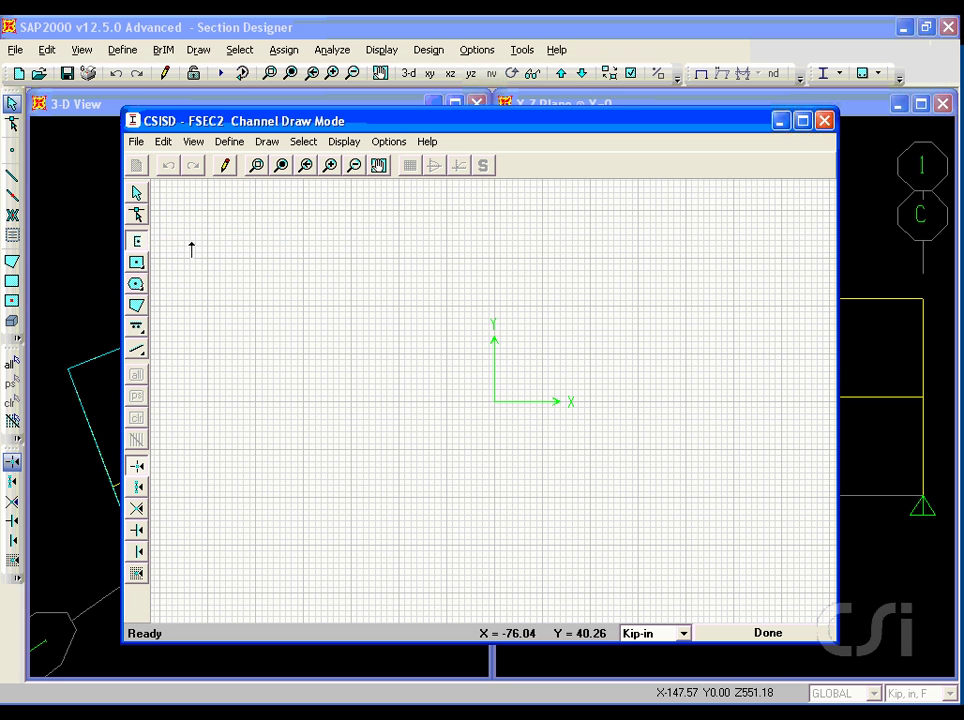
pyautogui.click(493, 401)
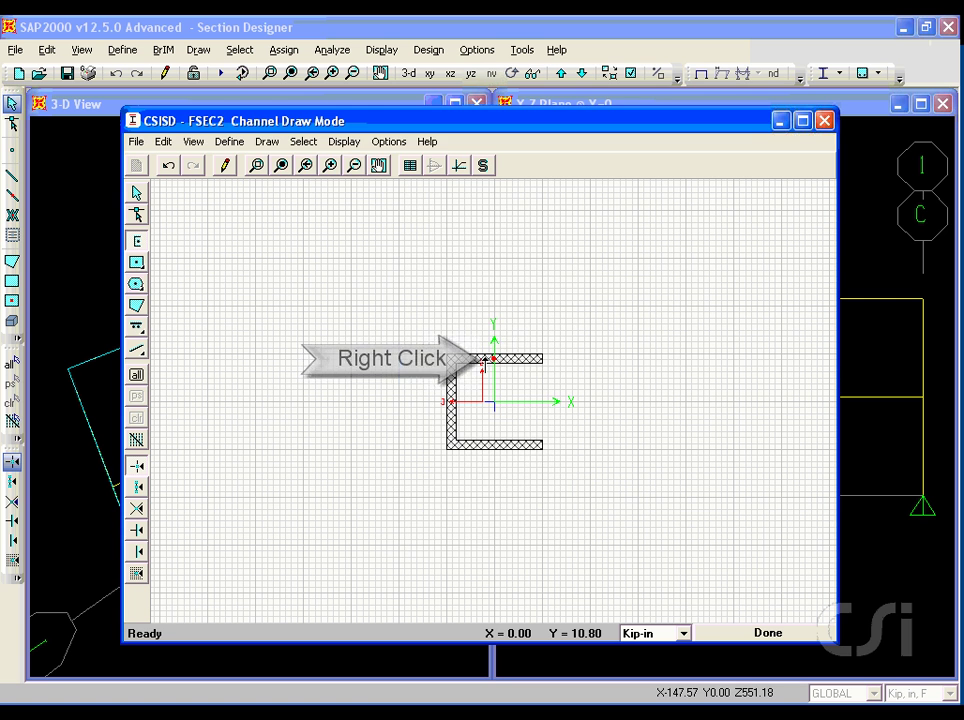
# Choose A992Fy50 as the channel's material in its shape properties and accept them.
pyautogui.rightClick(491, 358)
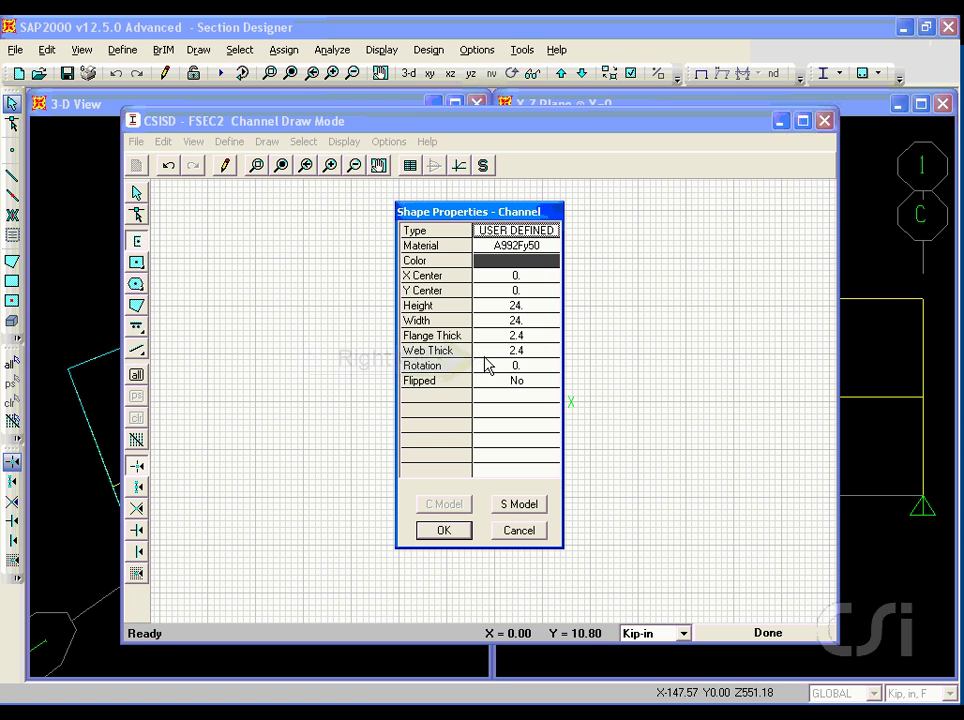
pyautogui.click(516, 245)
pyautogui.click(549, 248)
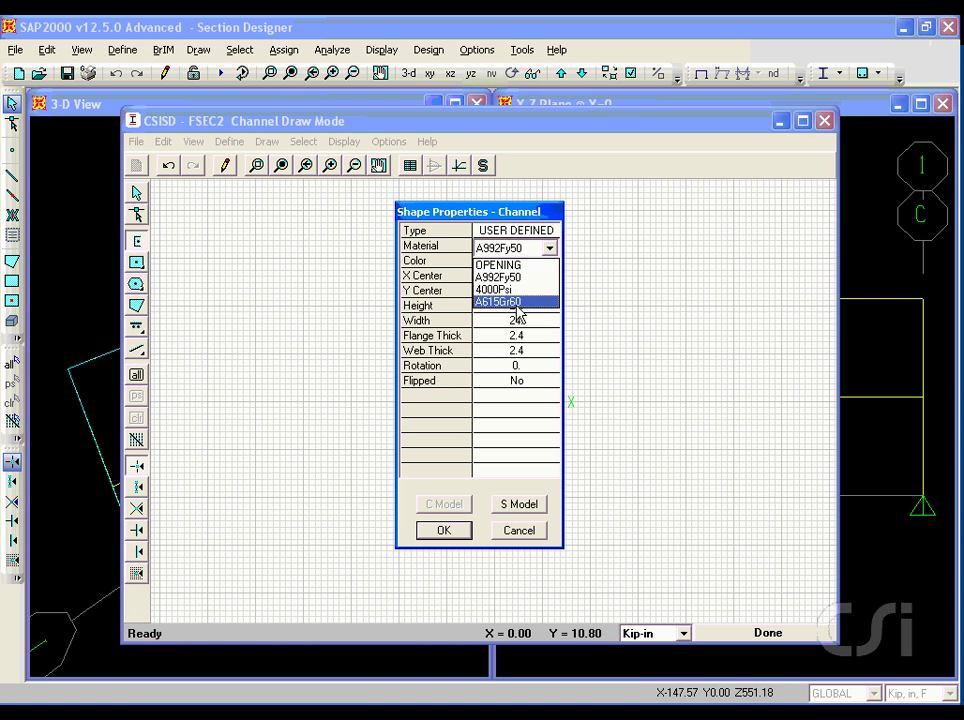
pyautogui.click(510, 277)
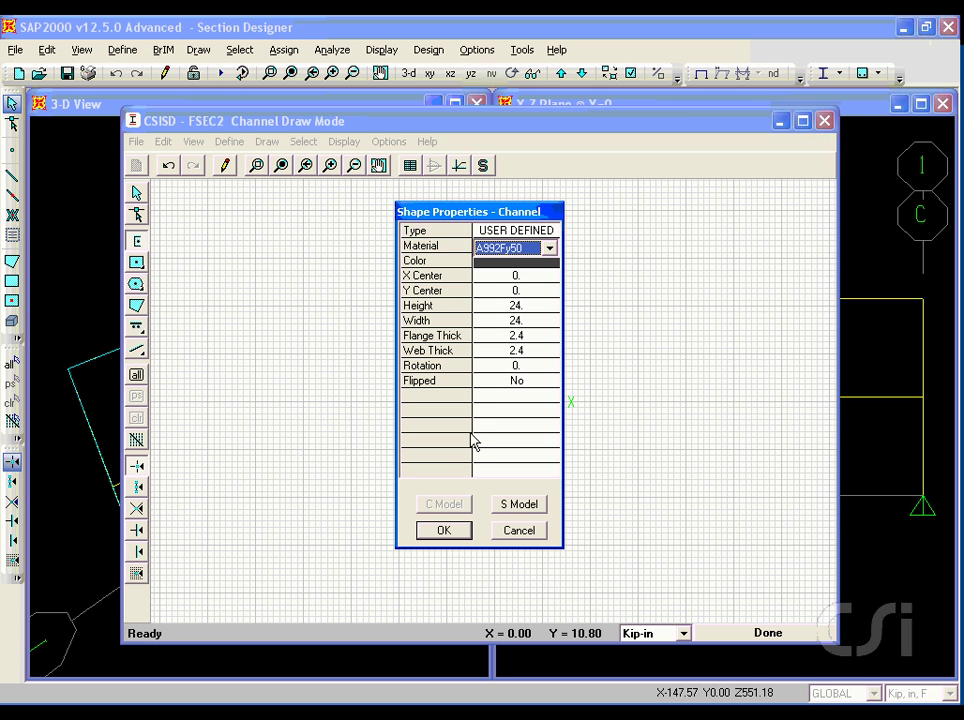
pyautogui.click(444, 531)
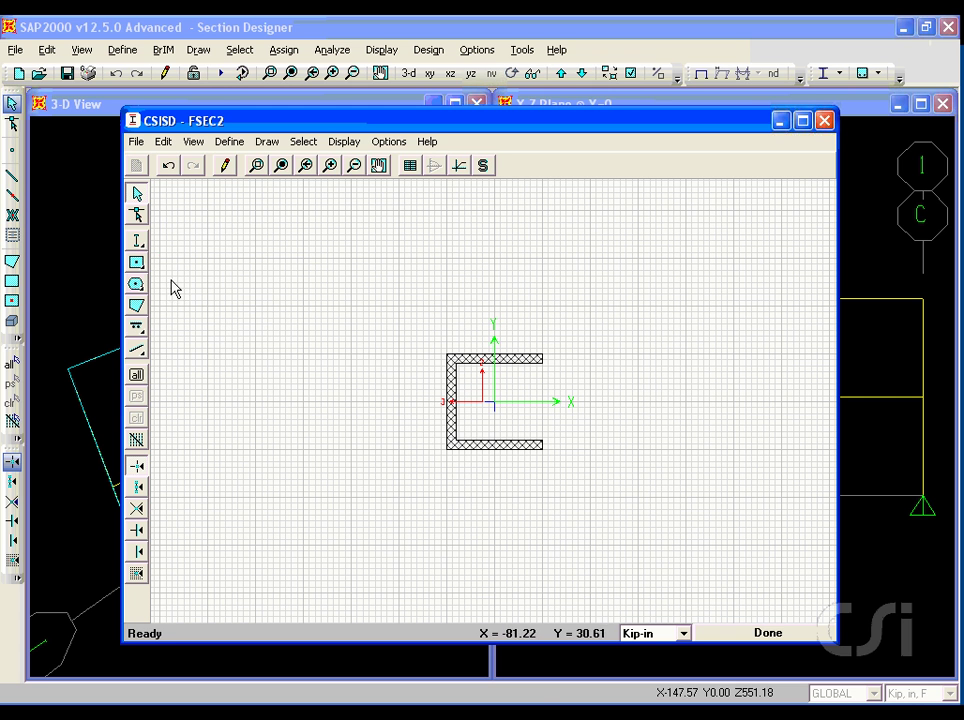
# Draw a solid circle on the X axis at about X = -48, beside the channel.
pyautogui.click(137, 263)
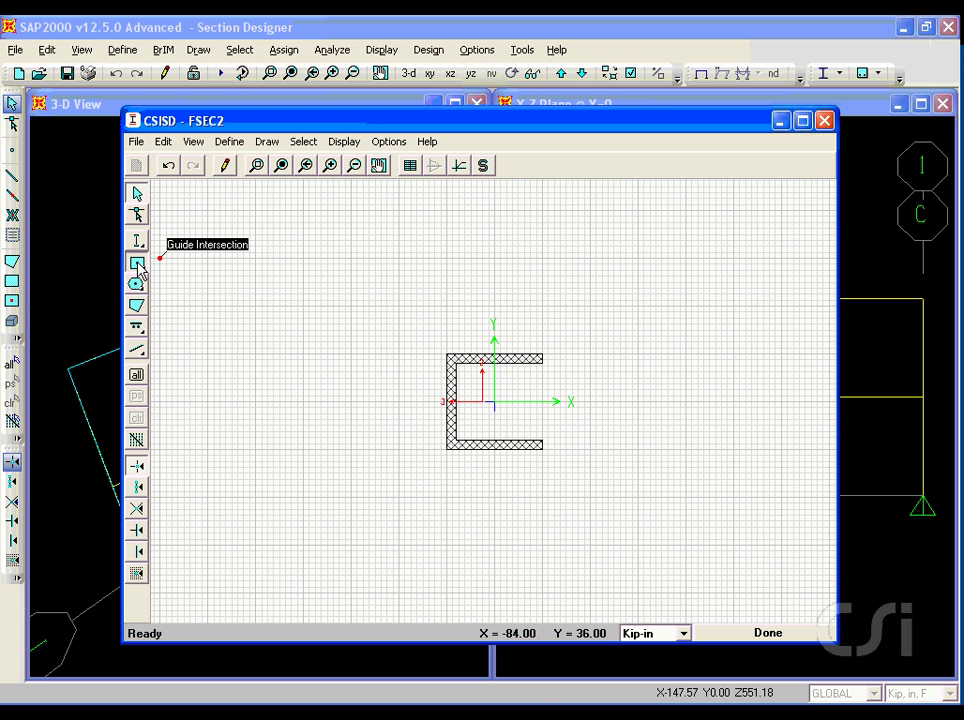
pyautogui.moveTo(137, 263)
pyautogui.mouseDown()
pyautogui.moveTo(226, 270)
pyautogui.moveTo(188, 266)
pyautogui.mouseUp()
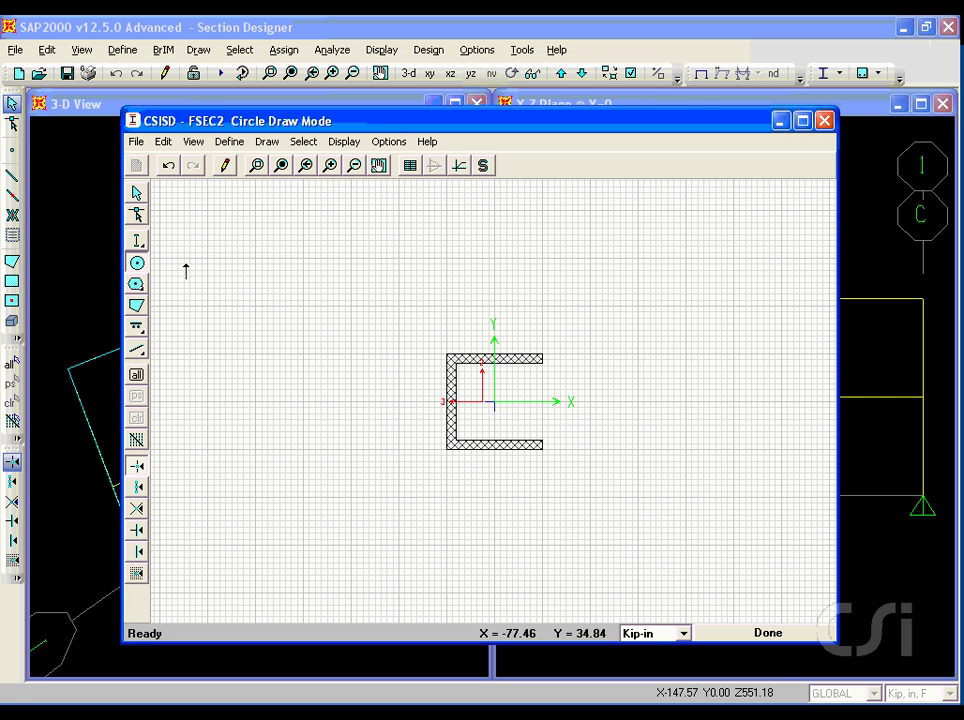
pyautogui.click(303, 402)
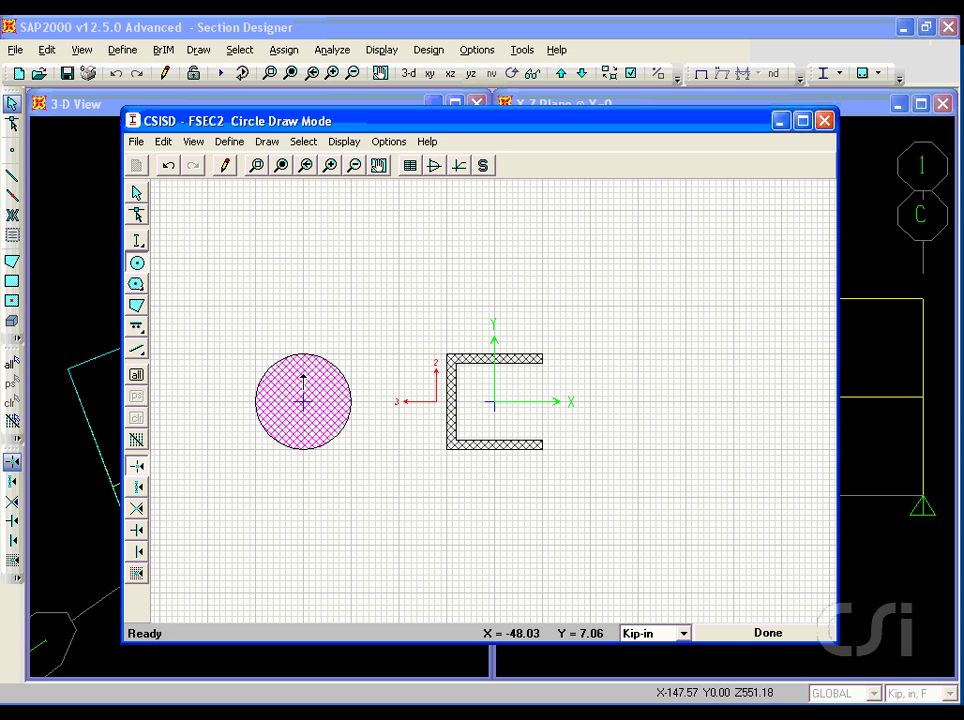
# Enable reinforcing for the solid circle and set its diameter to 36 in.
pyautogui.rightClick(303, 378)
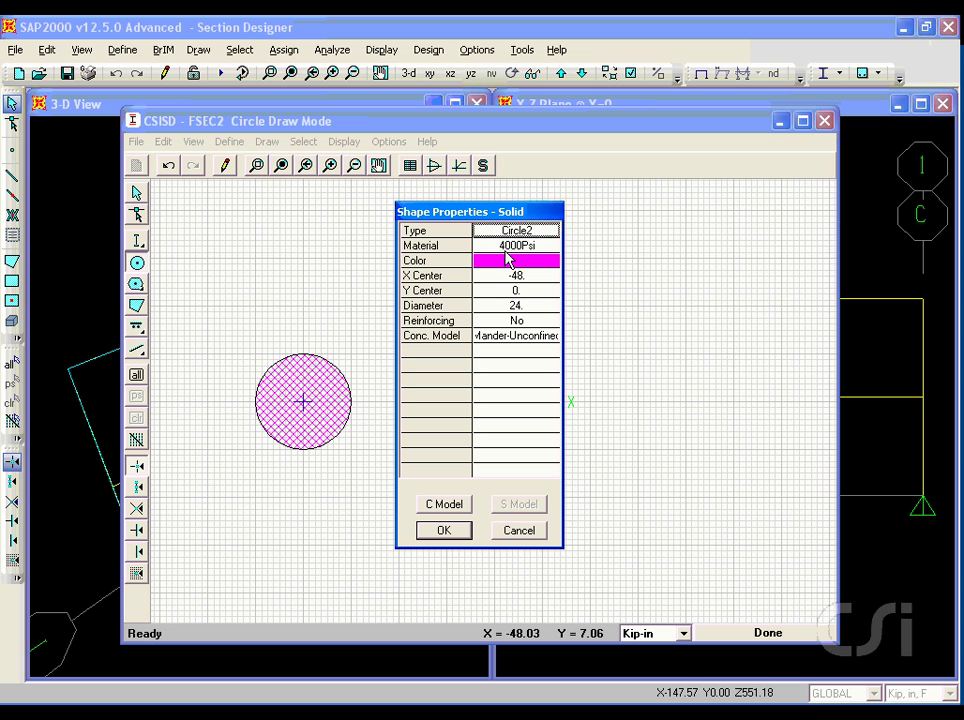
pyautogui.click(522, 322)
pyautogui.click(550, 323)
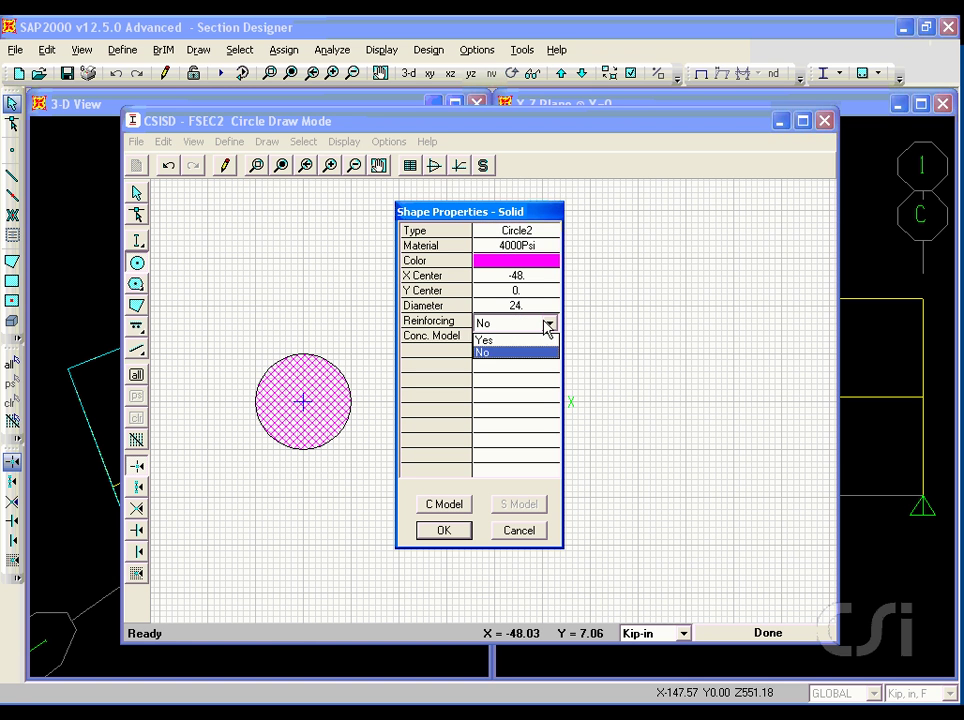
pyautogui.click(537, 342)
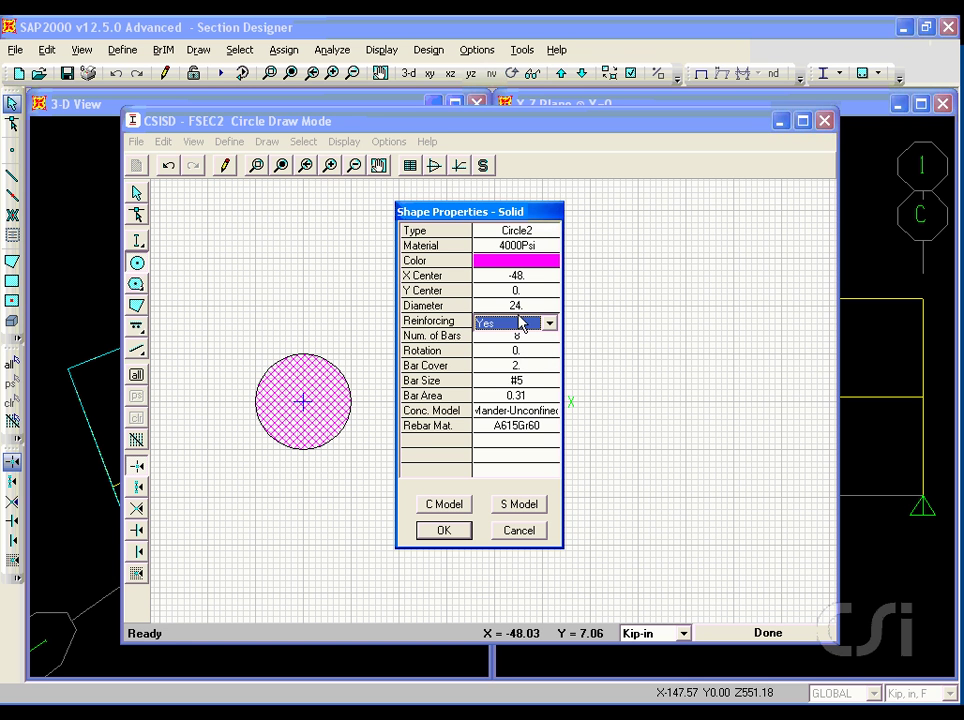
pyautogui.click(517, 306)
pyautogui.doubleClick(517, 306)
pyautogui.write('3')
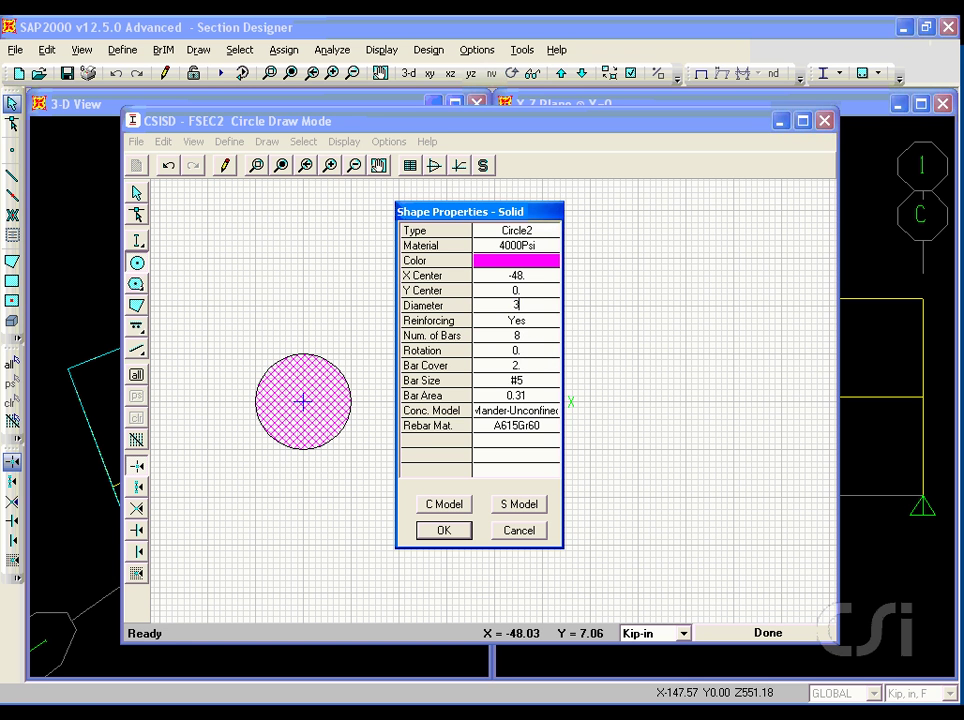
pyautogui.write('6')
pyautogui.click(447, 531)
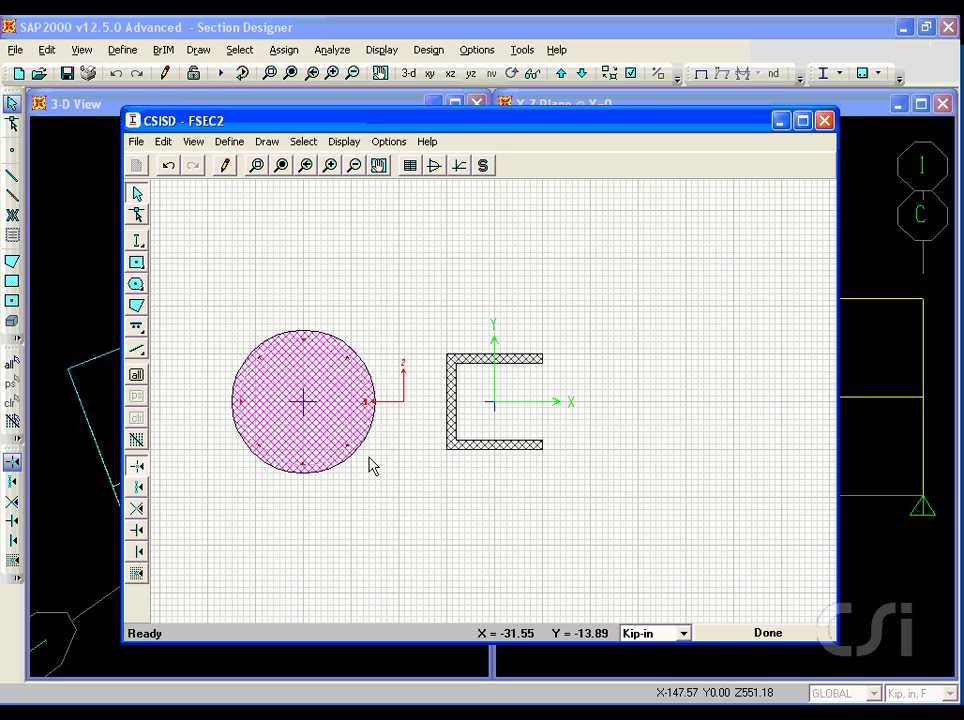
# Draw a five-sided irregular polygon on the positive X side of the channel, with one vertex at X = 84, Y = 12.
pyautogui.click(137, 308)
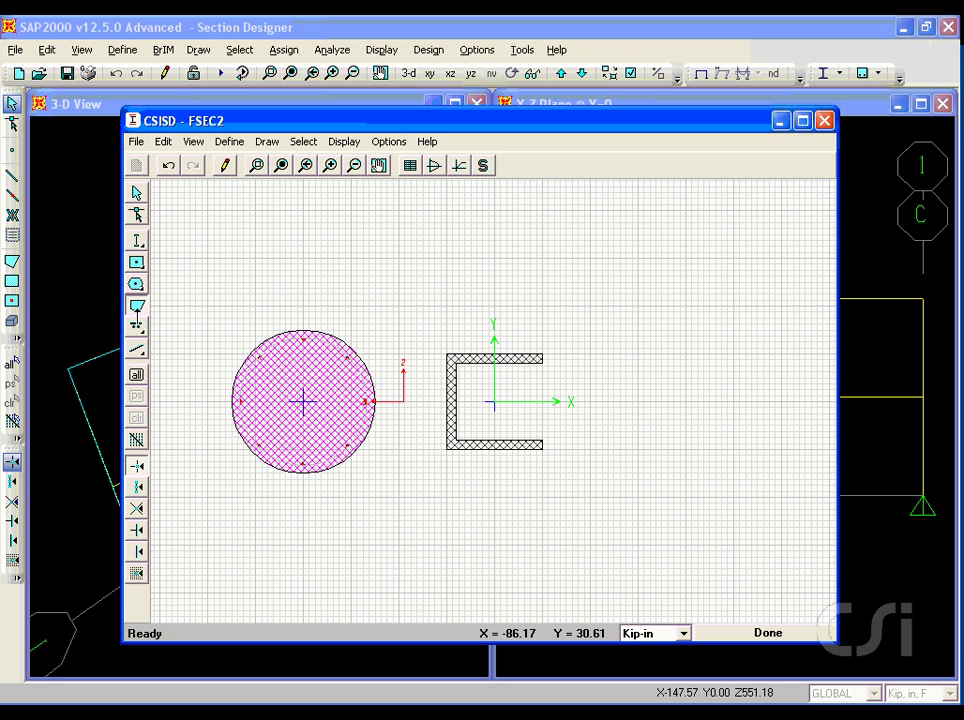
pyautogui.click(600, 319)
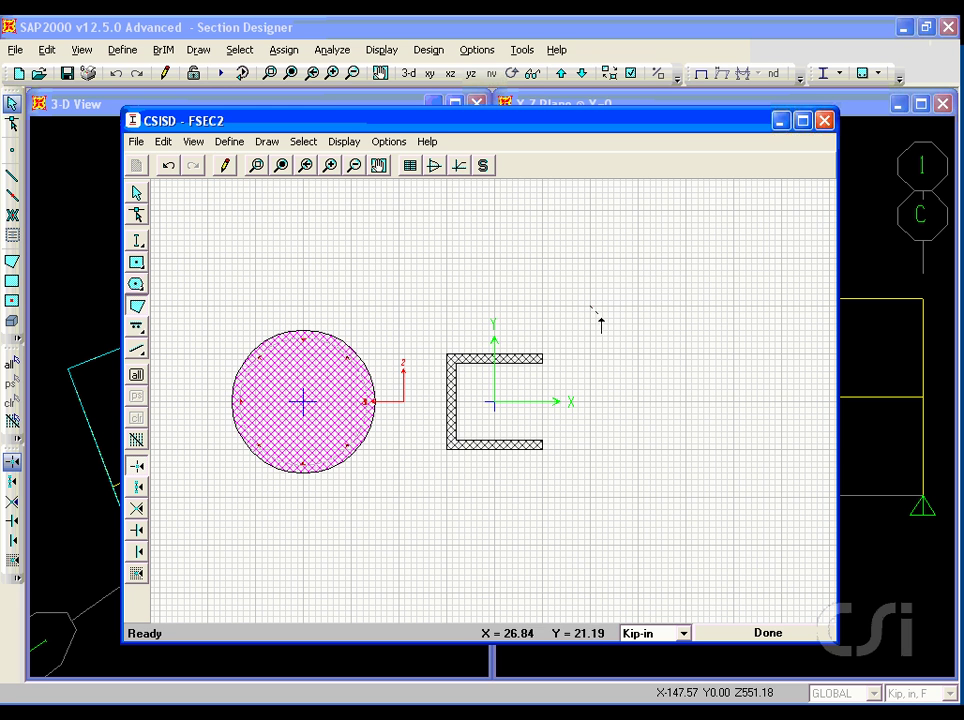
pyautogui.click(749, 255)
pyautogui.click(827, 352)
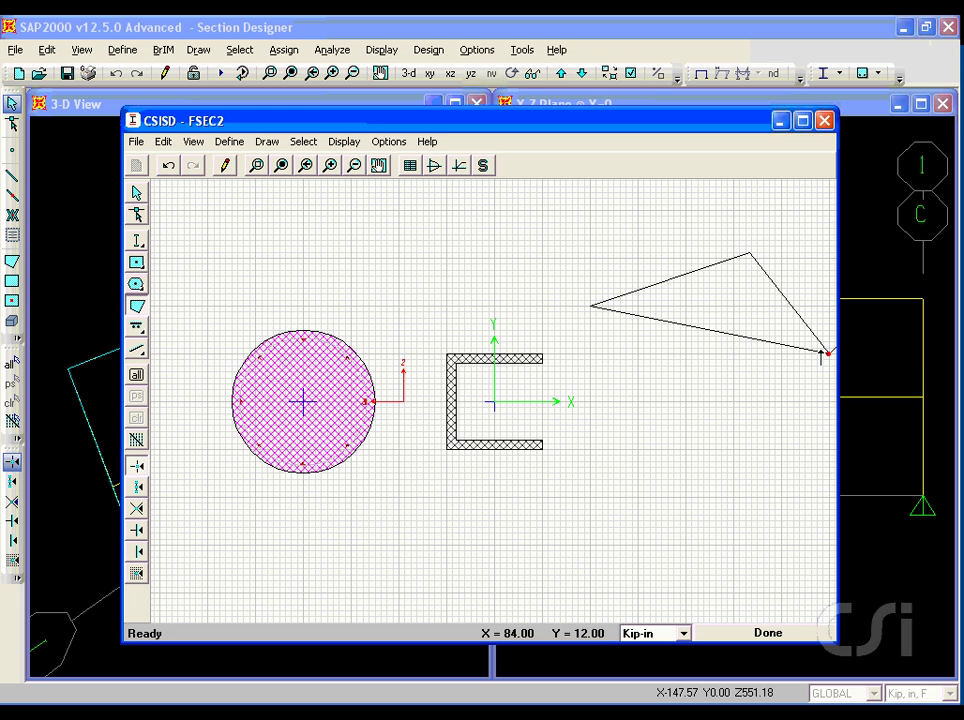
pyautogui.click(697, 431)
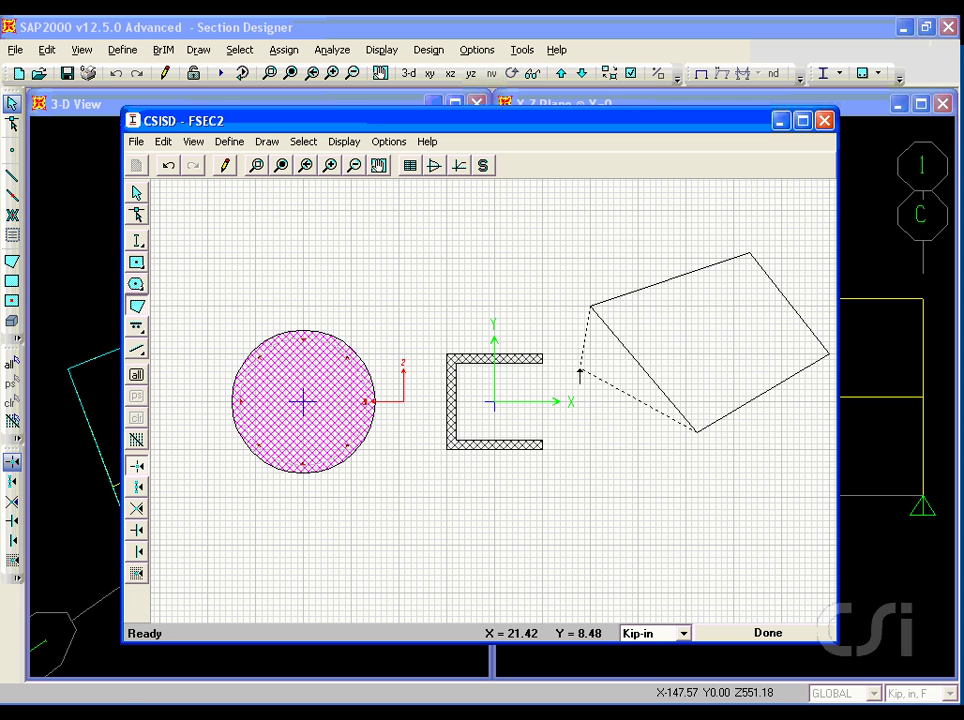
pyautogui.click(572, 369)
pyautogui.press('Return')
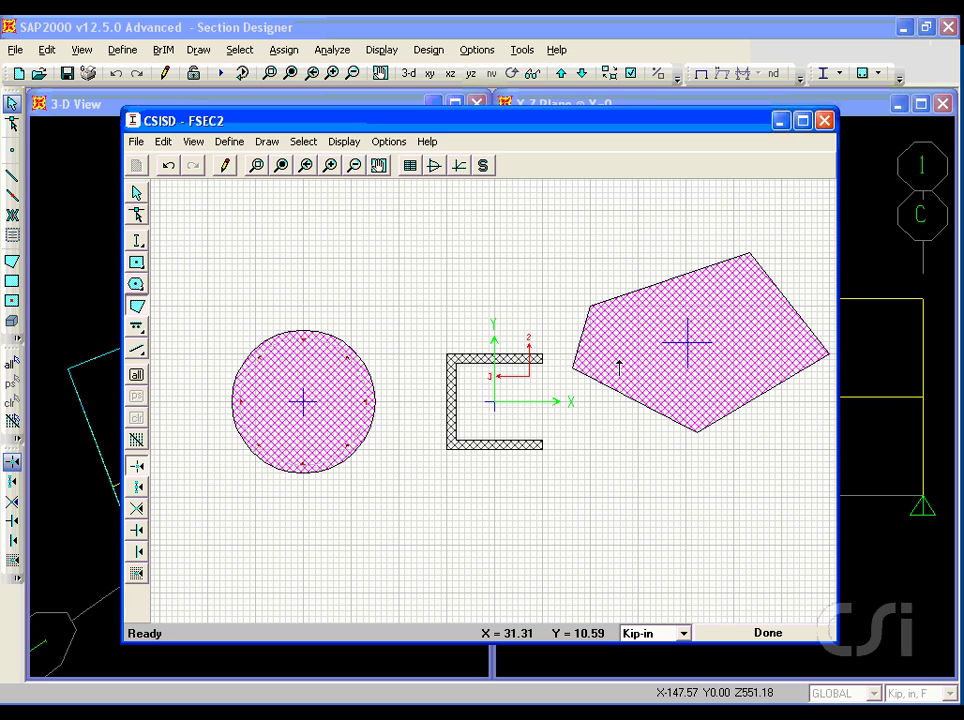
# Enable reinforcing for the polygon in its shape properties and accept them.
pyautogui.rightClick(617, 365)
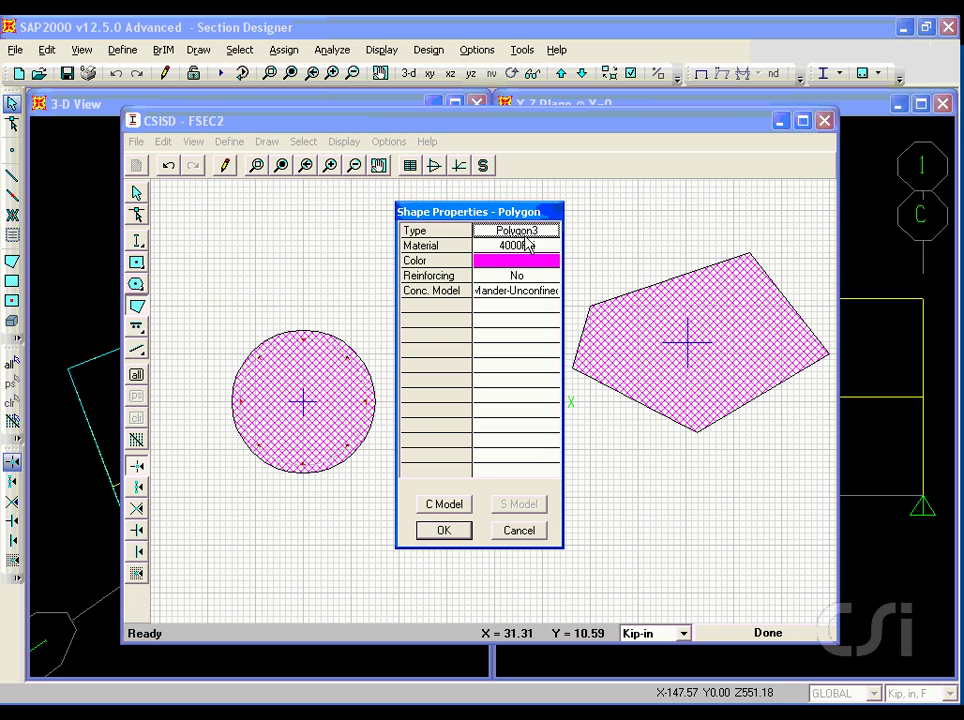
pyautogui.click(527, 281)
pyautogui.click(531, 279)
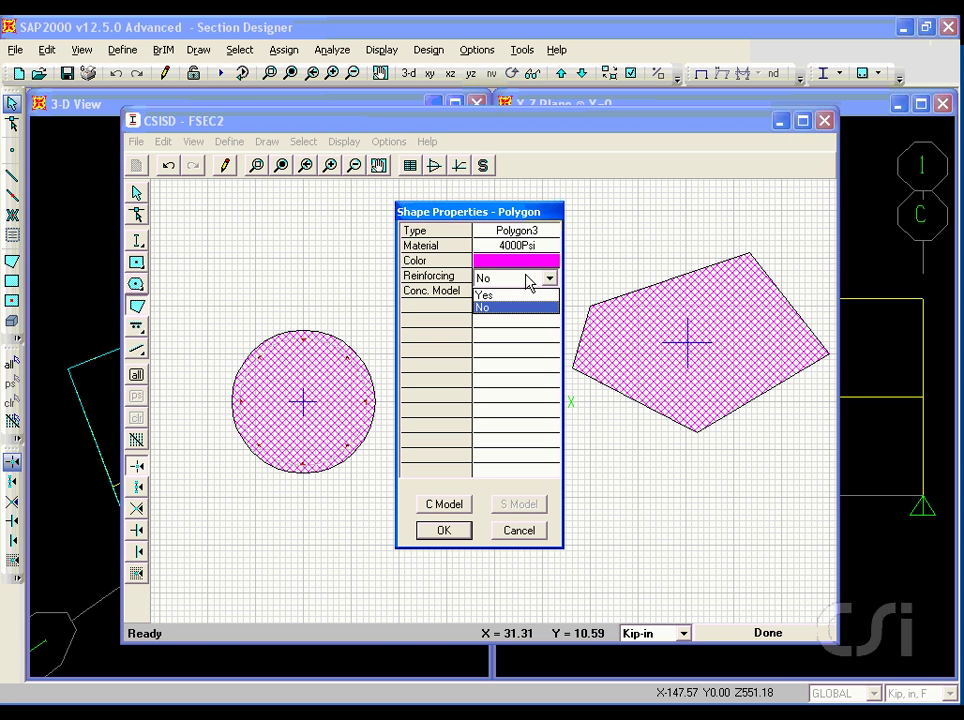
pyautogui.click(515, 295)
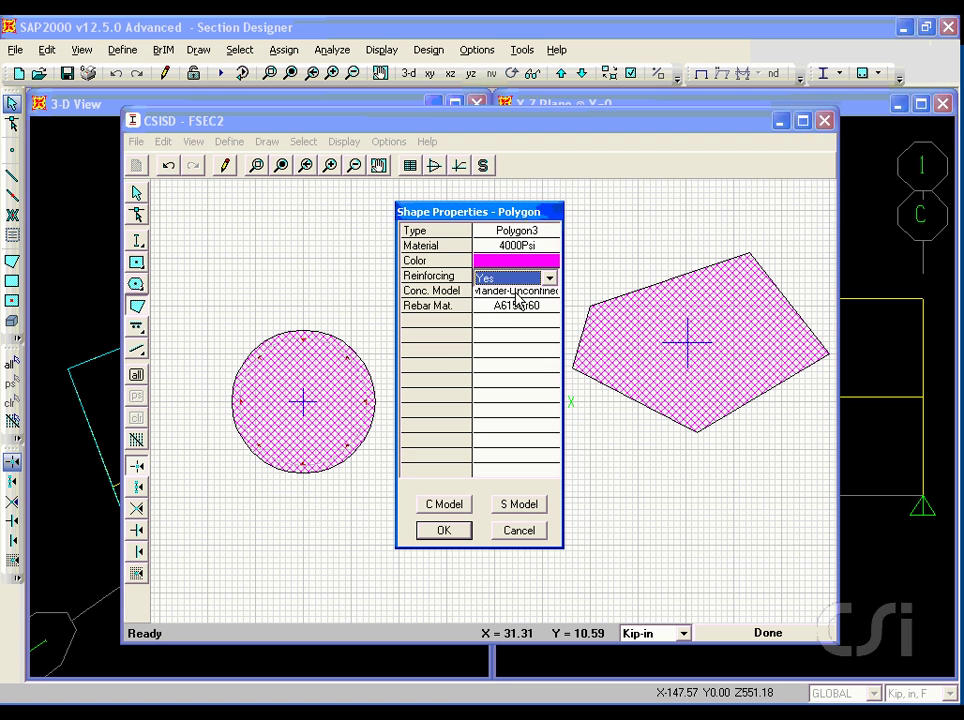
pyautogui.click(445, 531)
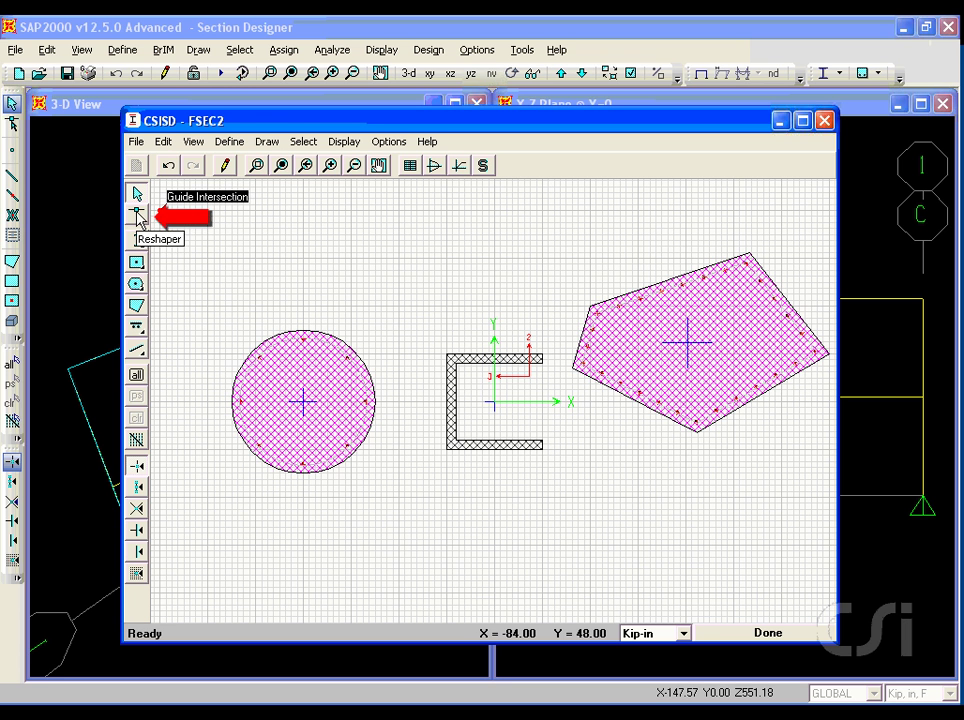
# In reshape mode, move the whole polygon about 4 in toward the channel and about 7 in down.
pyautogui.click(137, 216)
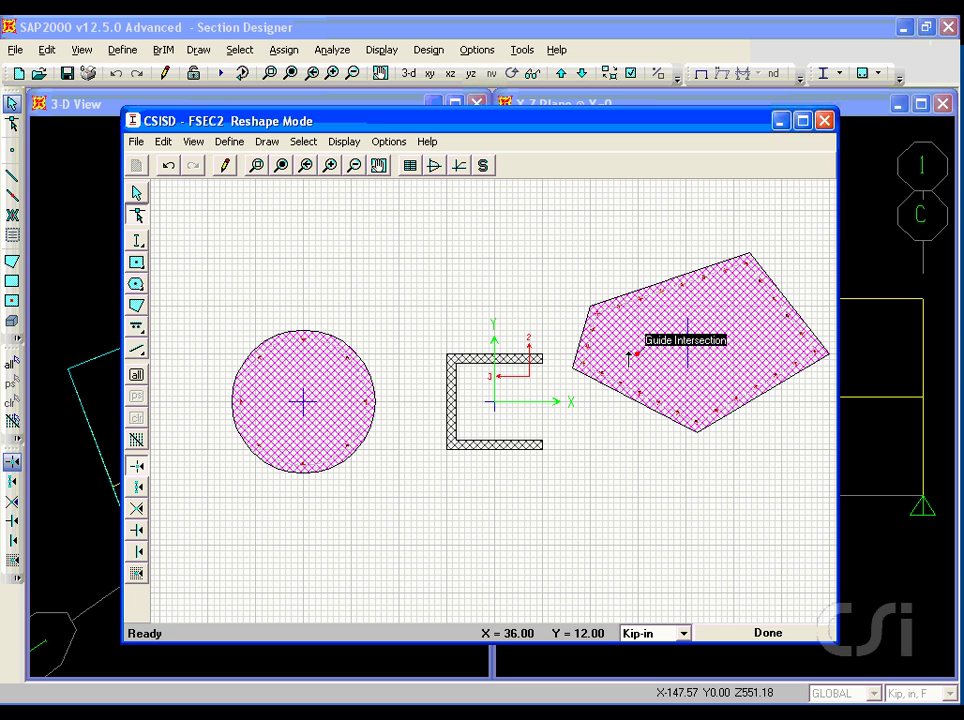
pyautogui.click(630, 357)
pyautogui.moveTo(630, 352); pyautogui.dragTo(641, 400)
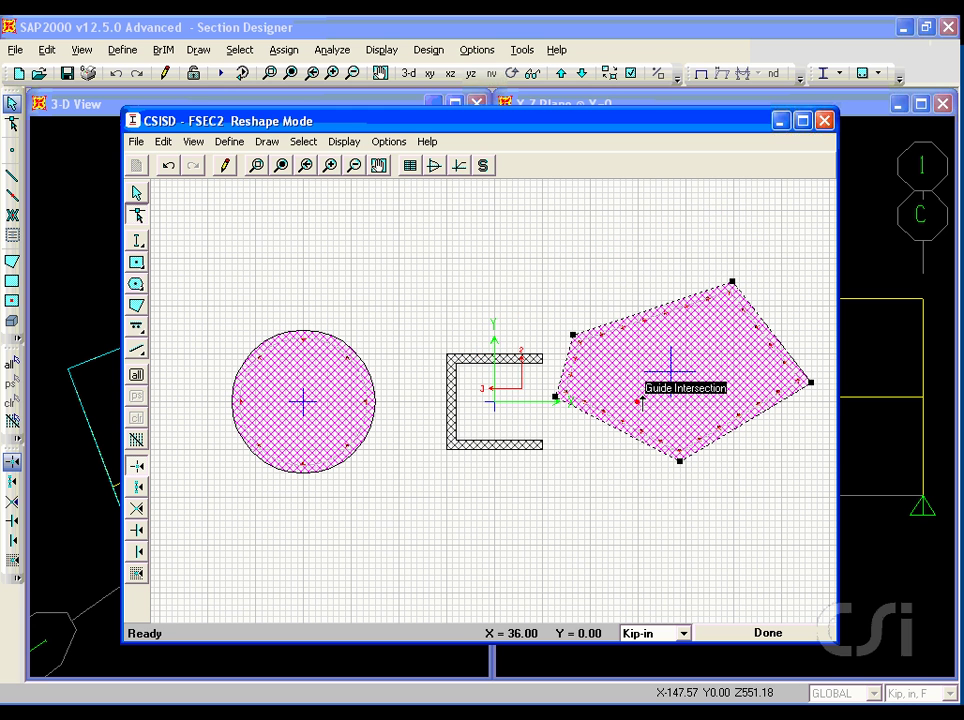
# Move the polygon's lowest vertex to about X = 37, Y = -19, and check its coordinates without editing them.
pyautogui.click(680, 460)
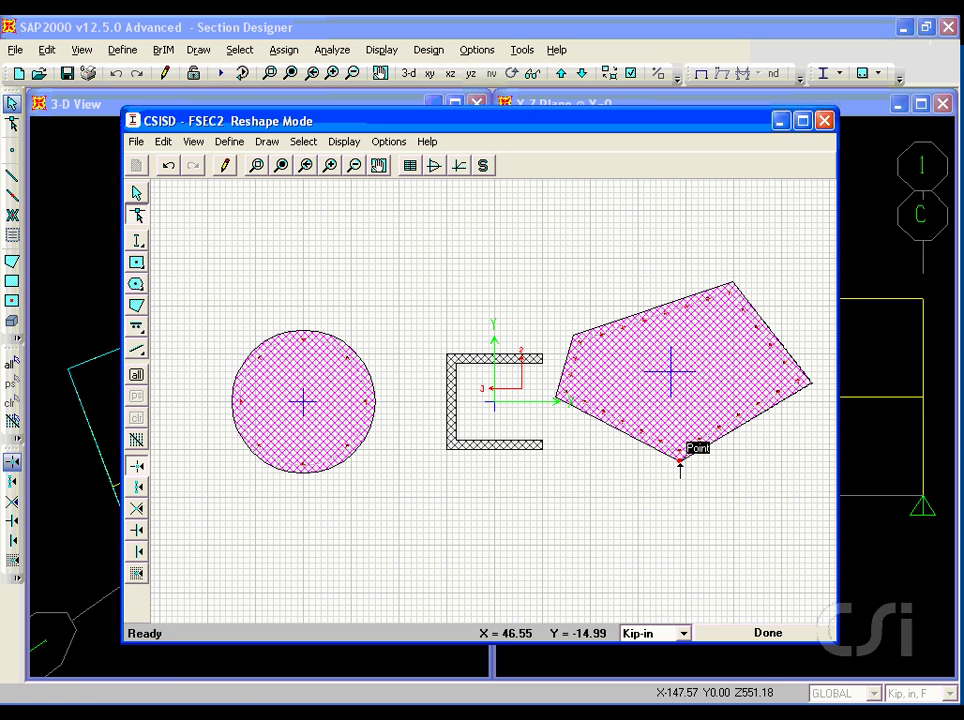
pyautogui.moveTo(680, 460); pyautogui.dragTo(648, 492)
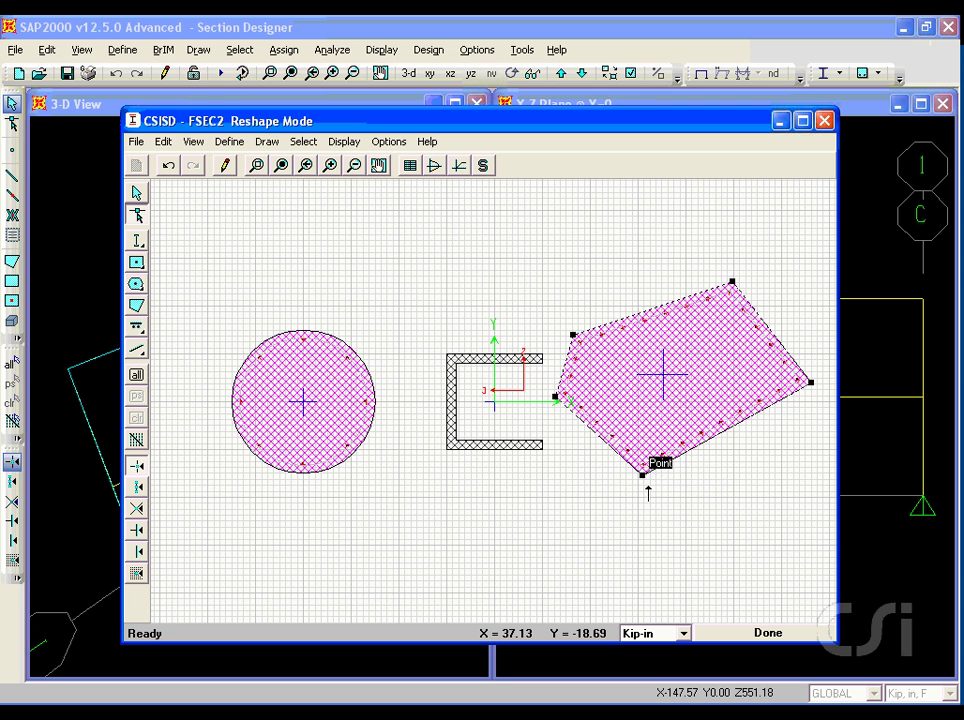
pyautogui.rightClick(642, 475)
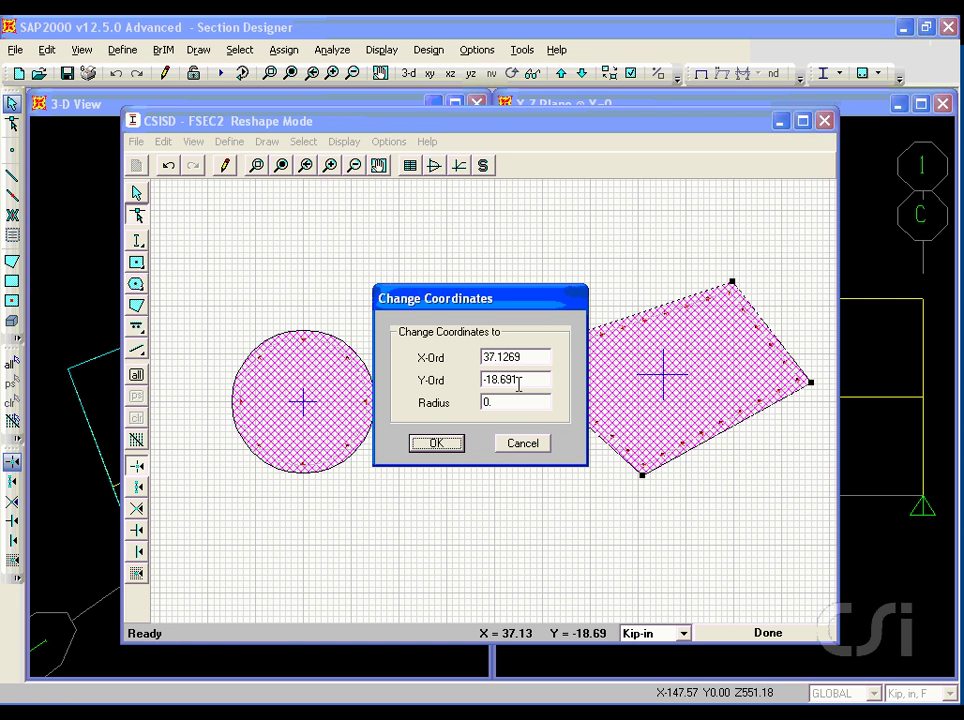
pyautogui.click(526, 445)
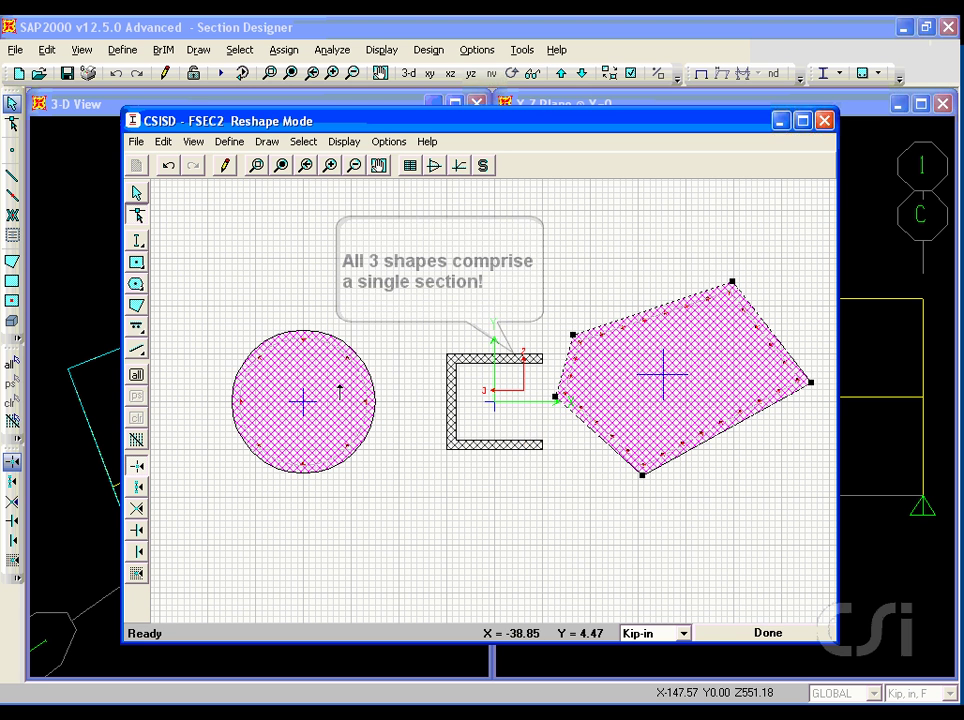
# Move the solid circle toward the channel.
pyautogui.moveTo(346, 398); pyautogui.dragTo(402, 390)
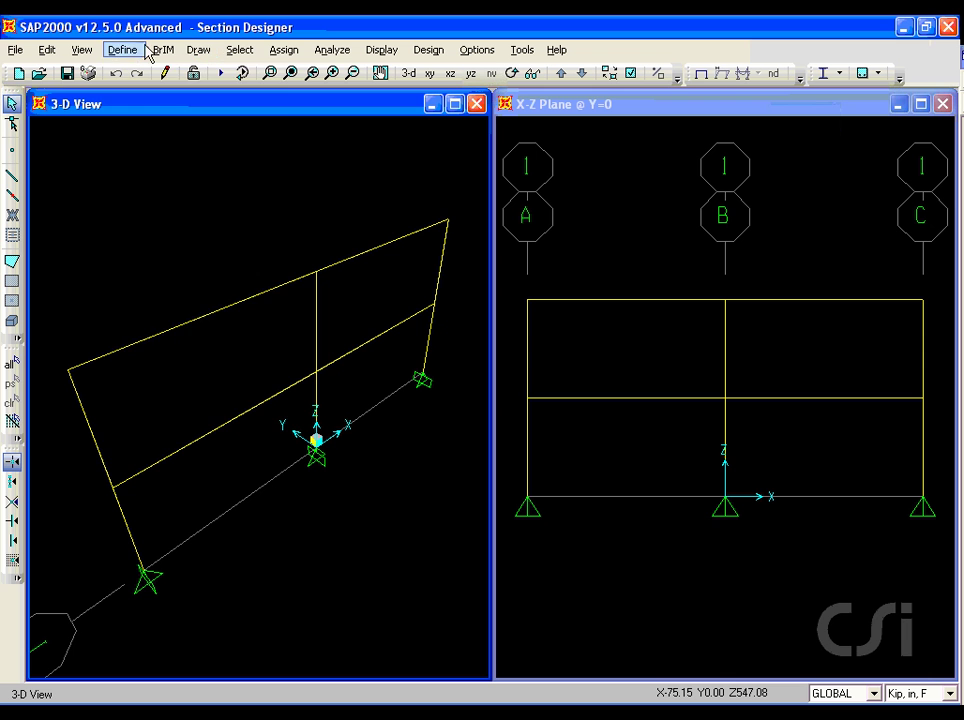
# Add a new frame section property of type Other using Section Designer.
pyautogui.click(121, 50)
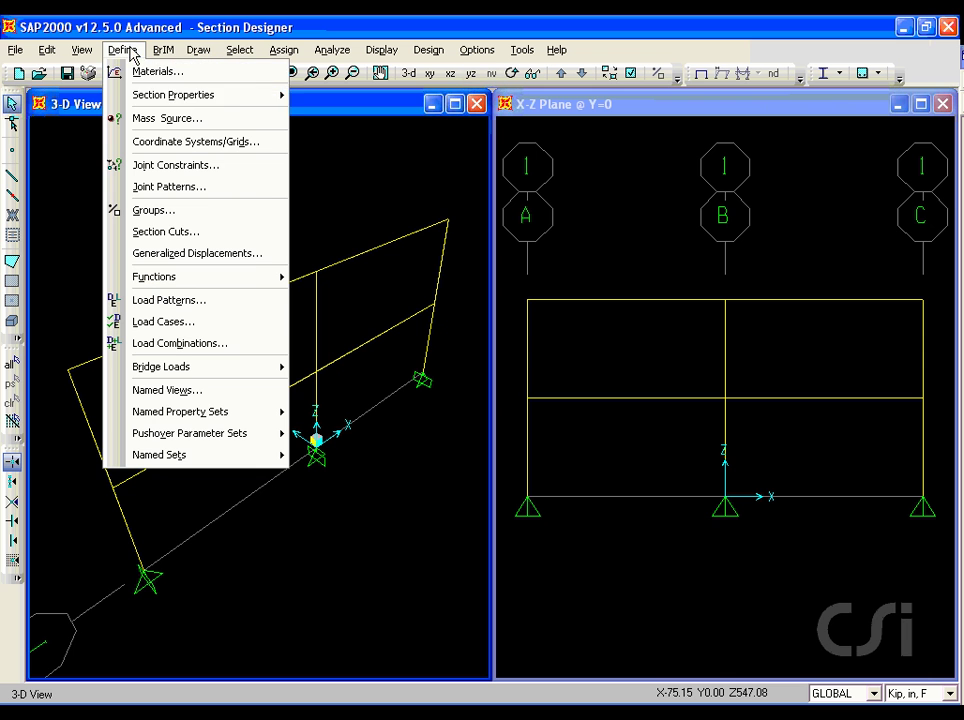
pyautogui.moveTo(144, 94)
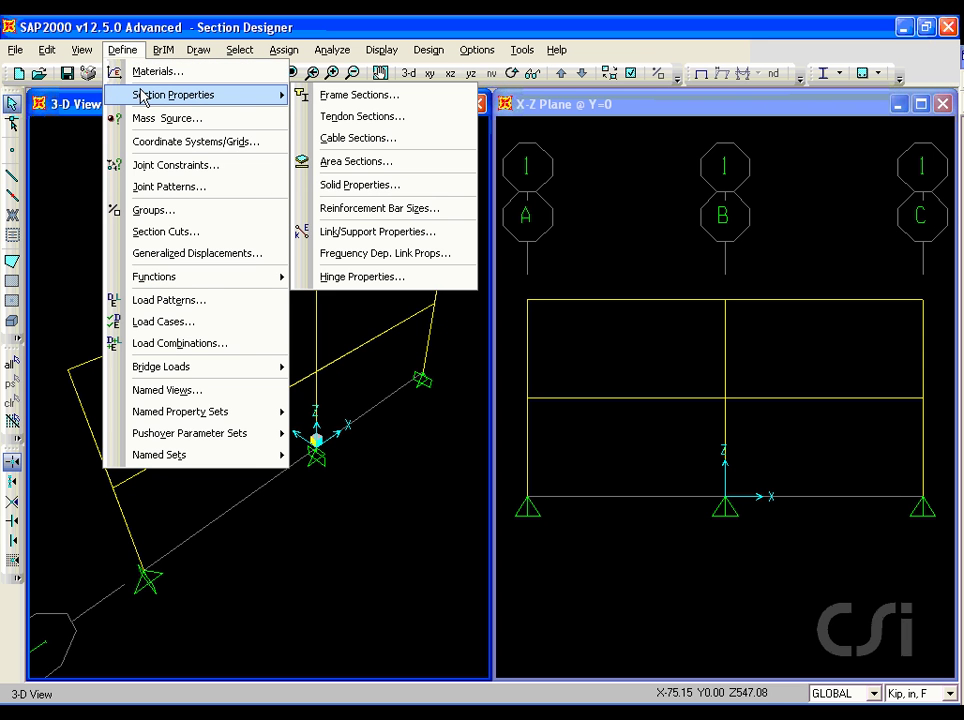
pyautogui.click(326, 98)
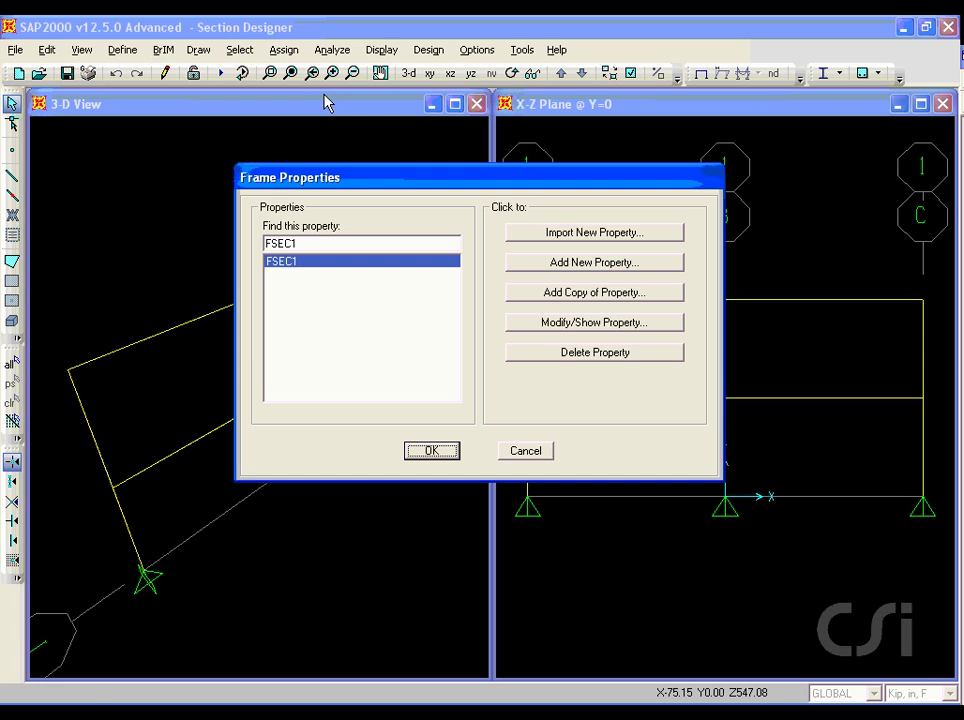
pyautogui.click(556, 264)
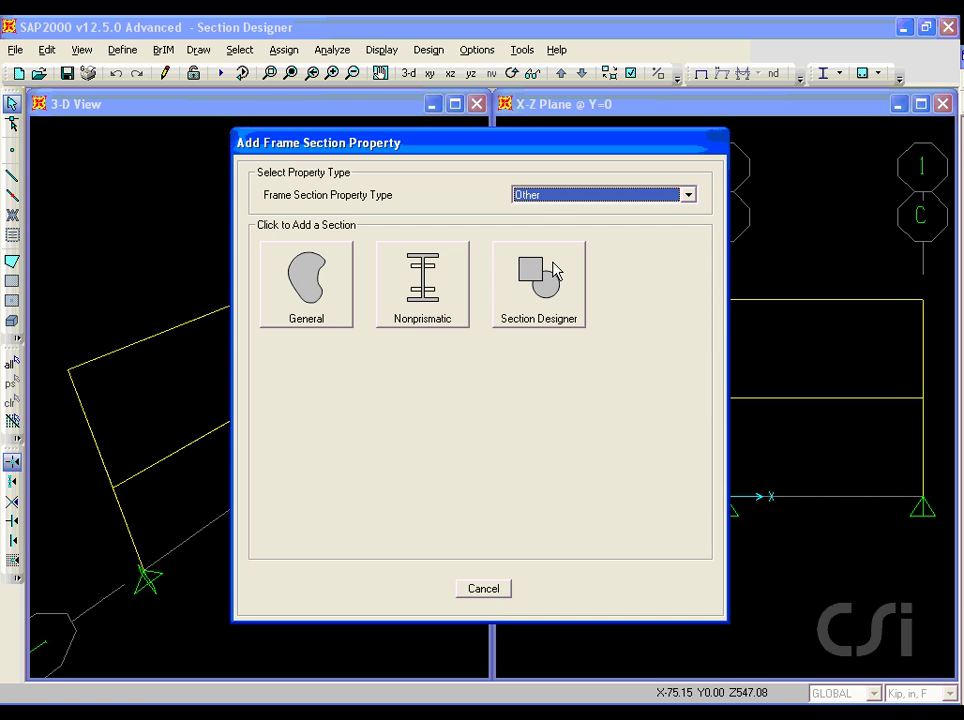
pyautogui.click(540, 316)
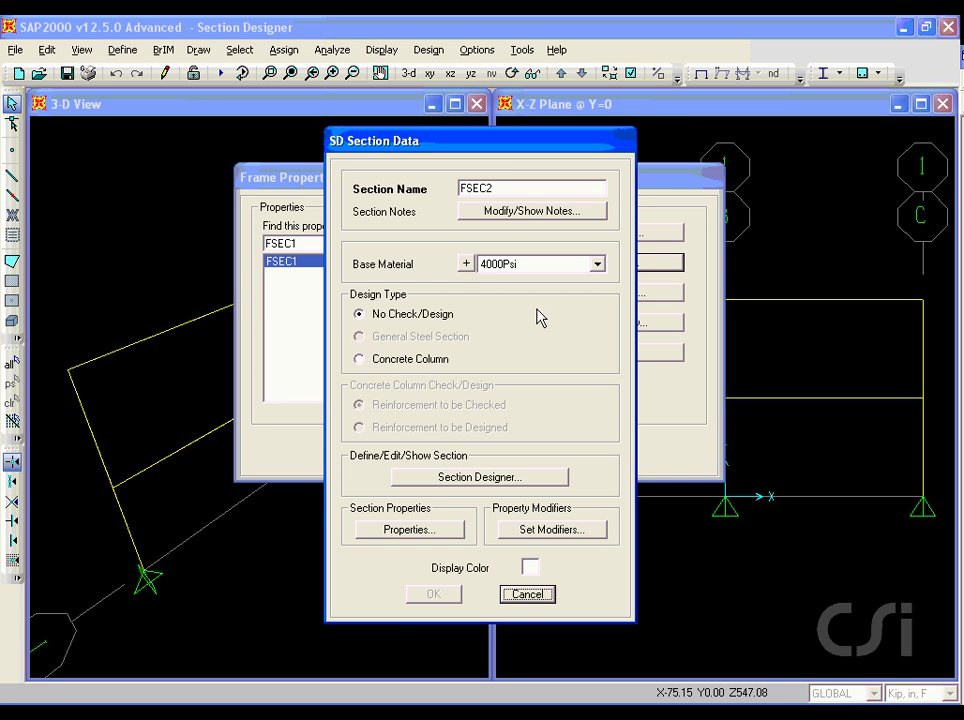
# Name the new section SD and set its design type to Concrete Column.
pyautogui.doubleClick(506, 185)
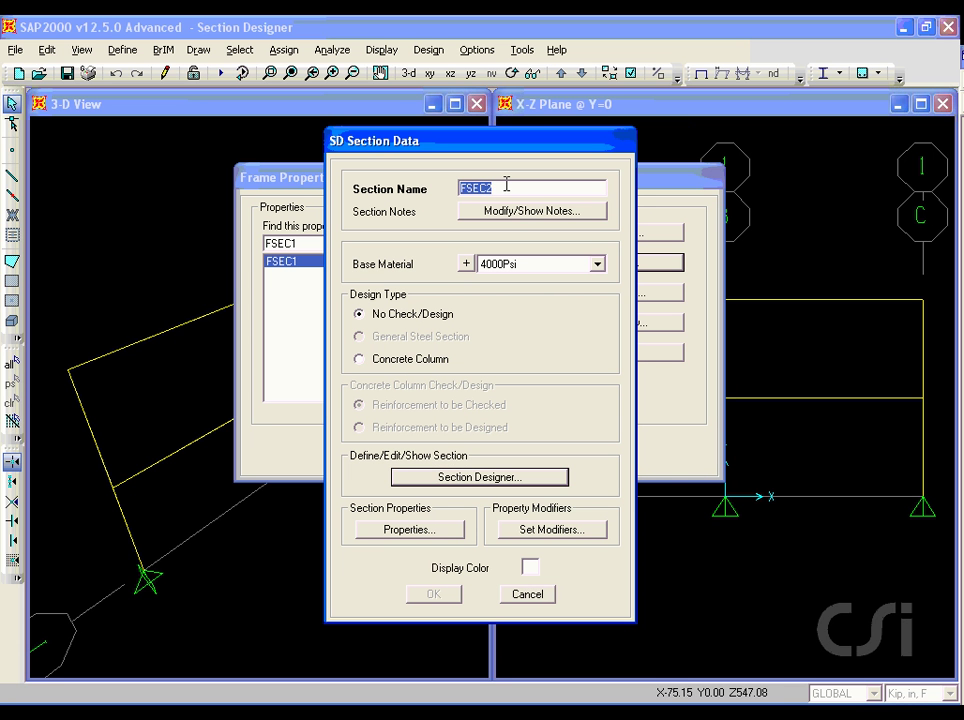
pyautogui.write('SD')
pyautogui.click(365, 360)
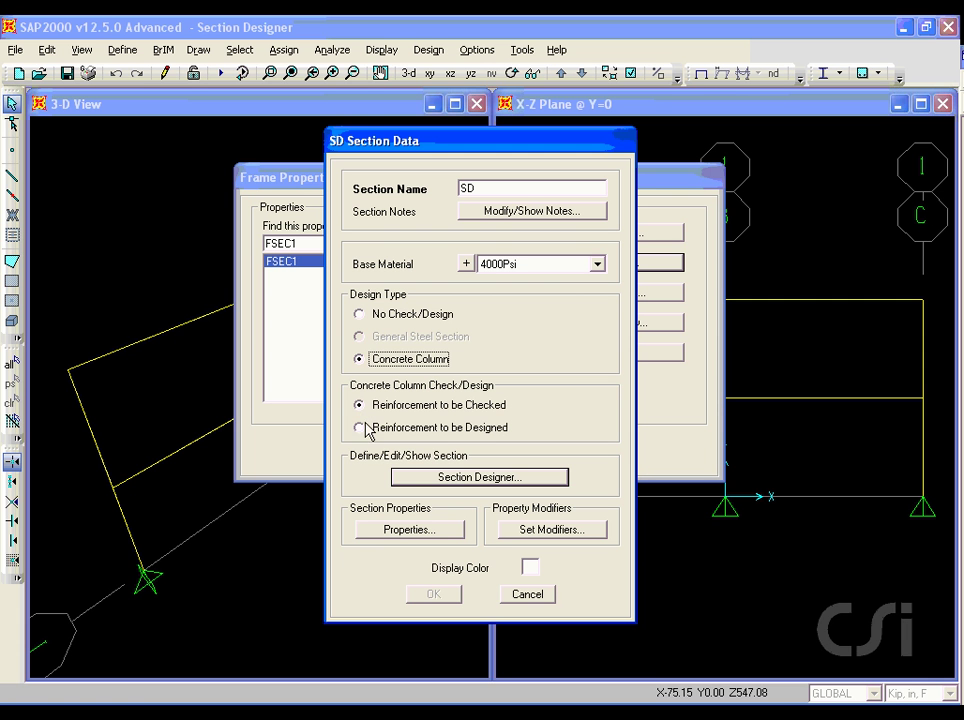
# Open section SD in Section Designer and draw a solid rectangle centred on the origin.
pyautogui.click(458, 478)
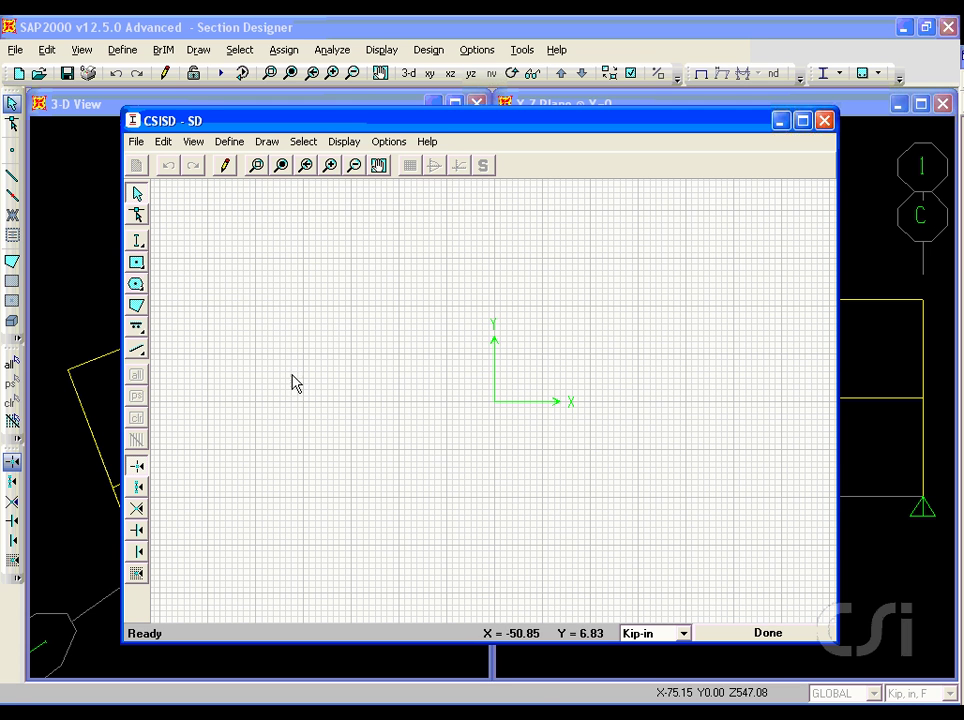
pyautogui.click(138, 264)
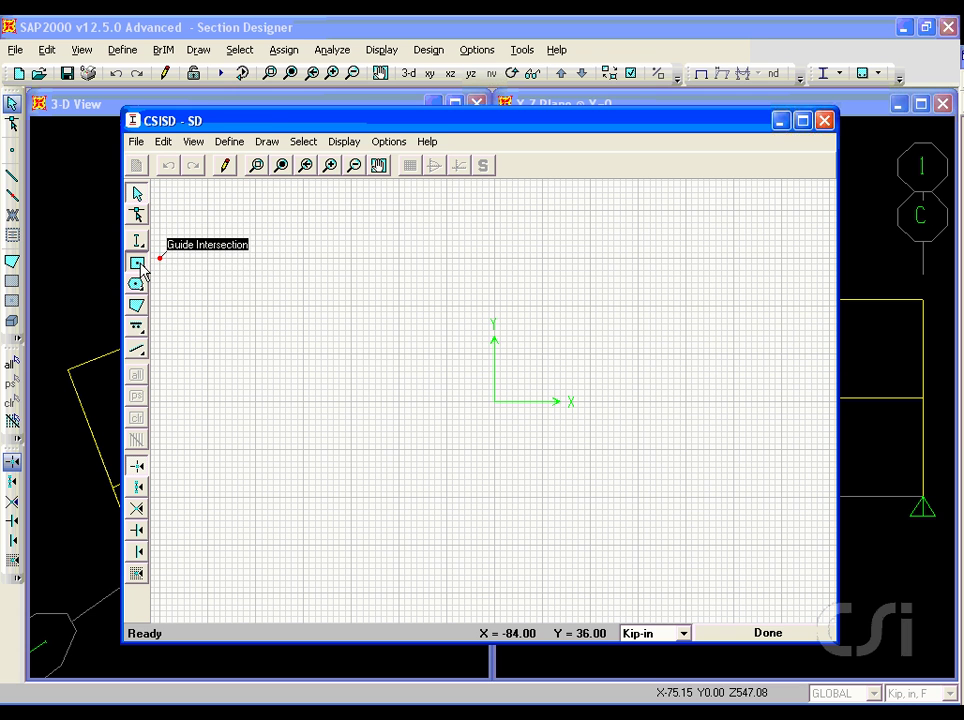
pyautogui.click(140, 265)
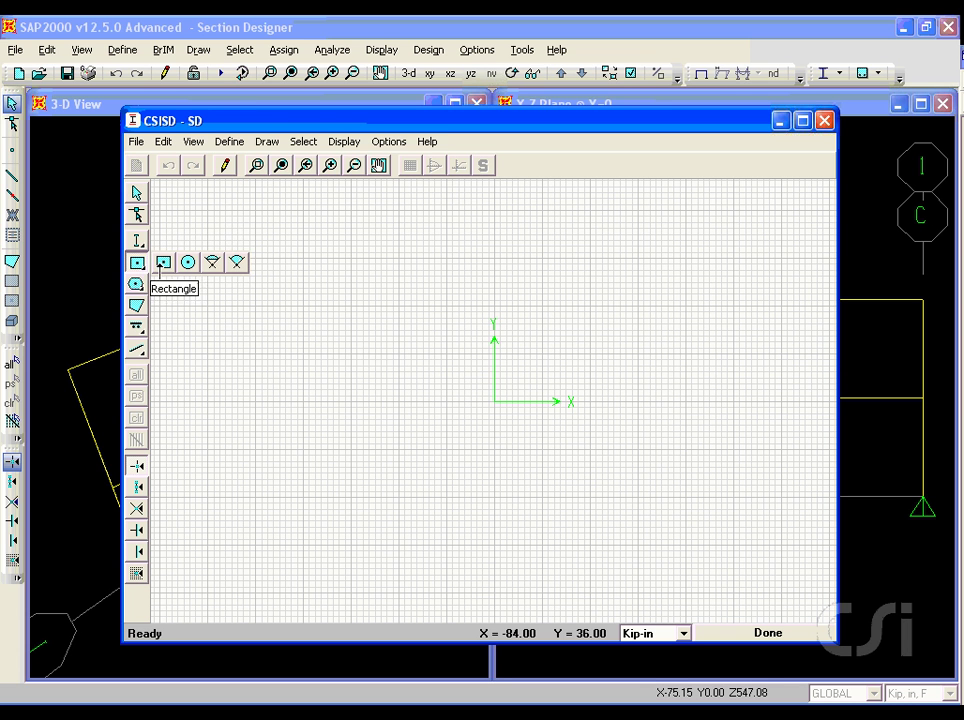
pyautogui.click(162, 262)
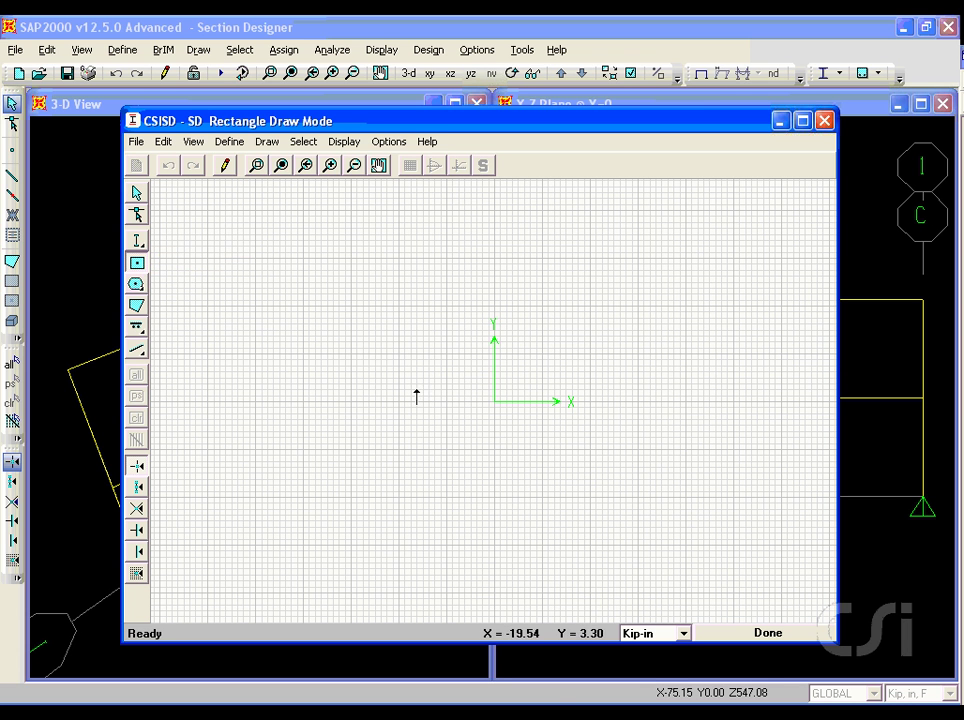
pyautogui.click(494, 404)
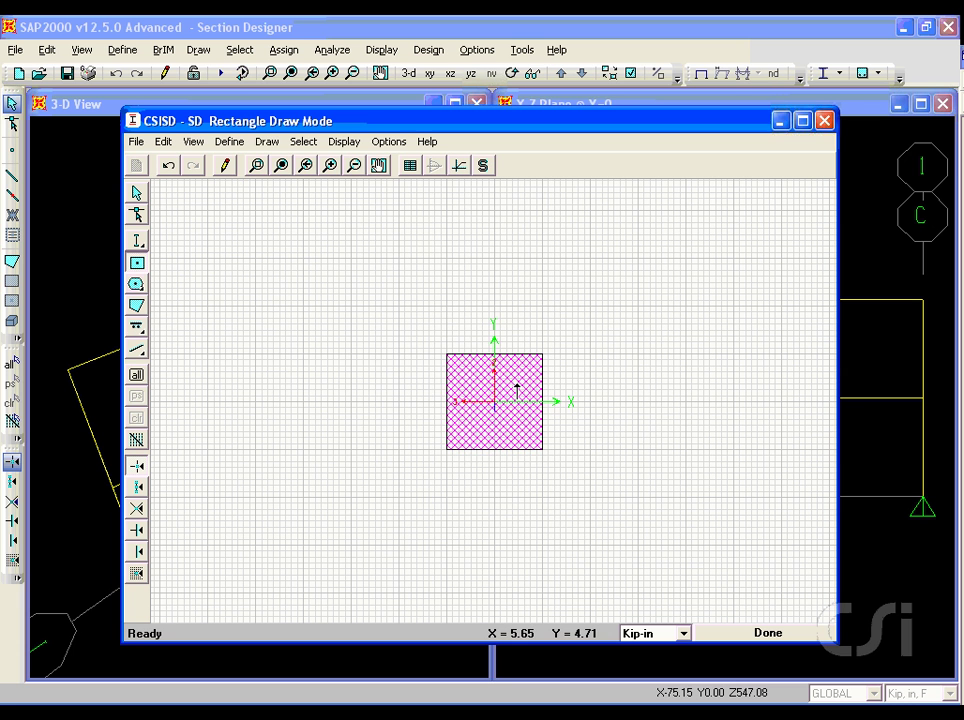
# Set the rectangle's height to 16 in and width to 12 in, and enable its reinforcing.
pyautogui.rightClick(517, 387)
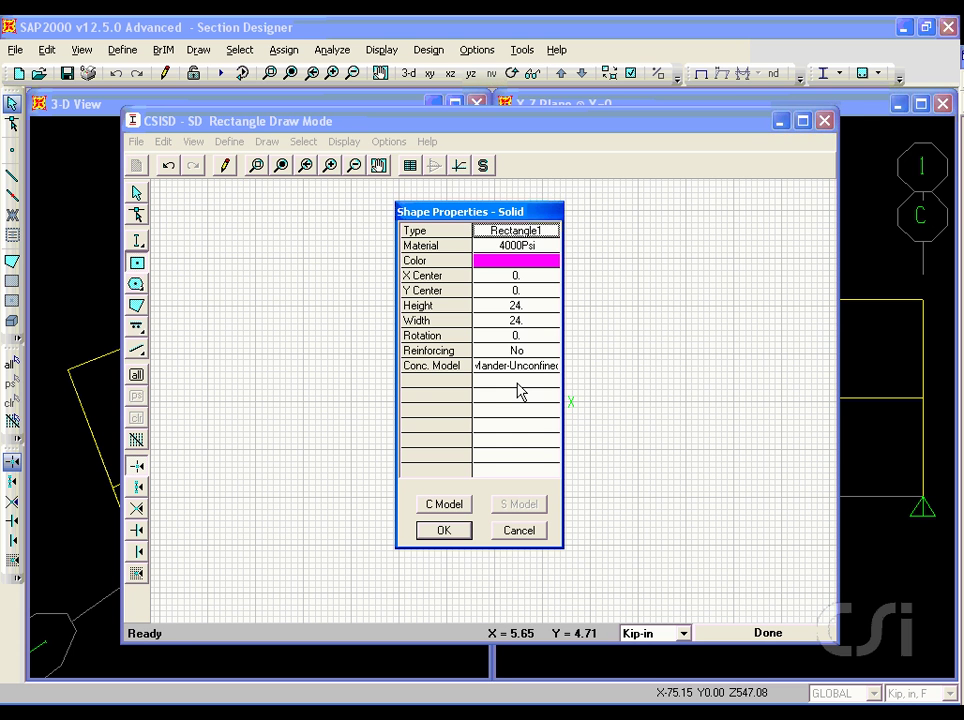
pyautogui.click(531, 312)
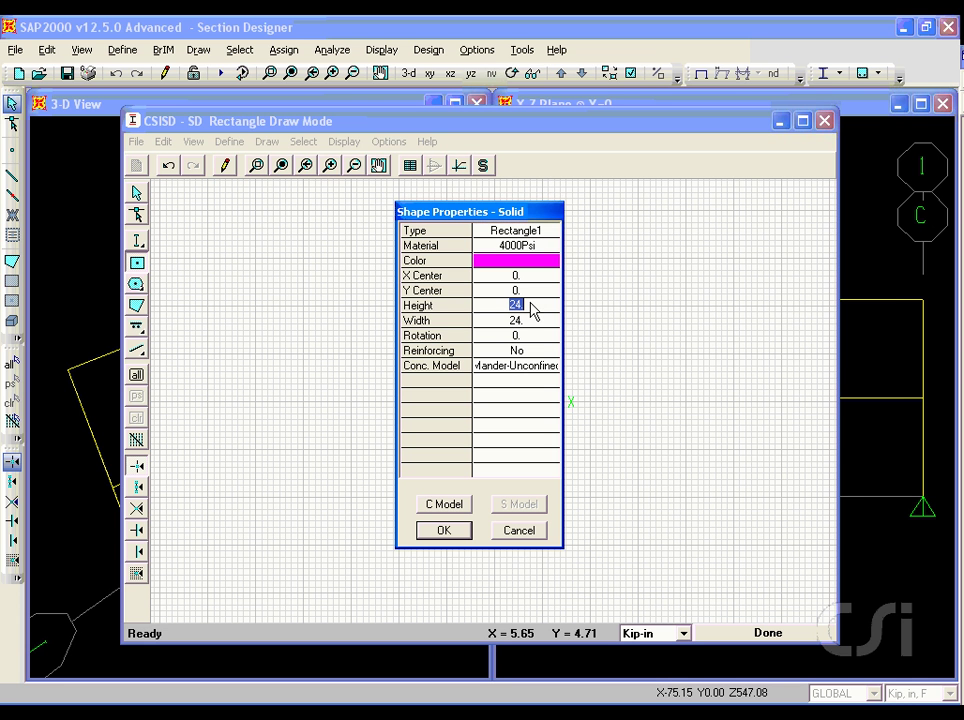
pyautogui.write('16')
pyautogui.click(525, 322)
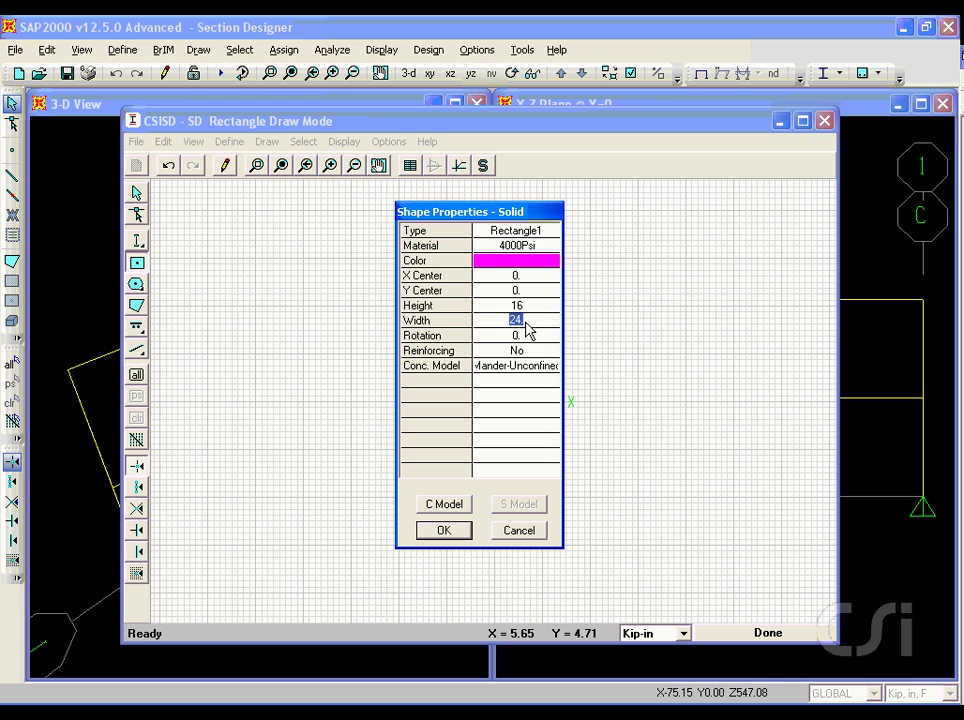
pyautogui.write('12')
pyautogui.click(523, 352)
pyautogui.click(523, 352)
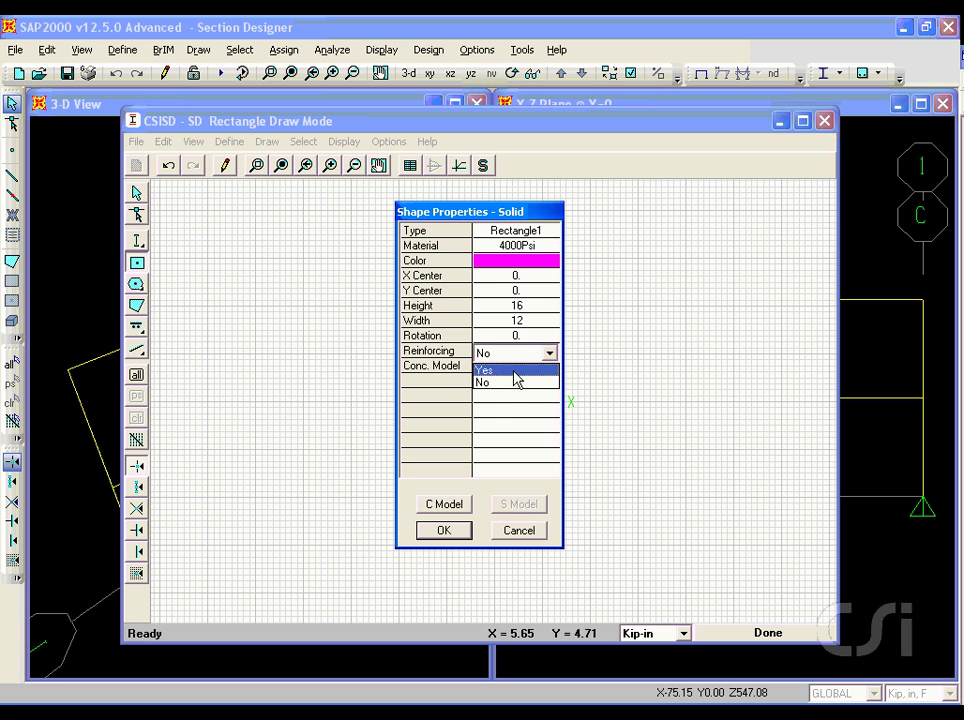
pyautogui.click(514, 371)
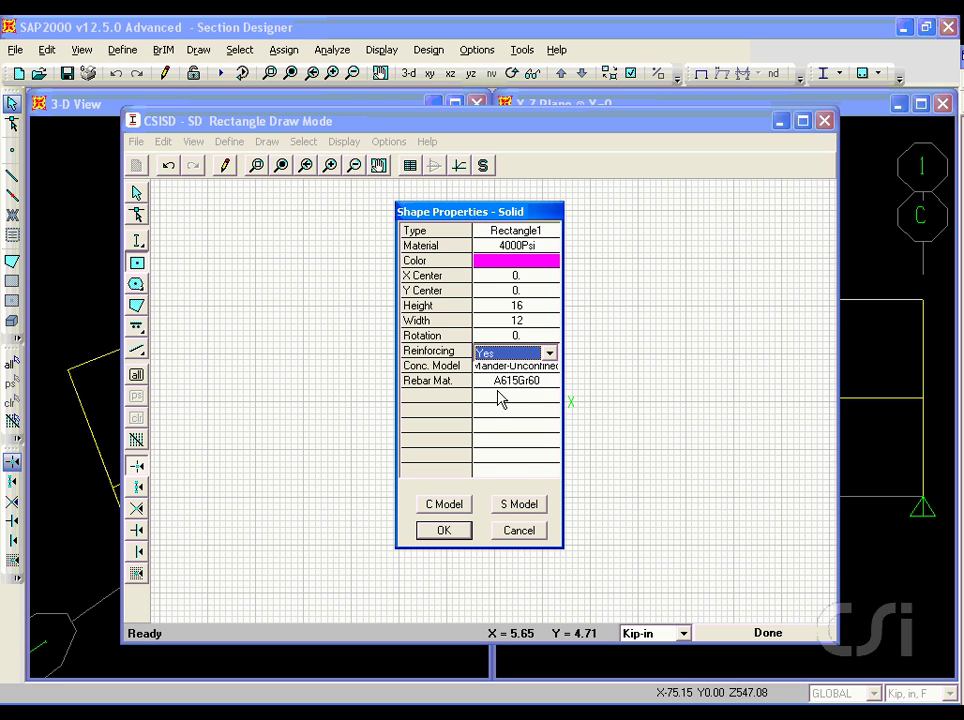
pyautogui.click(435, 532)
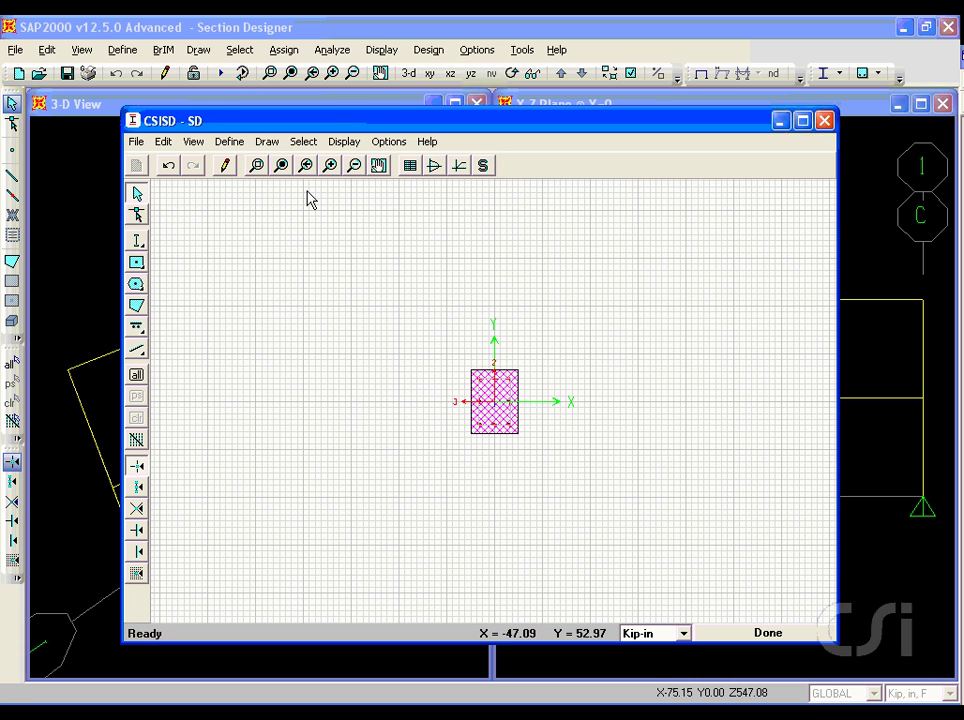
# Set the rectangle's edge reinforcing bar cover to 1.5 in and apply it to all edges.
pyautogui.click(283, 168)
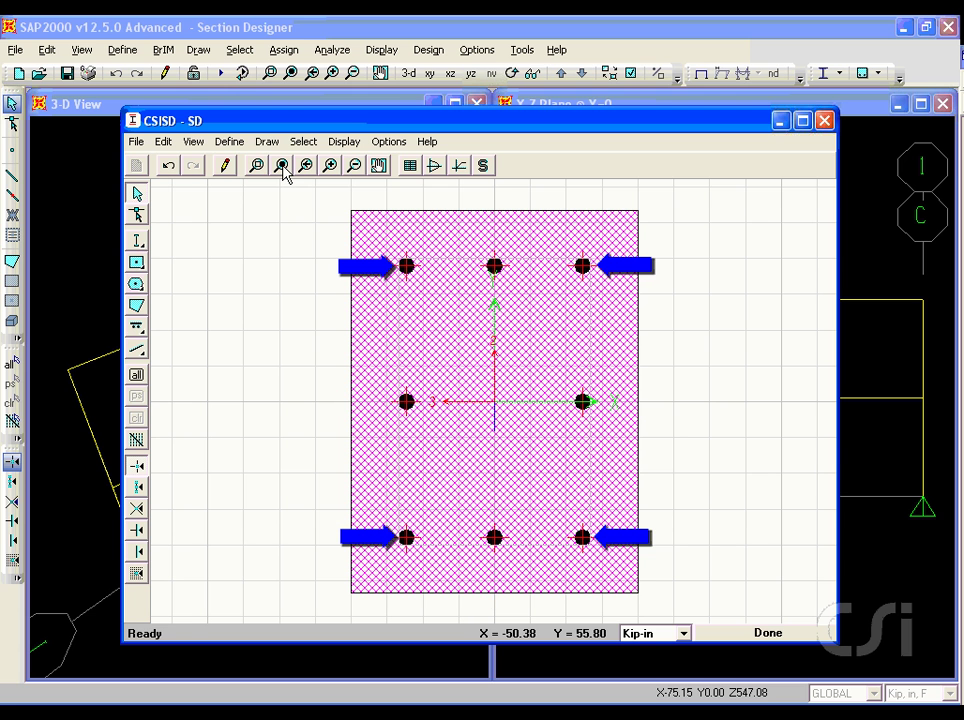
pyautogui.rightClick(581, 403)
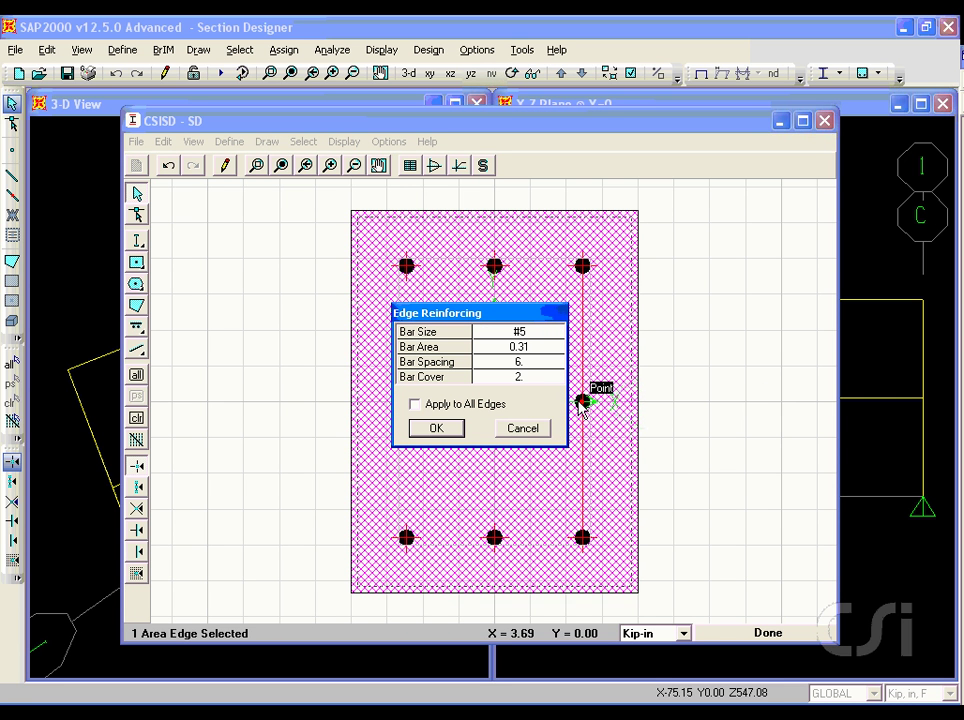
pyautogui.click(532, 376)
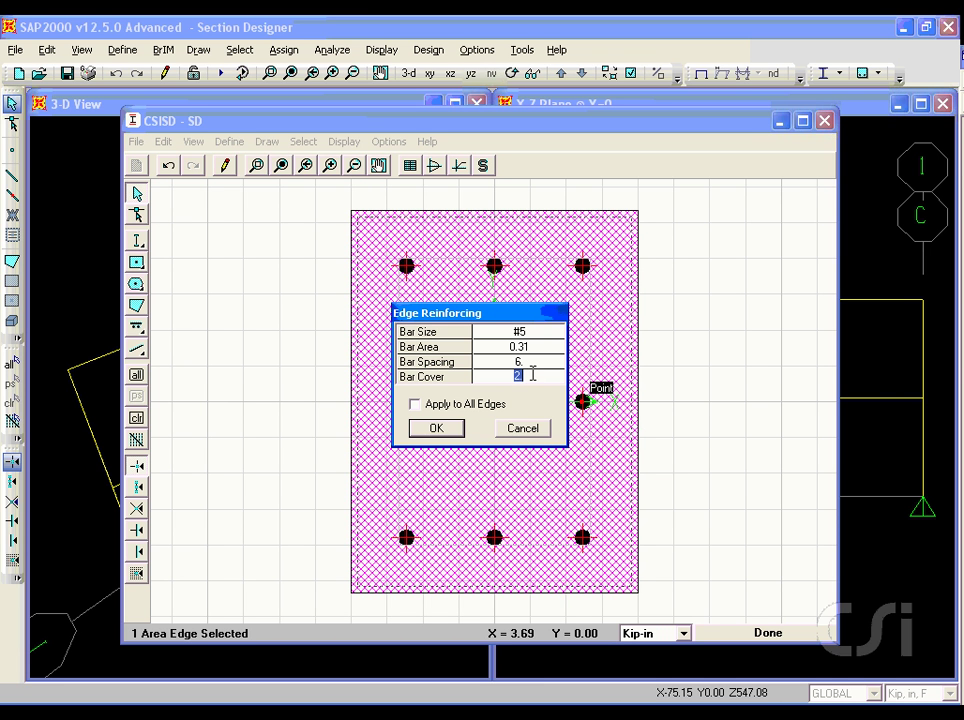
pyautogui.write('1.5')
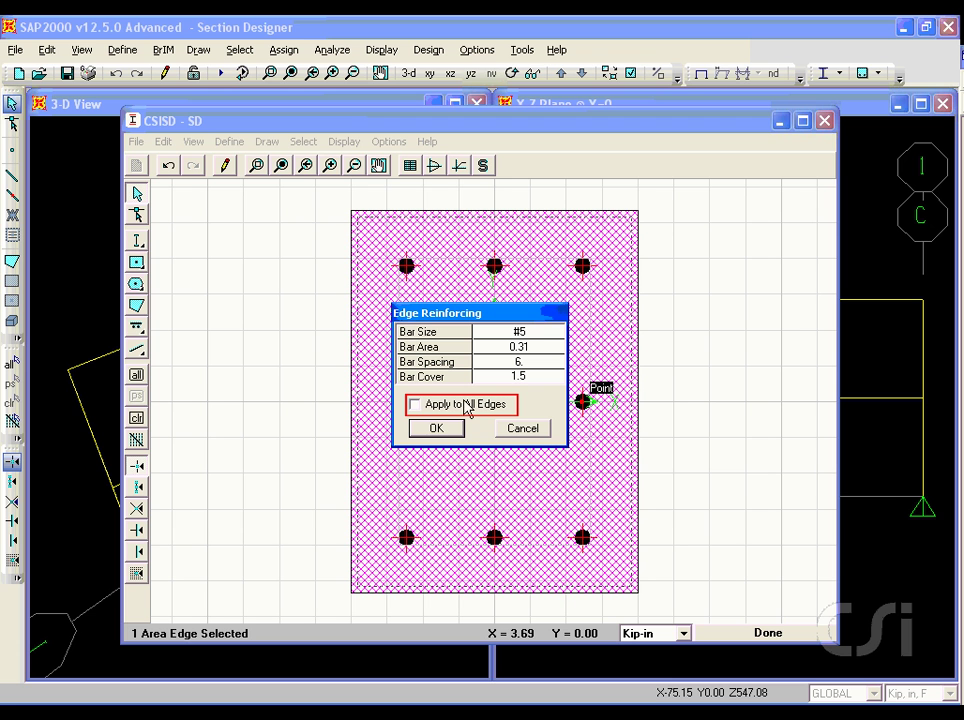
pyautogui.click(415, 404)
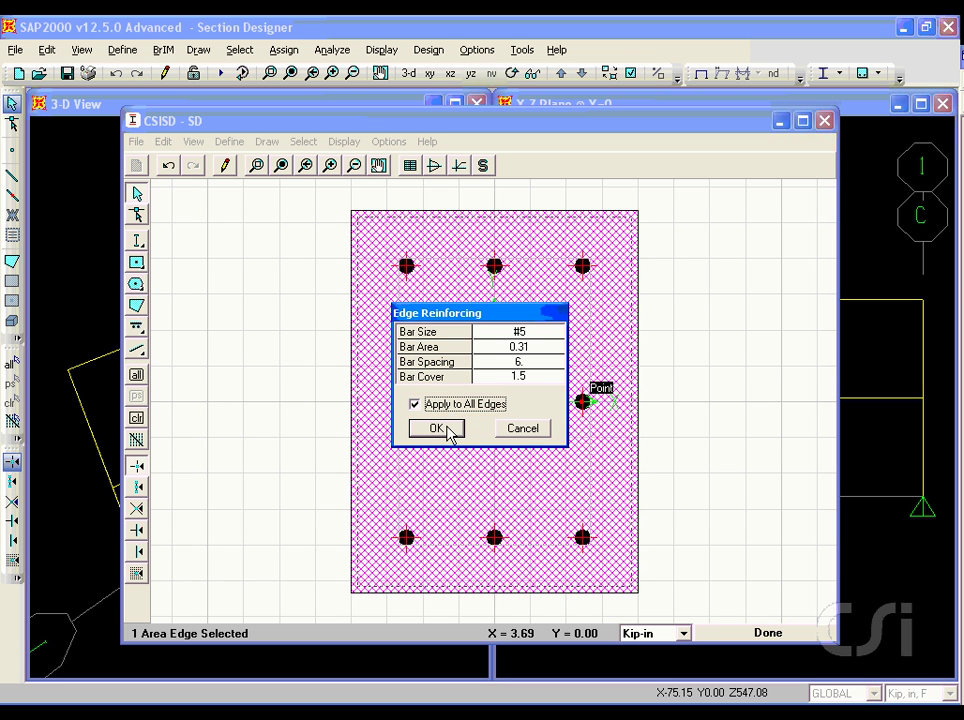
pyautogui.click(449, 426)
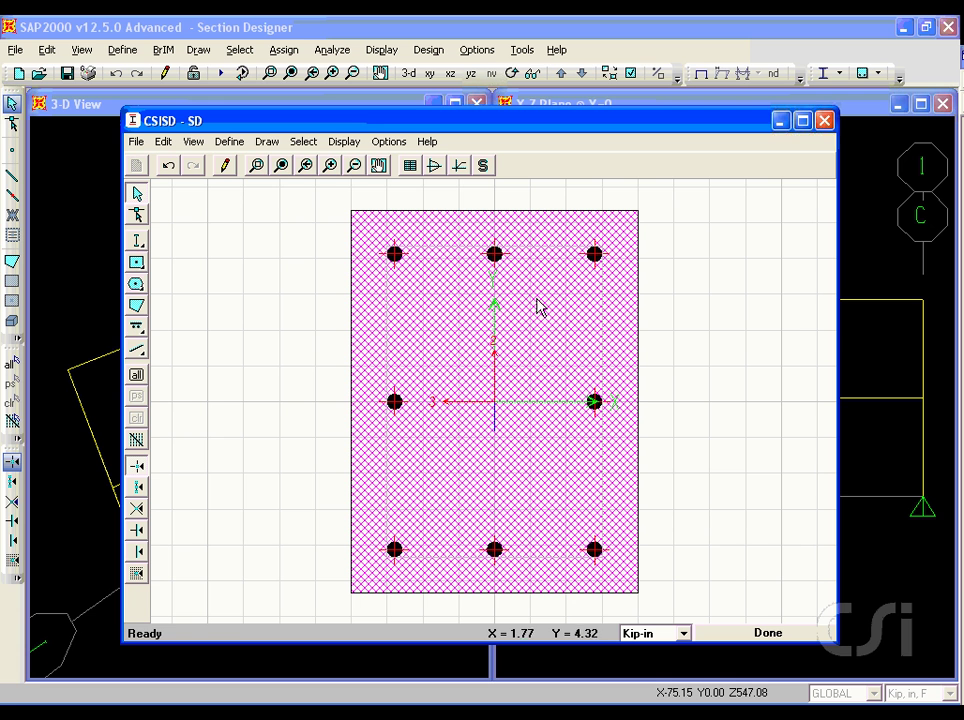
# Remove the intermediate bars from the rectangle's top edge by setting bar size NONE, and set that edge's bar cover to 1 in.
pyautogui.rightClick(503, 257)
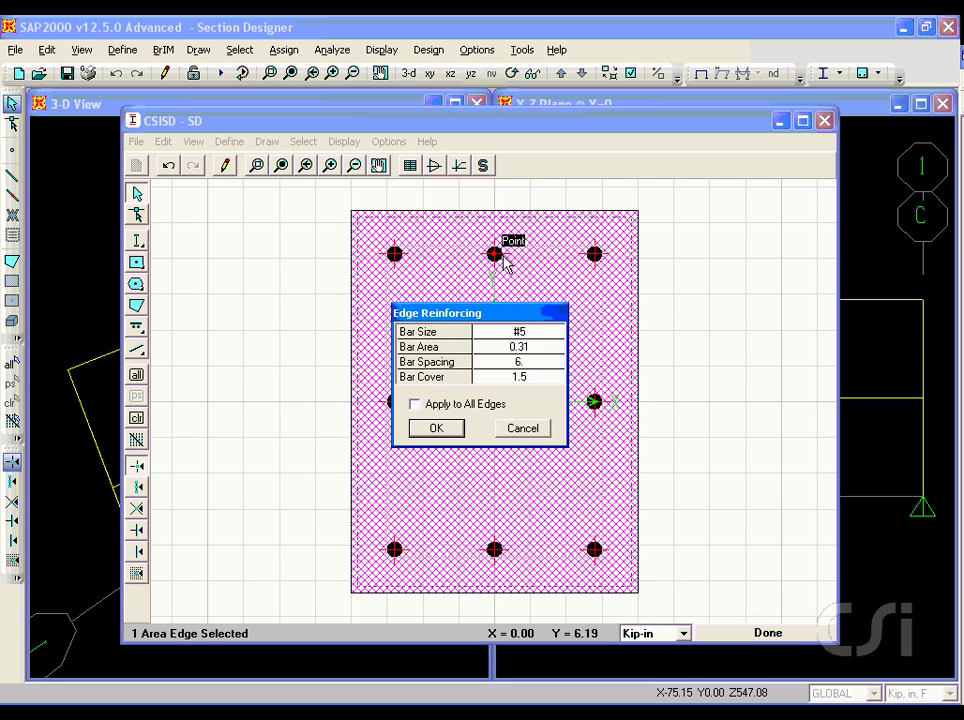
pyautogui.click(515, 335)
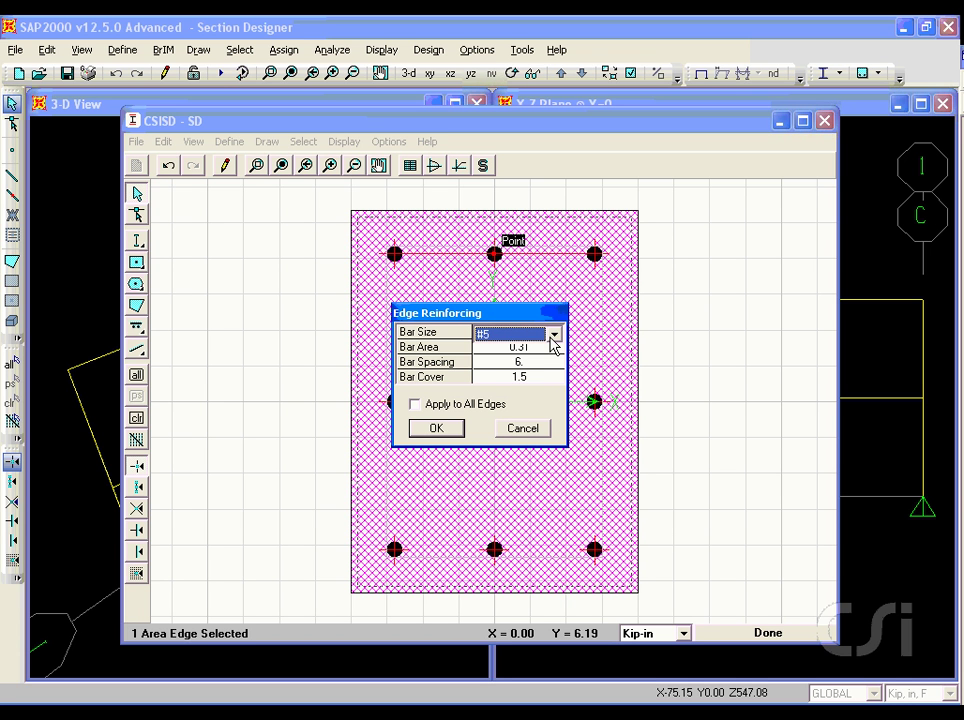
pyautogui.click(554, 335)
pyautogui.moveTo(555, 372); pyautogui.dragTo(555, 423)
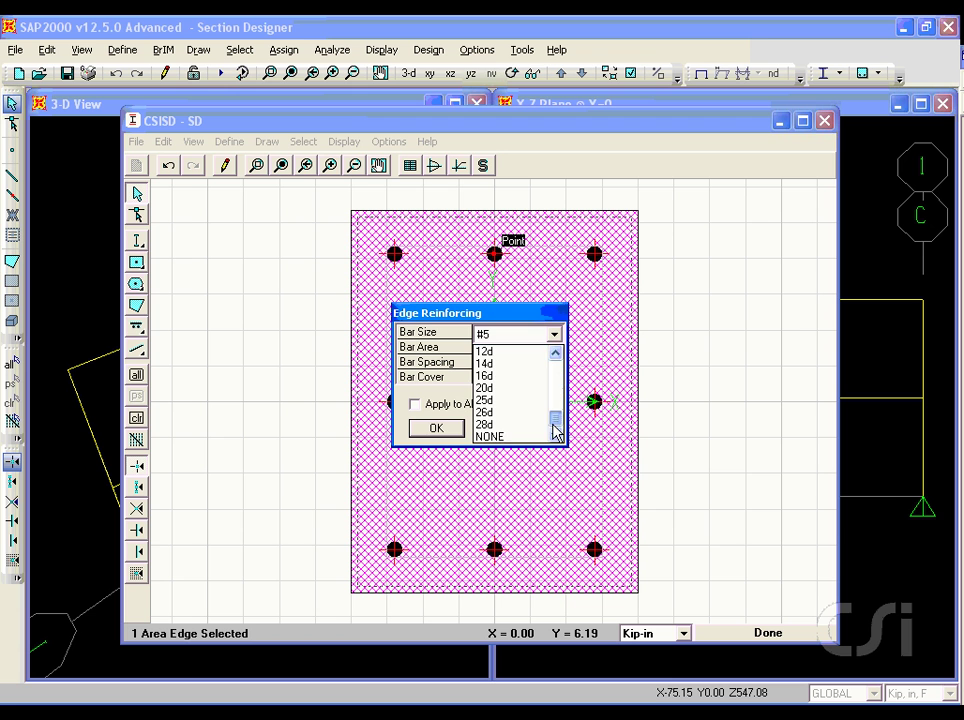
pyautogui.click(517, 439)
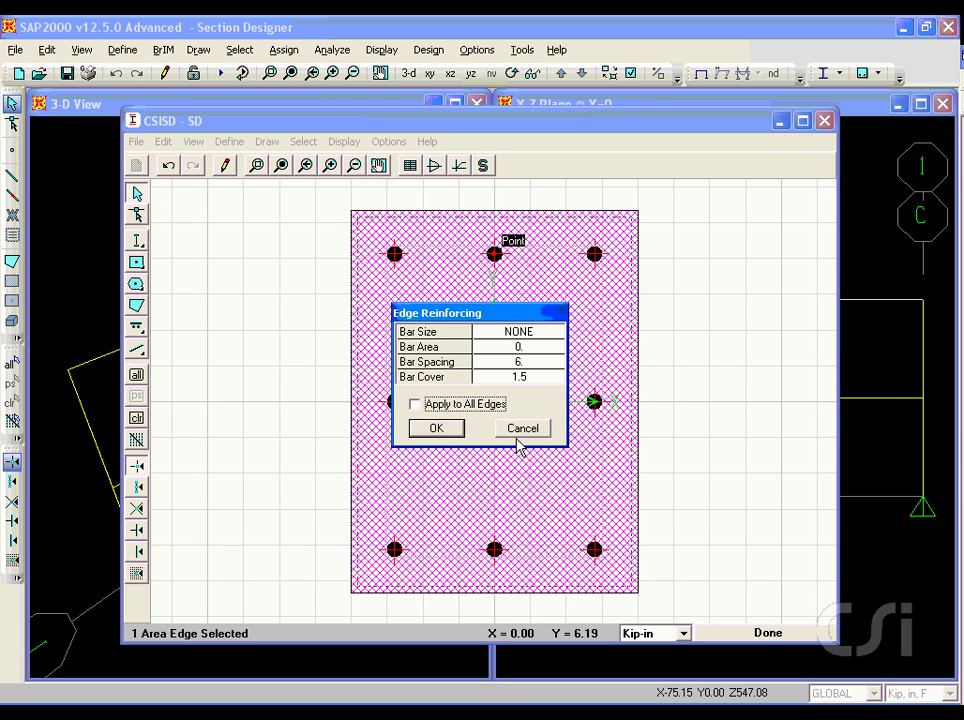
pyautogui.click(513, 378)
pyautogui.write('1')
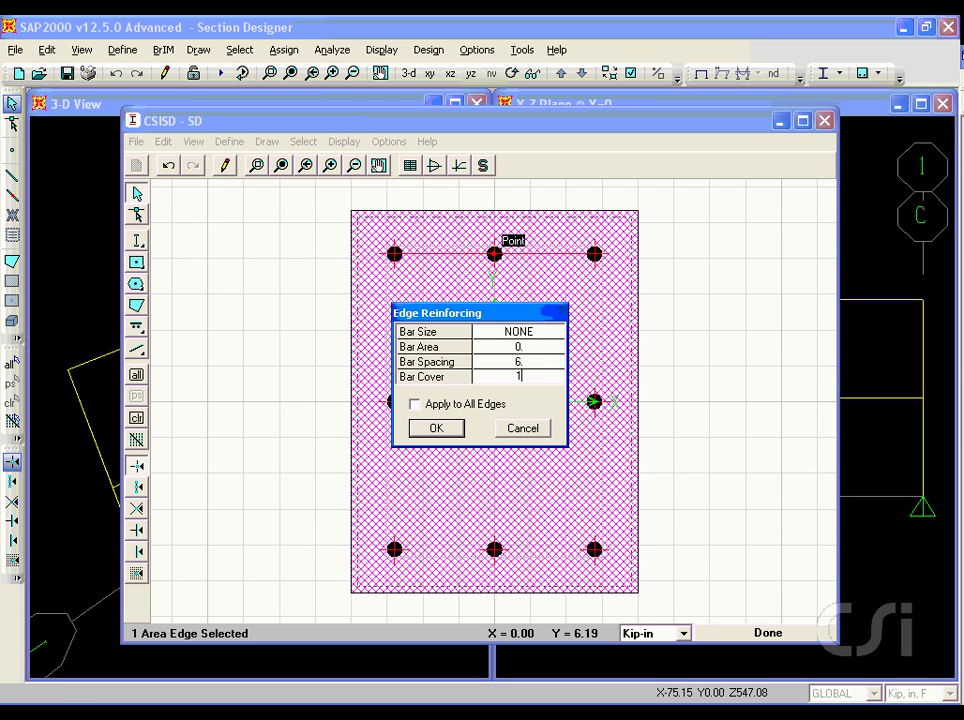
pyautogui.click(435, 430)
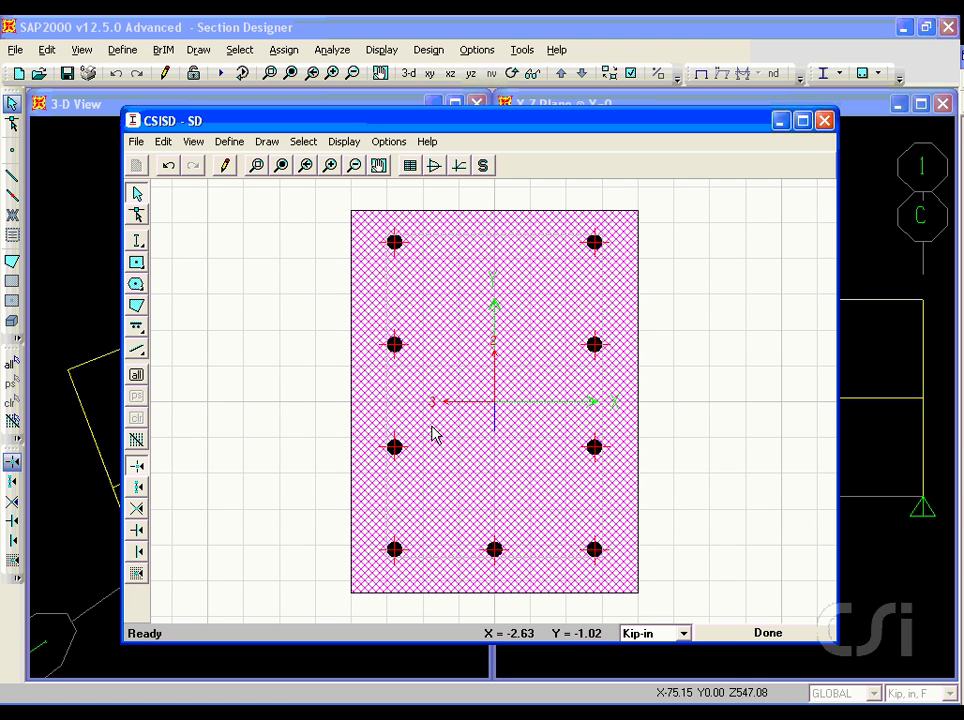
# Set the bar size of the rectangle's right edge reinforcing to NONE.
pyautogui.rightClick(595, 355)
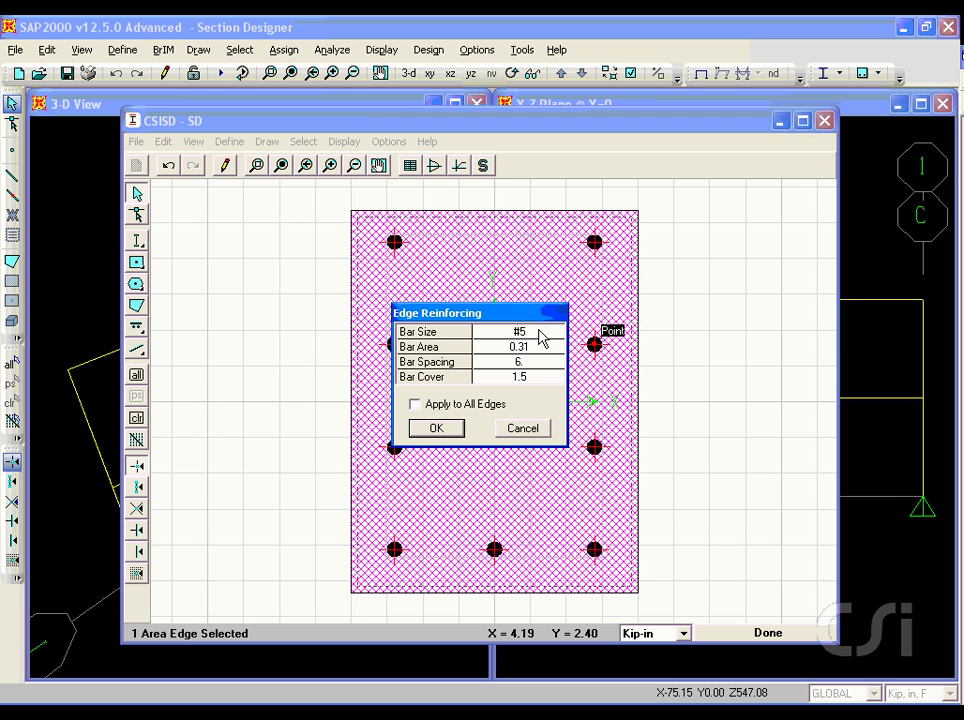
pyautogui.click(552, 337)
pyautogui.click(555, 335)
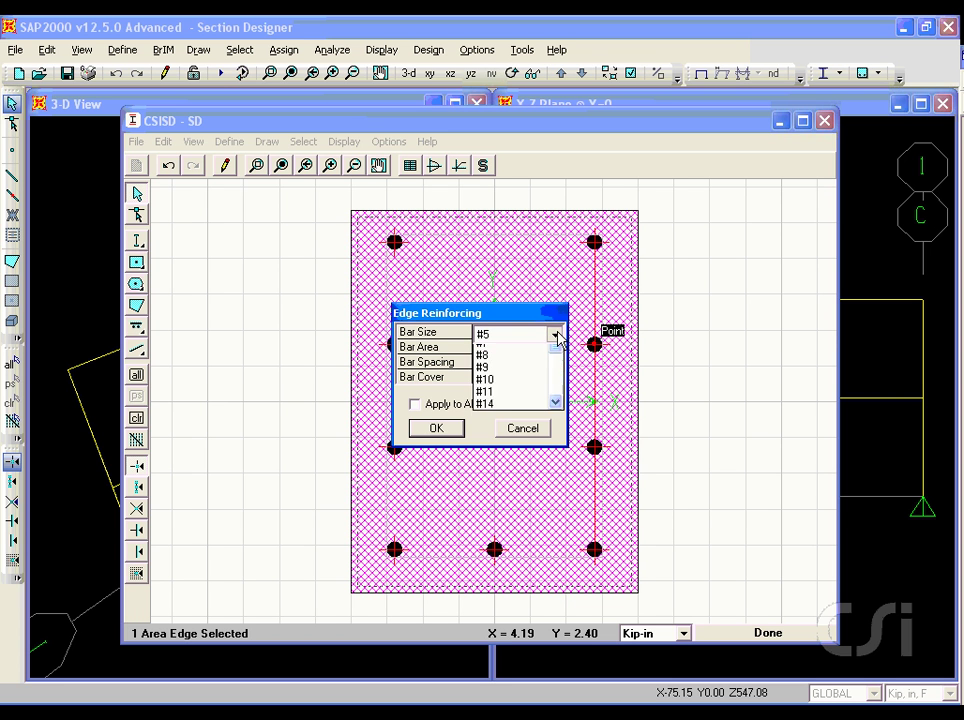
pyautogui.moveTo(557, 378); pyautogui.dragTo(555, 432)
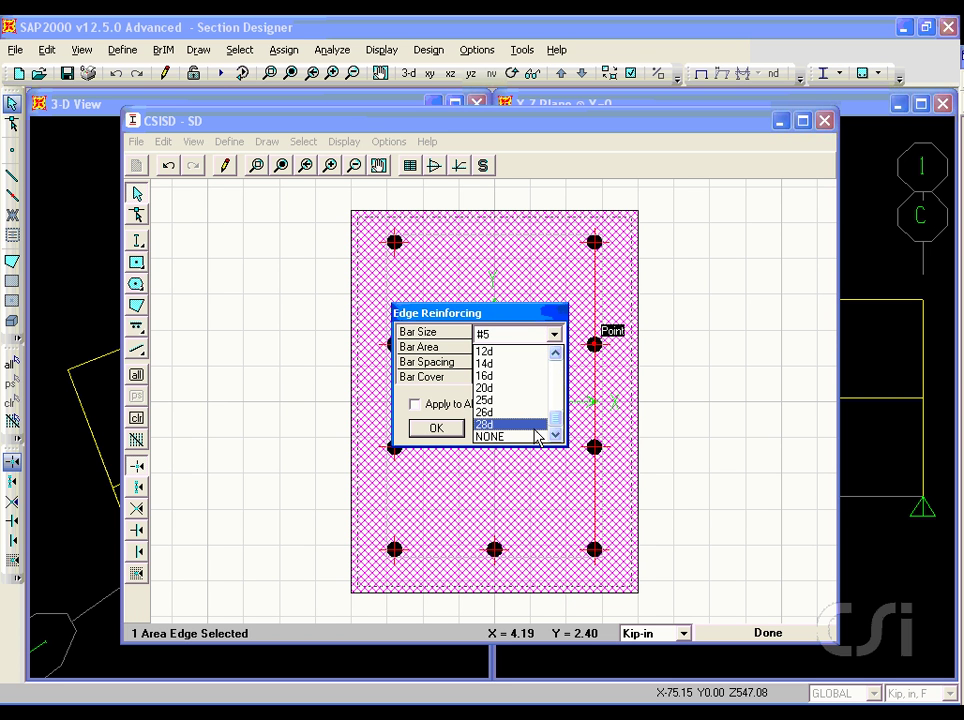
pyautogui.click(515, 437)
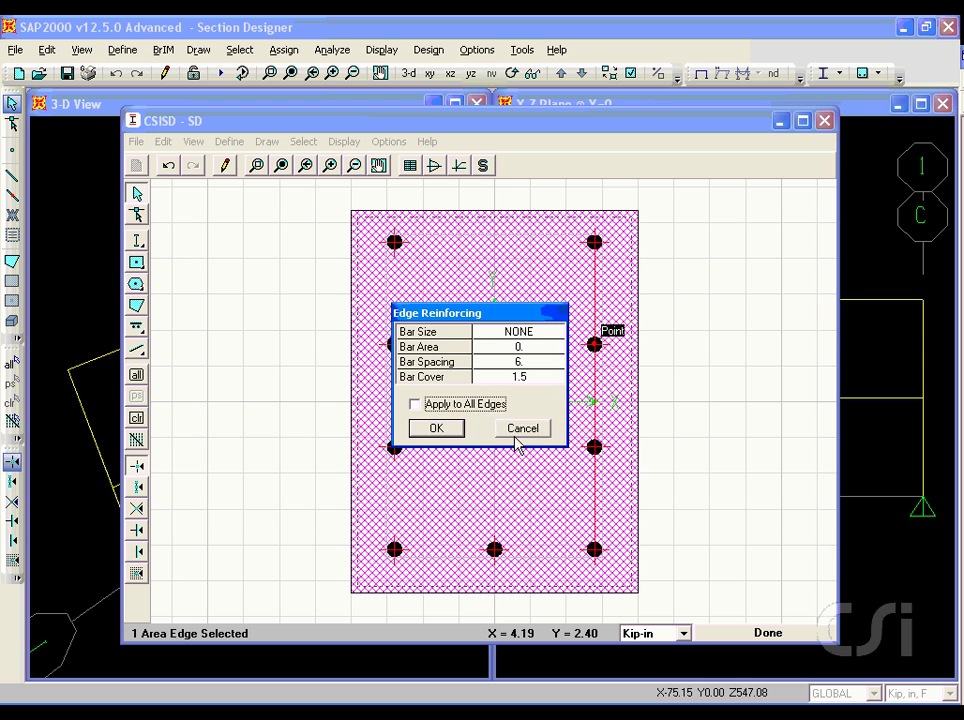
pyautogui.click(449, 430)
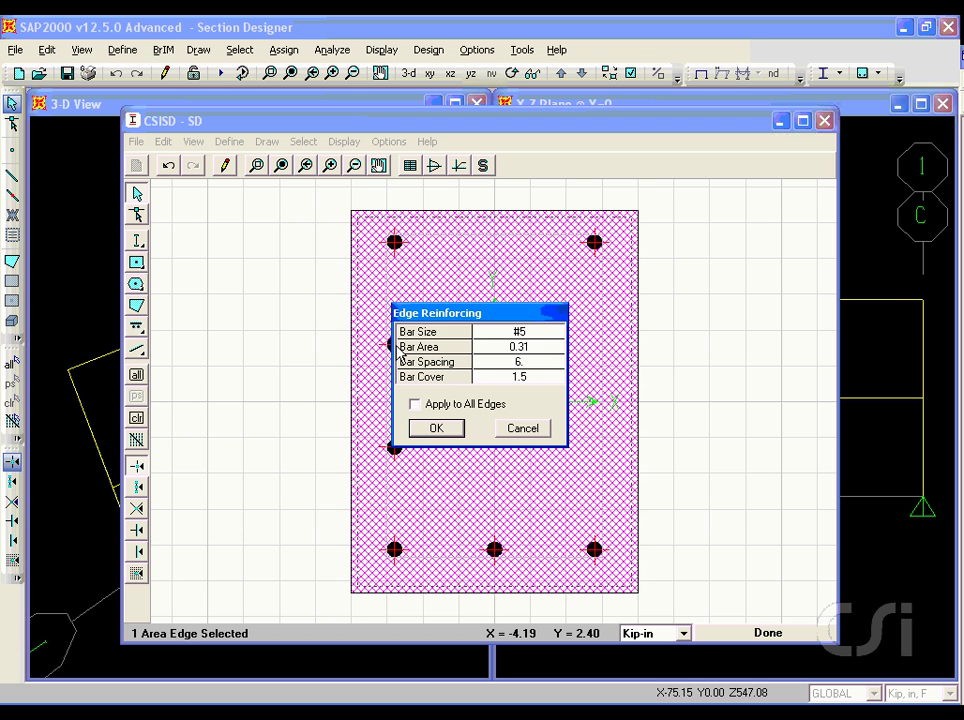
# Set the bar size of the rectangle's left edge reinforcing to NONE.
pyautogui.click(522, 347)
pyautogui.click(525, 332)
pyautogui.click(553, 335)
pyautogui.moveTo(555, 372); pyautogui.dragTo(555, 437)
pyautogui.click(530, 436)
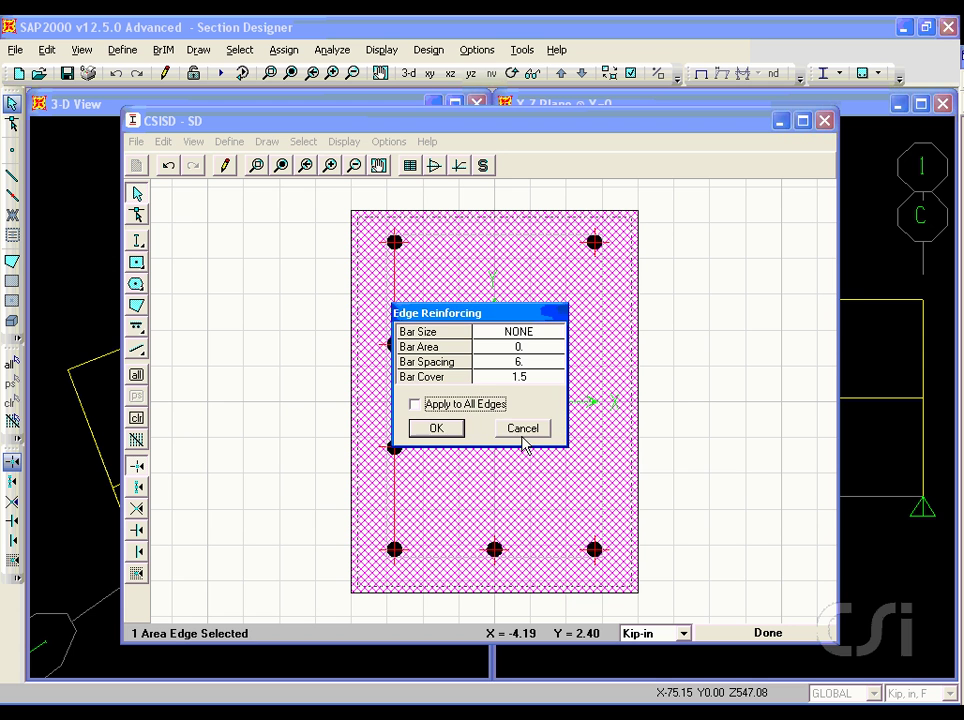
pyautogui.click(430, 427)
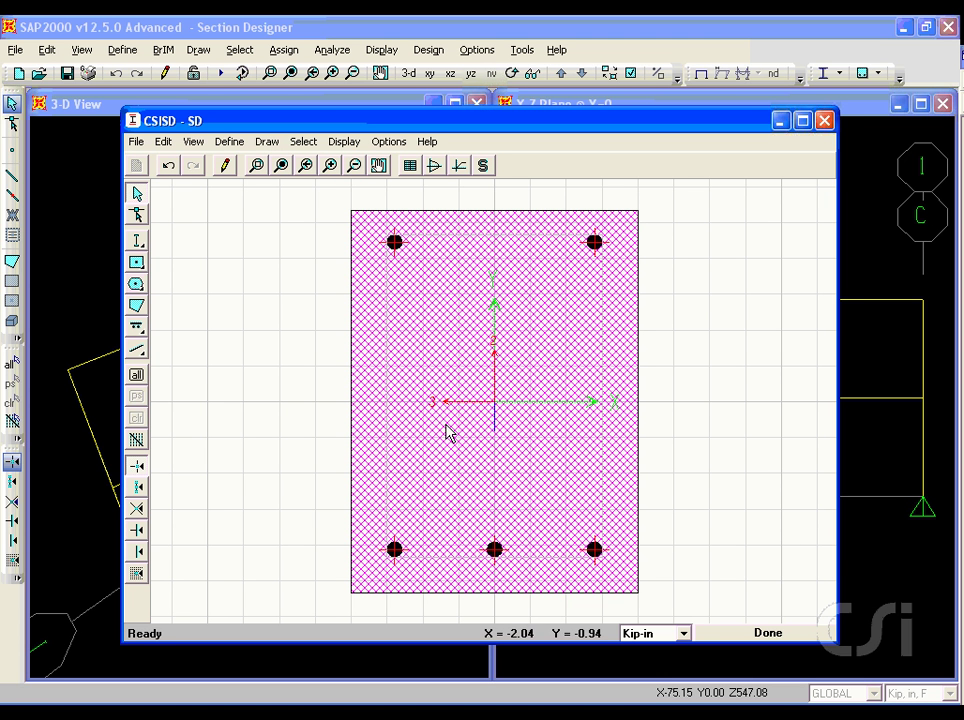
# Set the top-right corner bar's size to #8 and apply it to all corners of the rectangle.
pyautogui.rightClick(596, 249)
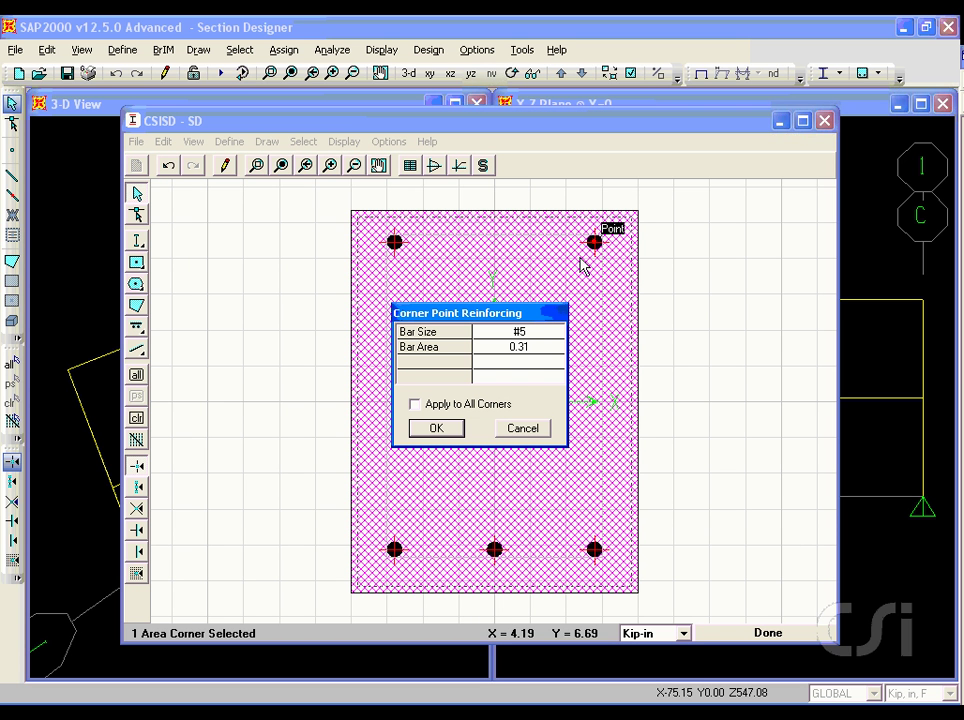
pyautogui.press('Tab')
pyautogui.click(528, 333)
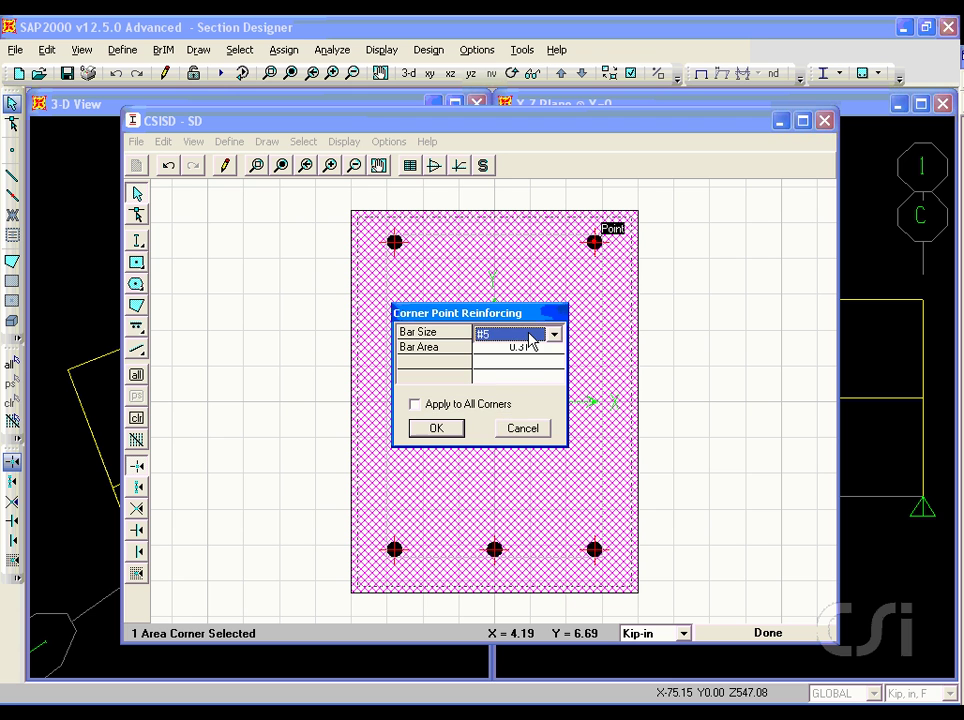
pyautogui.click(554, 334)
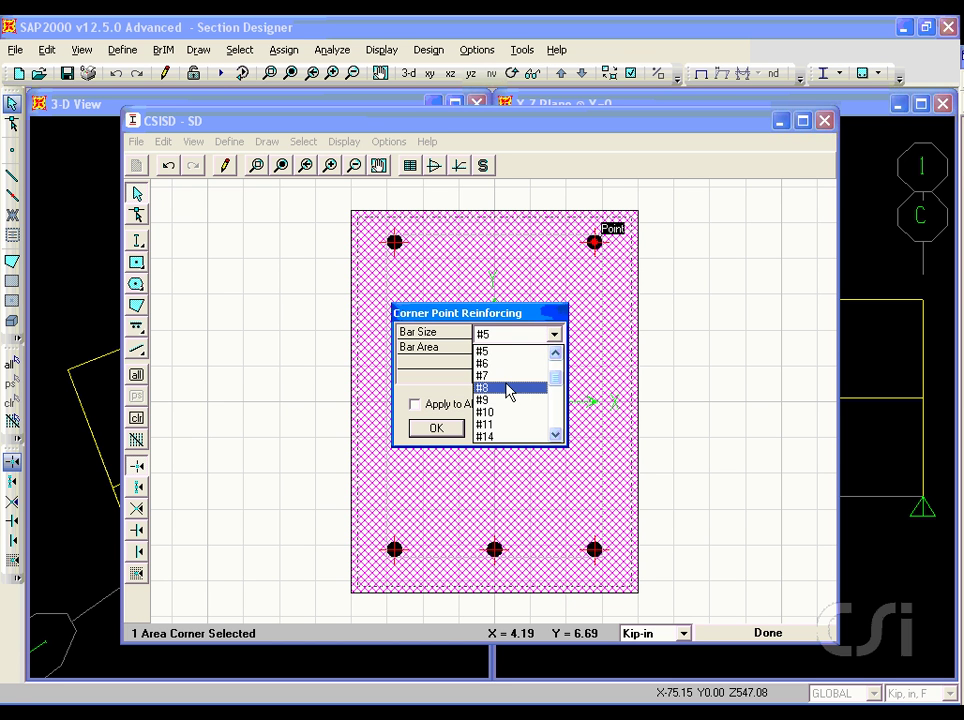
pyautogui.click(492, 388)
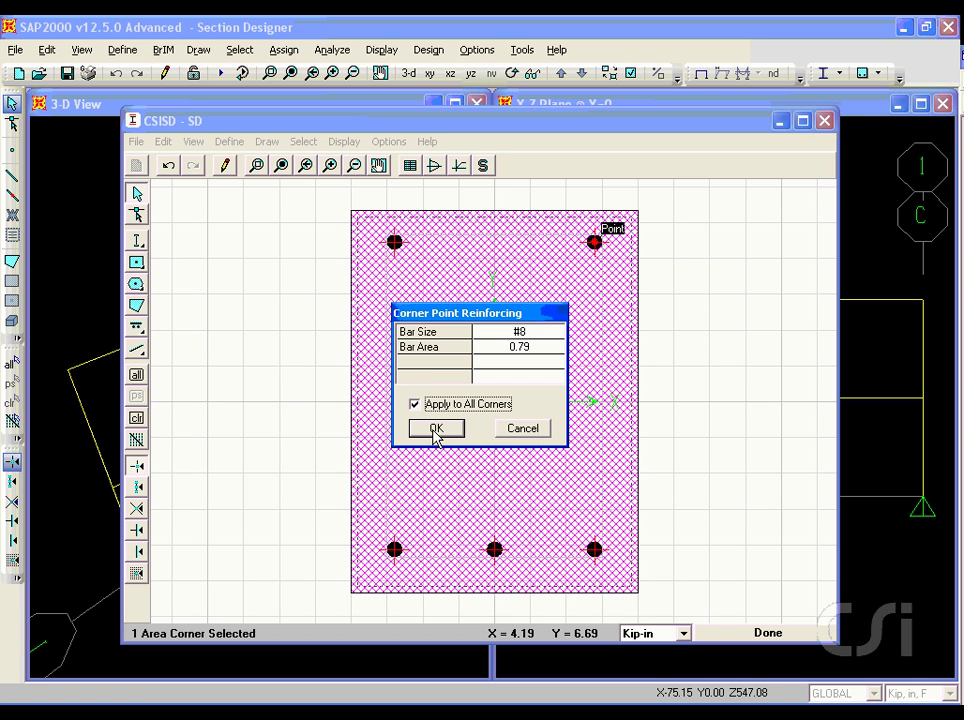
pyautogui.click(435, 430)
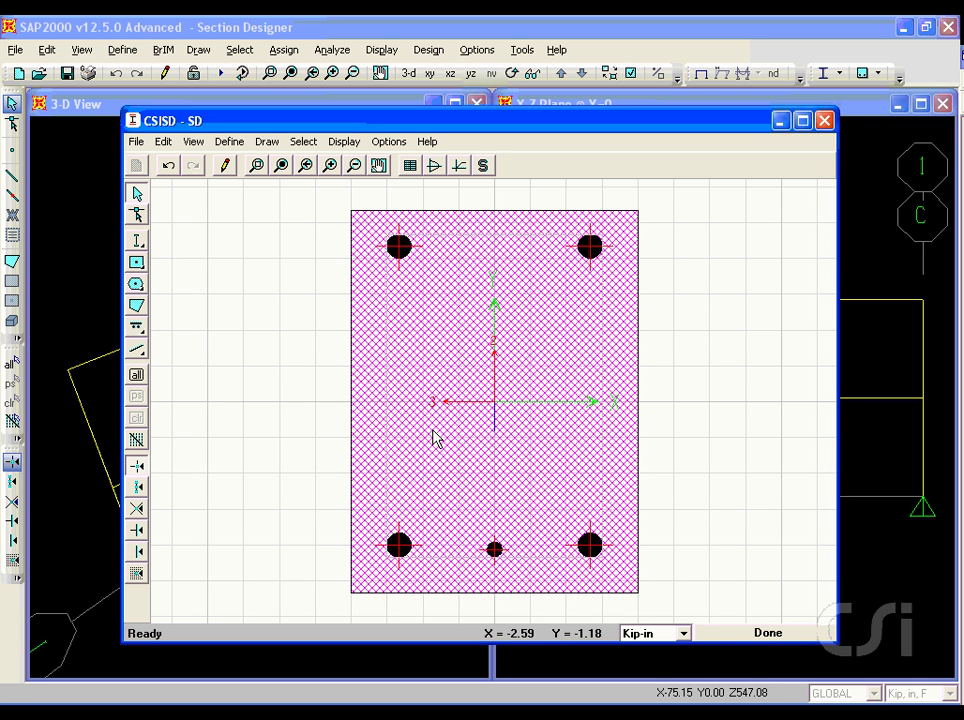
# Set the bottom edge reinforcing to bar size #6 with a bar spacing of 4.2 in.
pyautogui.rightClick(494, 552)
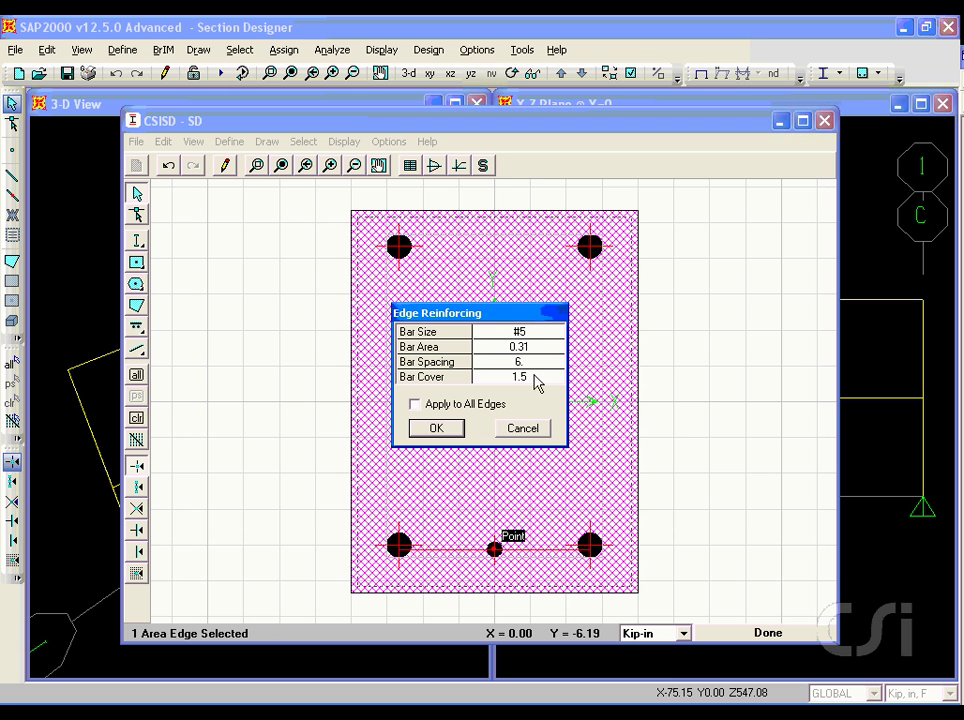
pyautogui.click(527, 334)
pyautogui.click(527, 340)
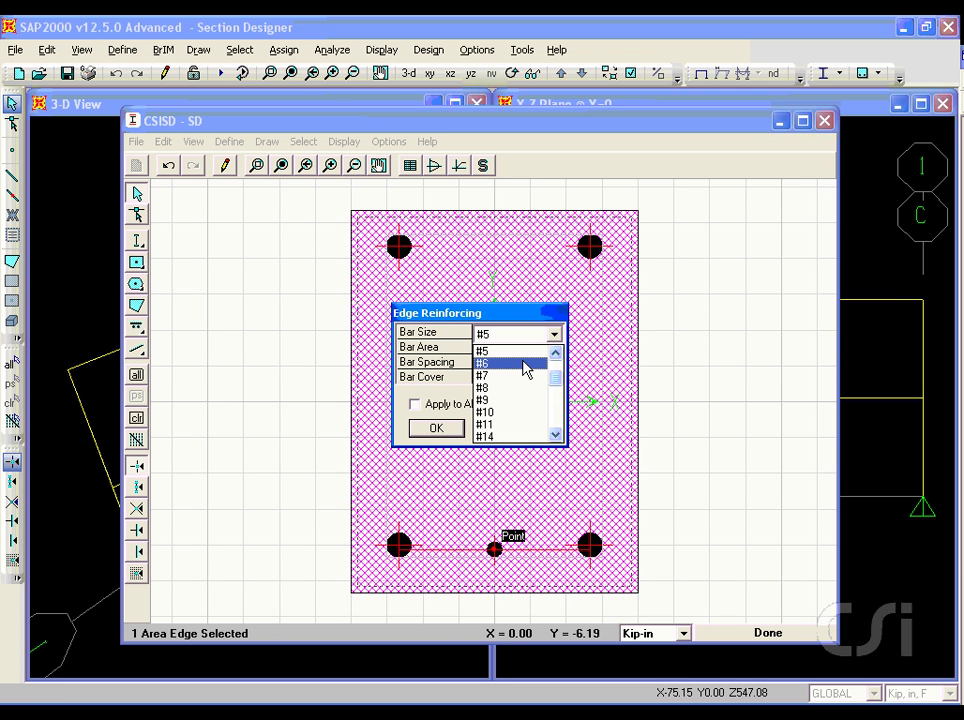
pyautogui.click(525, 365)
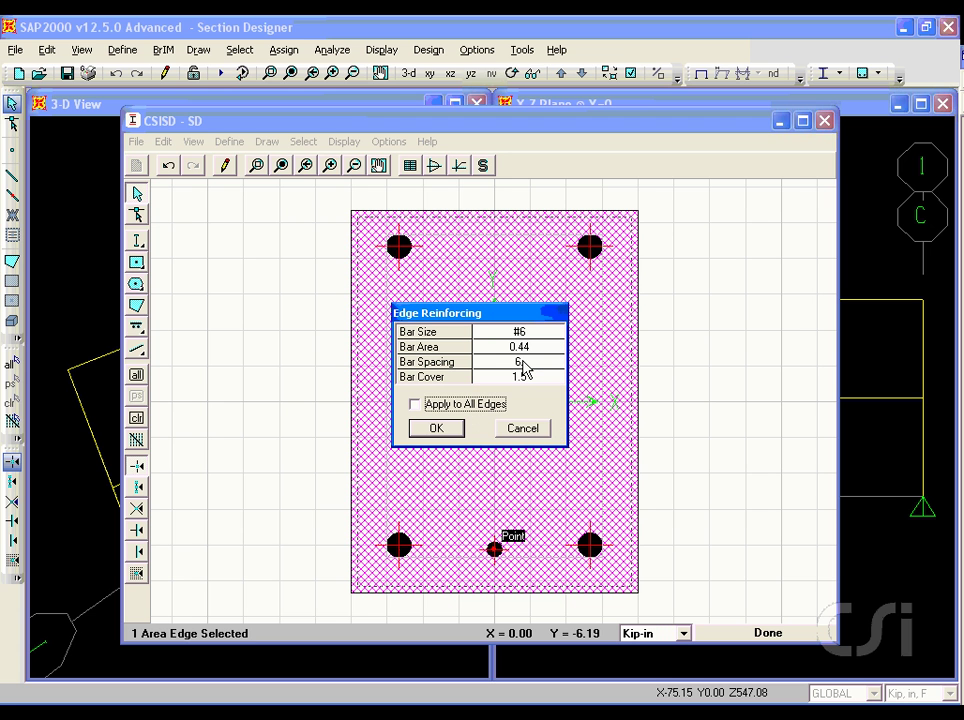
pyautogui.click(522, 366)
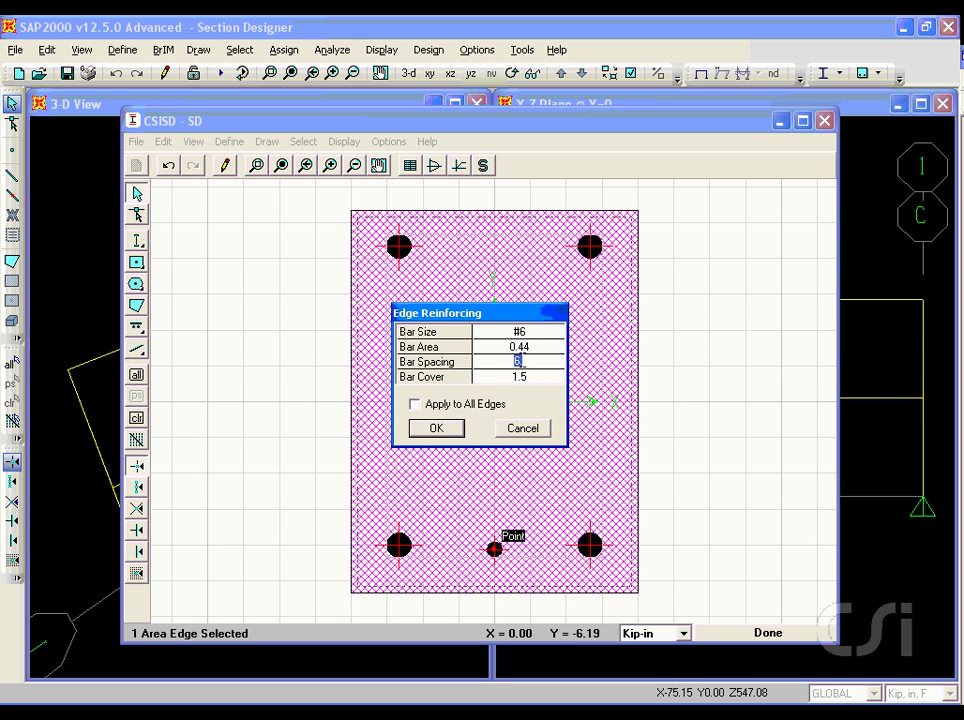
pyautogui.write('4.2')
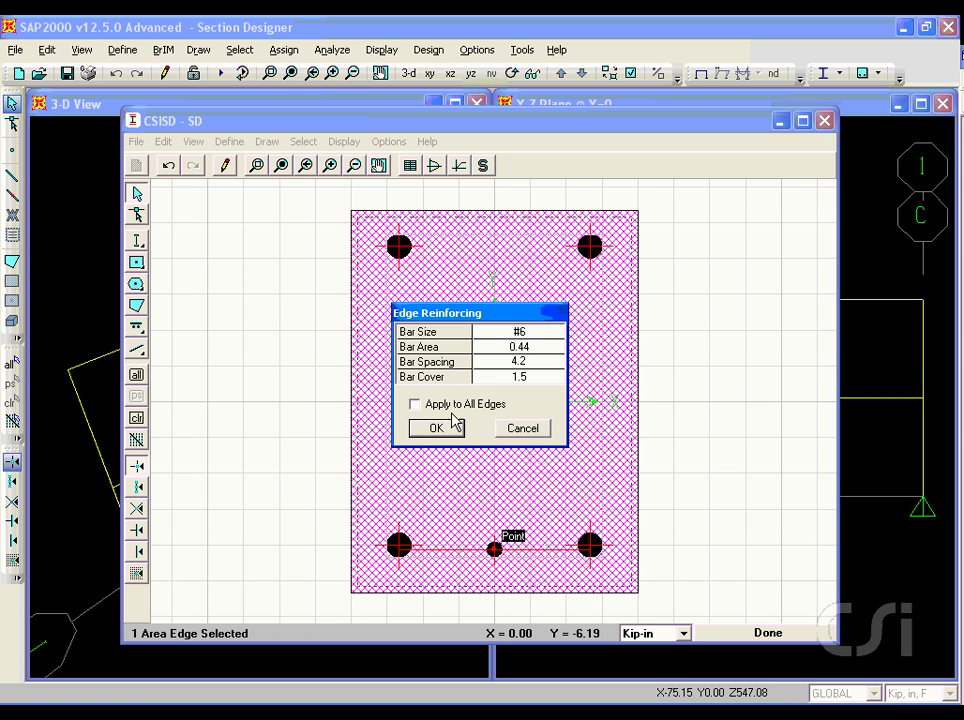
pyautogui.click(436, 428)
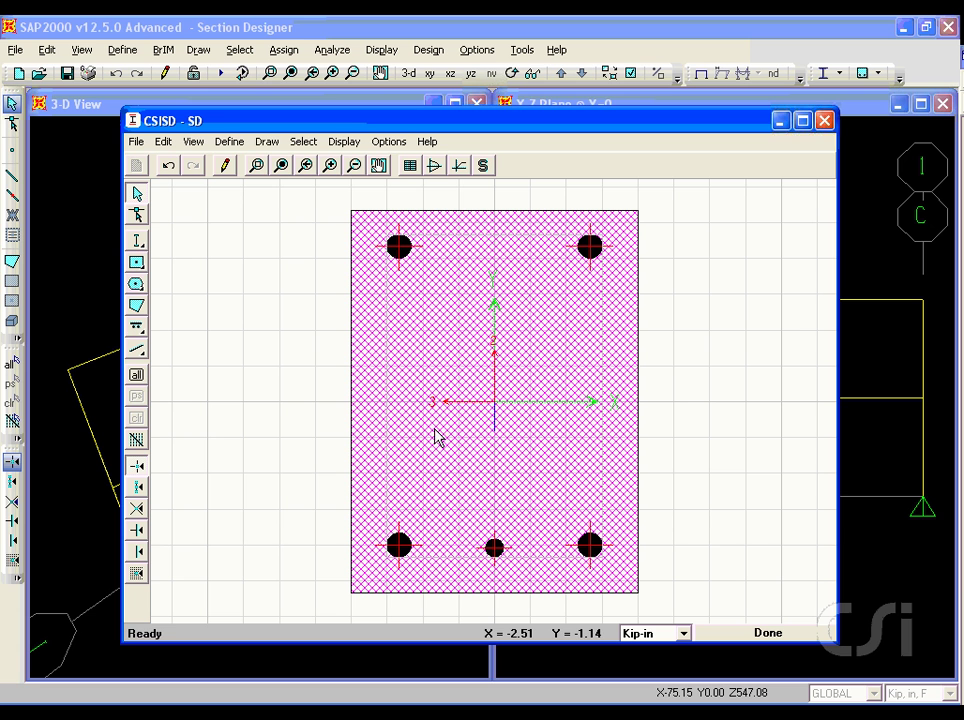
# Set the bottom-right corner bar's size to #6 for that corner only.
pyautogui.rightClick(589, 549)
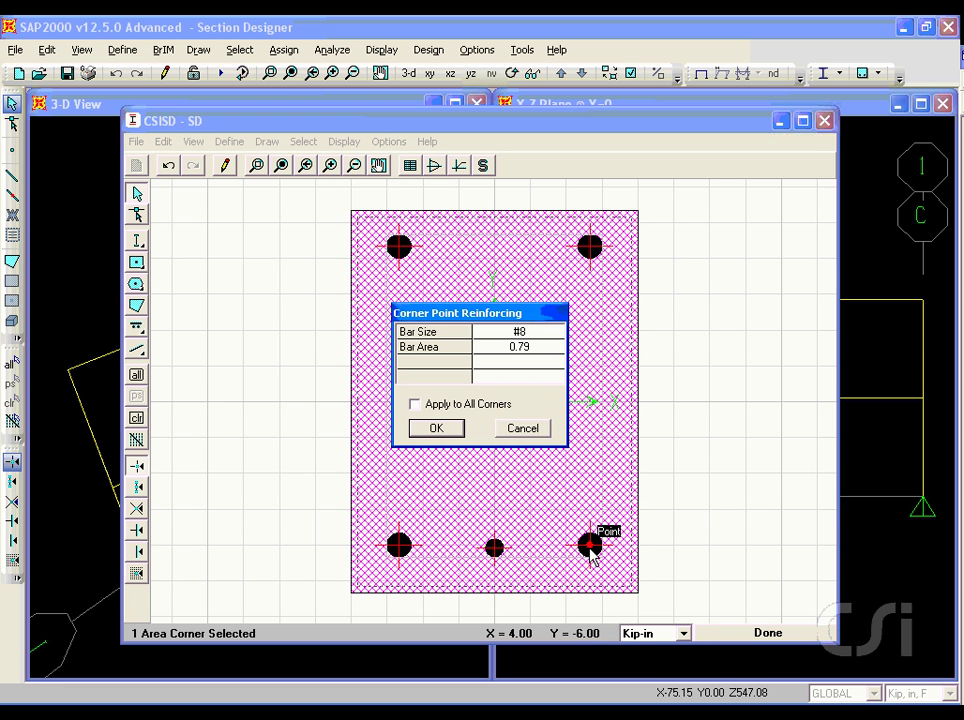
pyautogui.click(530, 340)
pyautogui.click(554, 334)
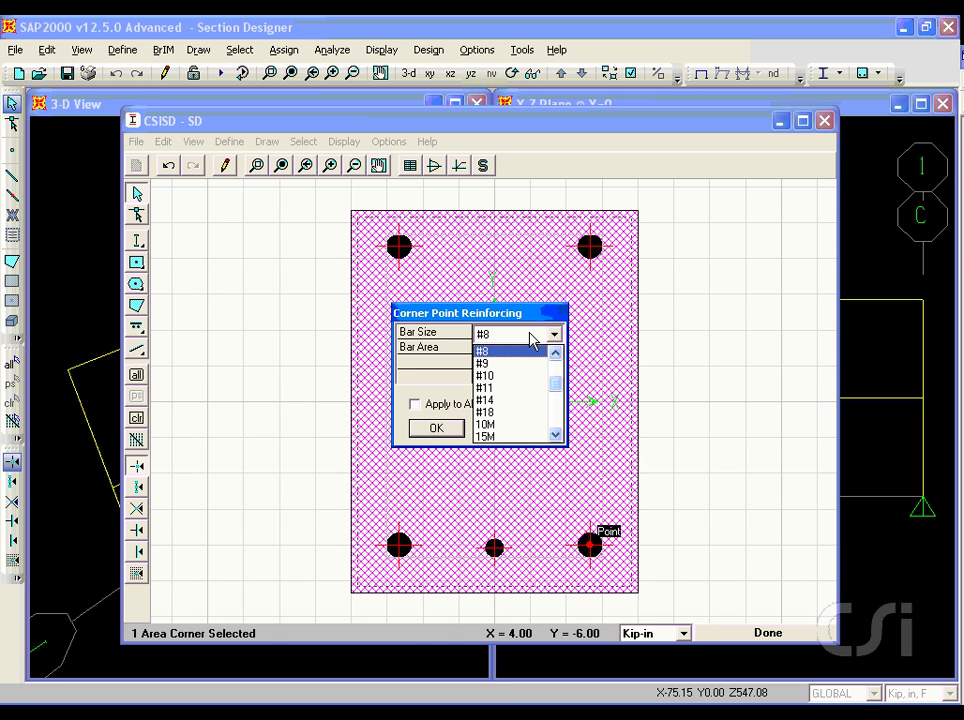
pyautogui.click(555, 353)
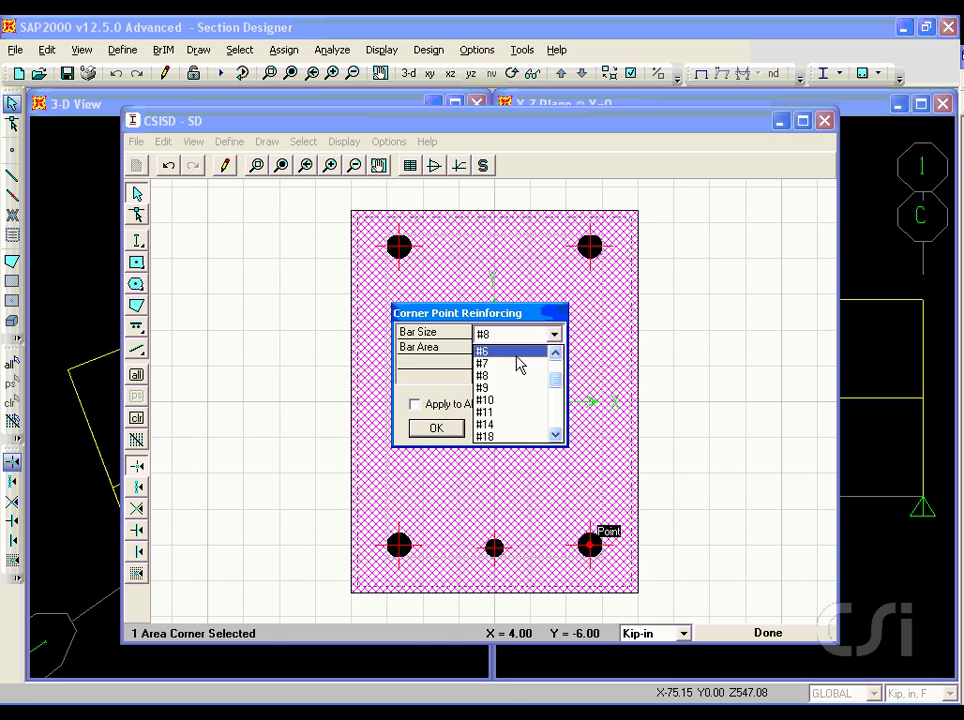
pyautogui.click(510, 363)
pyautogui.click(449, 433)
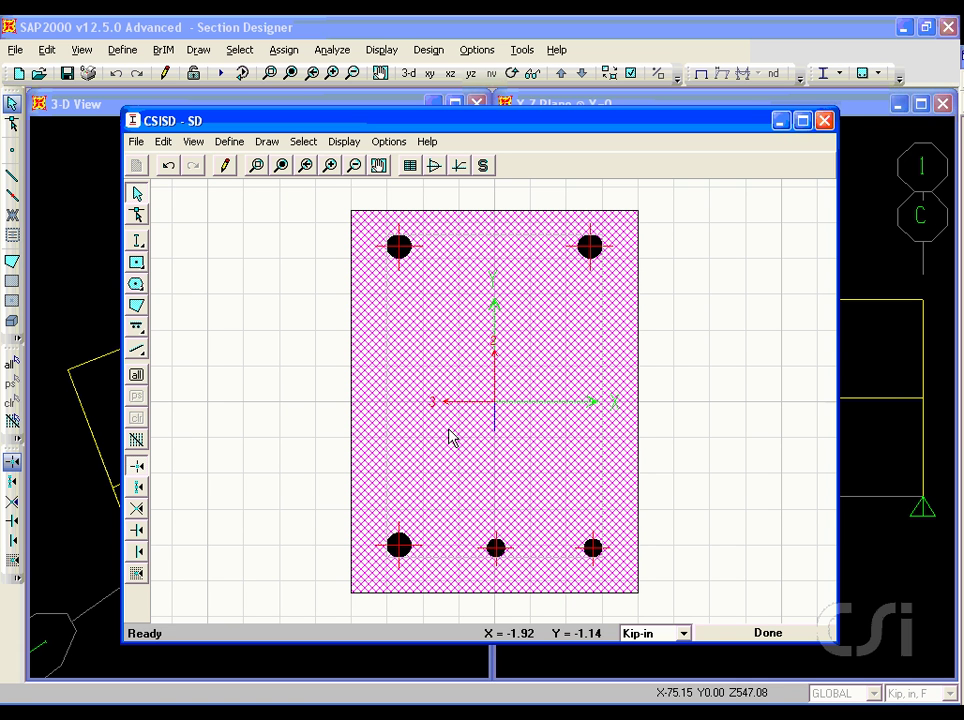
# Set the bottom-left corner bar's size to #6 for that corner only.
pyautogui.rightClick(397, 540)
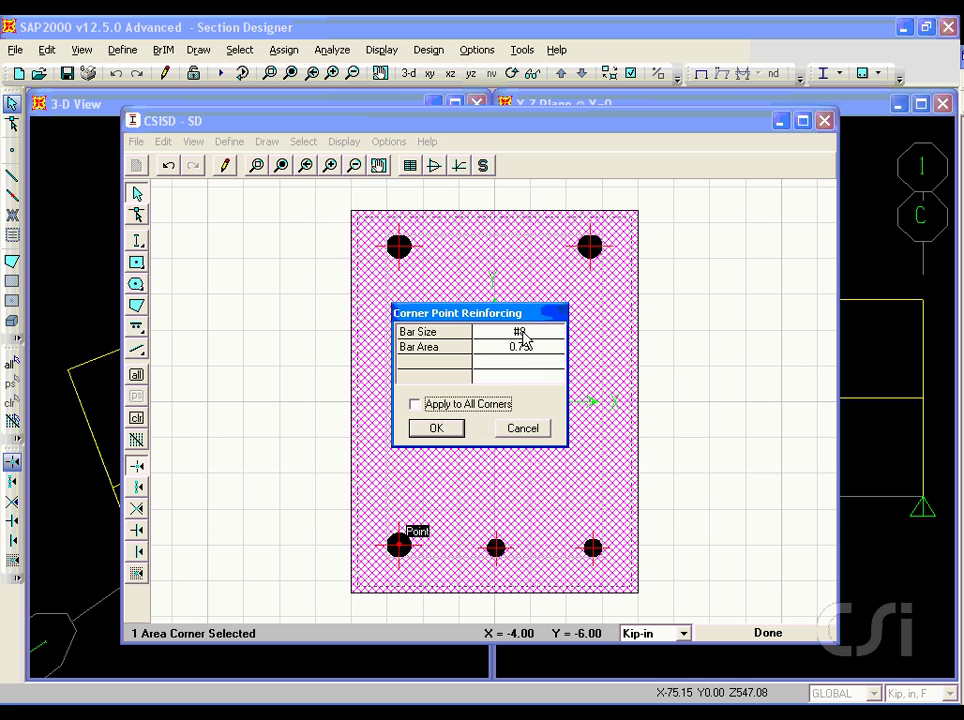
pyautogui.click(535, 334)
pyautogui.click(551, 335)
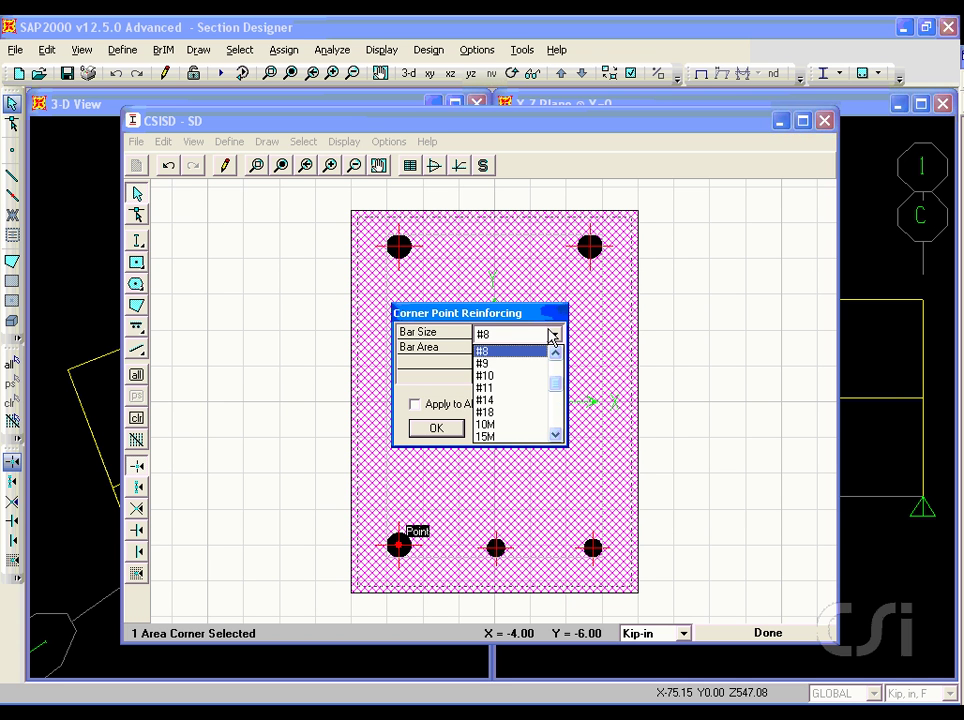
pyautogui.click(553, 353)
pyautogui.click(553, 353)
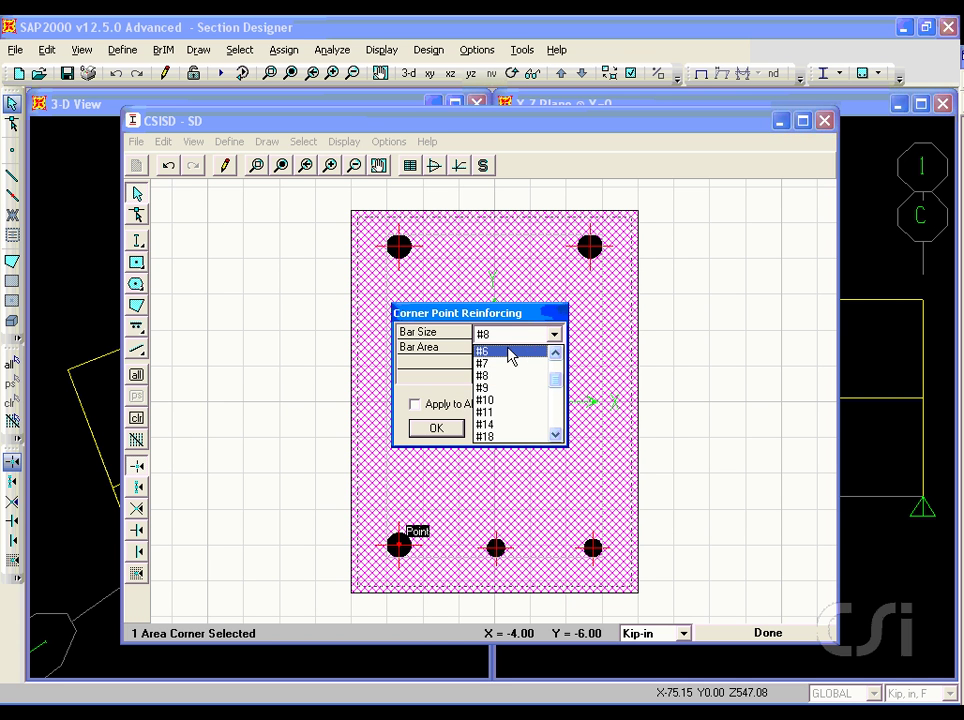
pyautogui.click(511, 355)
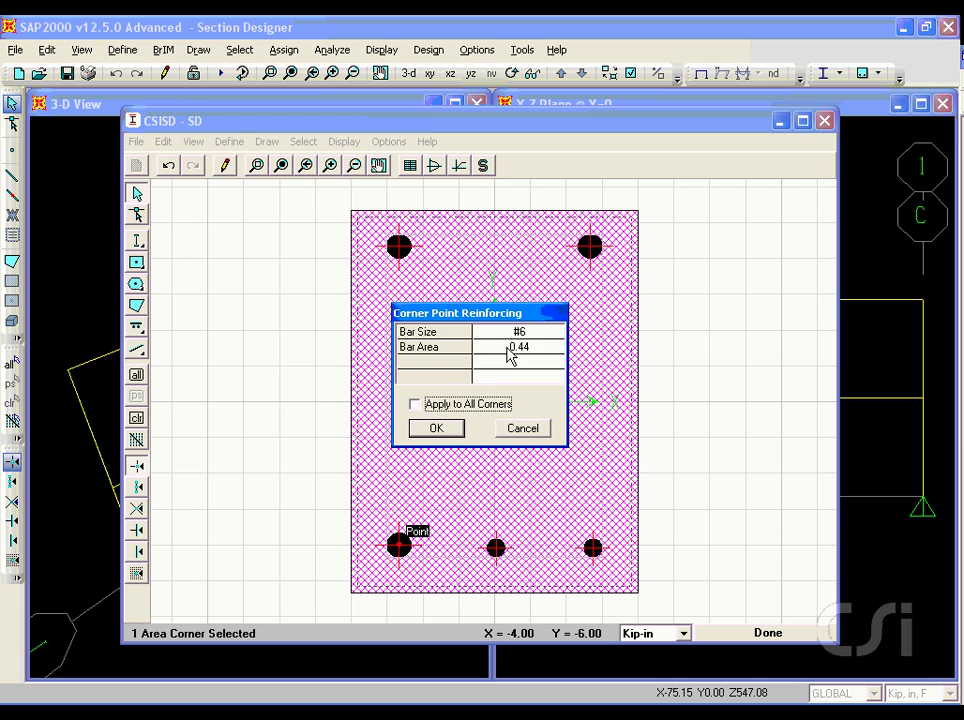
pyautogui.click(447, 428)
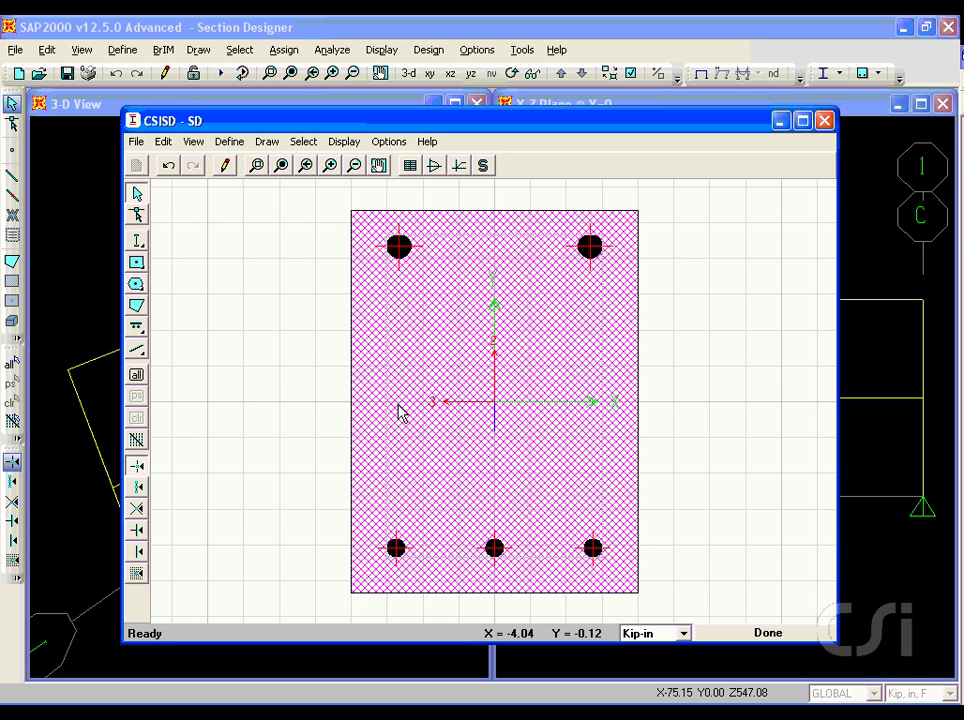
# Draw a line bar across the section above the bottom bars, from about X -4.51, Y -3.73 to X 4.87, Y -3.92.
pyautogui.click(139, 330)
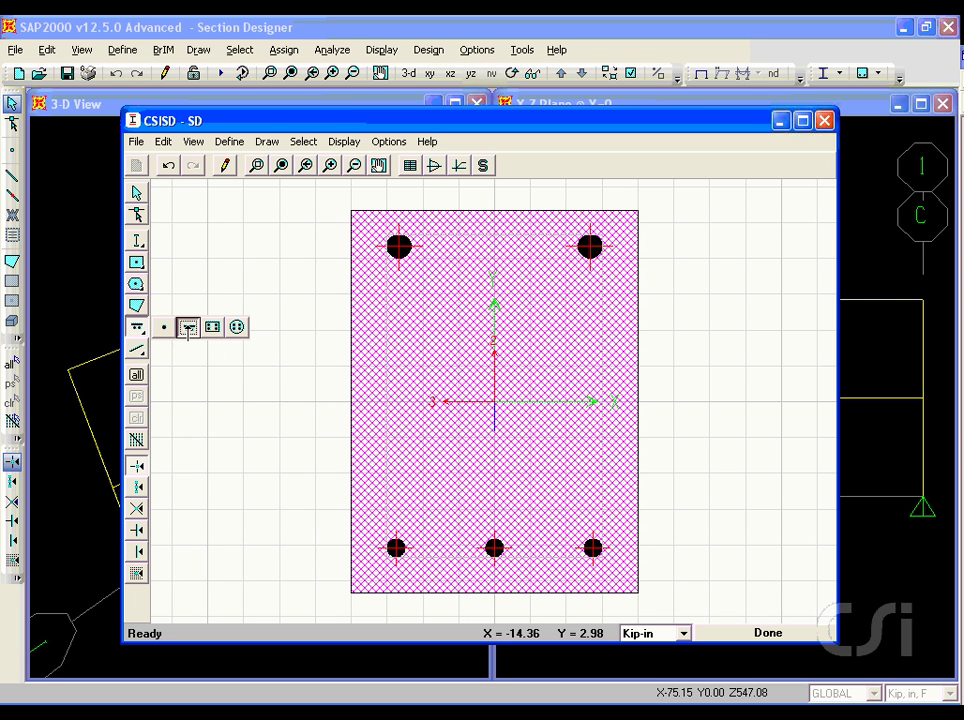
pyautogui.click(188, 327)
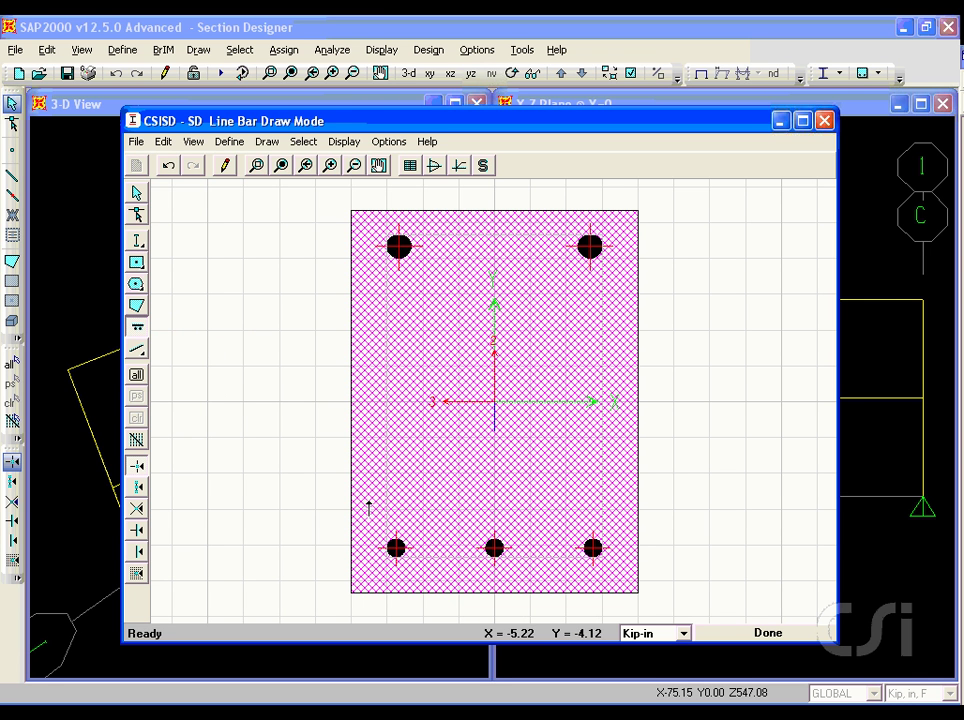
pyautogui.click(387, 491)
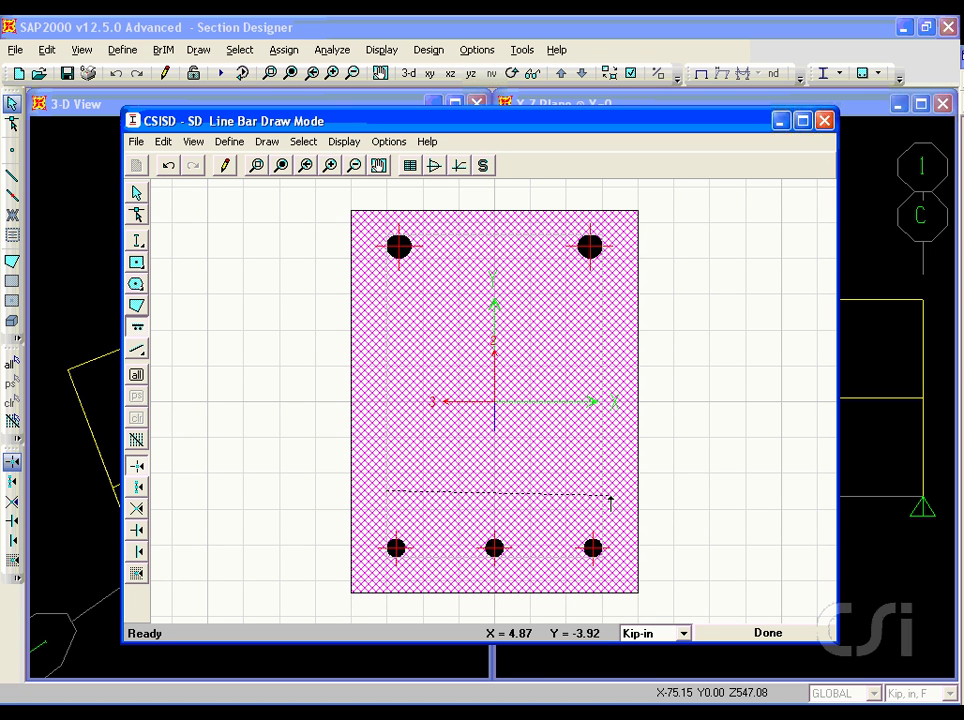
pyautogui.click(610, 496)
# Set the new line bar's end coordinates to X1 -4.125, Y1 -4.625, X2 4.125 and Y2 -4.625.
pyautogui.rightClick(498, 492)
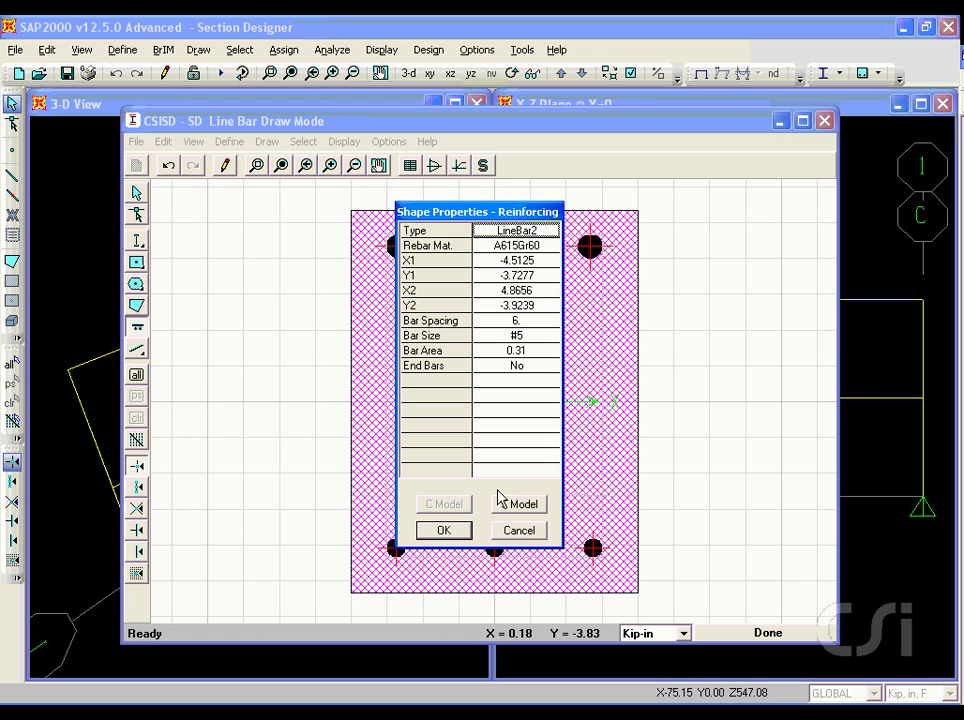
pyautogui.click(527, 263)
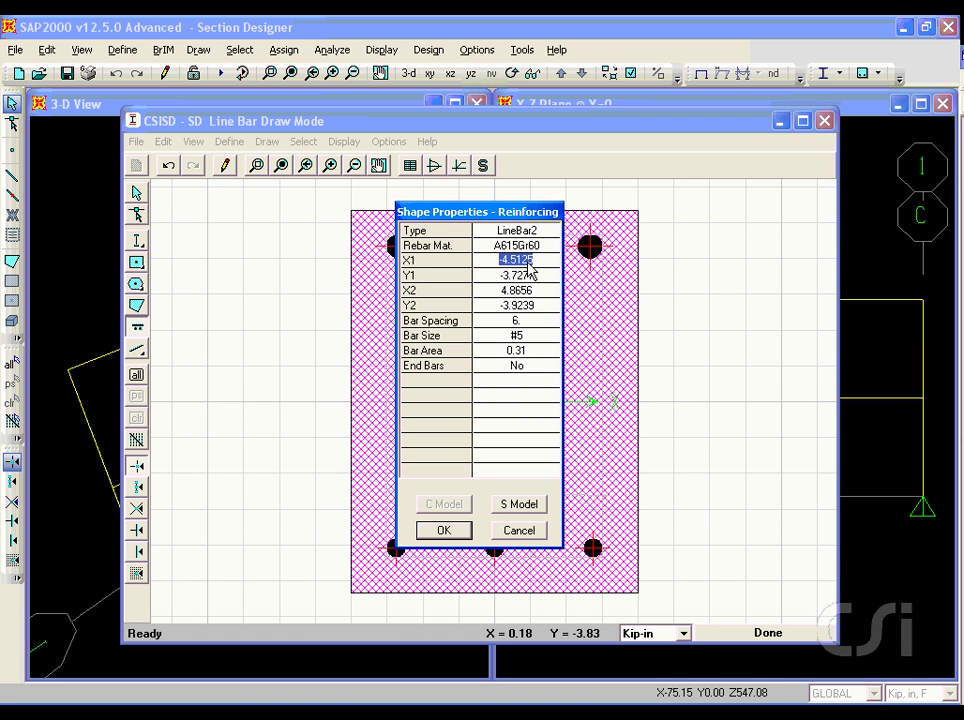
pyautogui.write('-4.125')
pyautogui.click(523, 274)
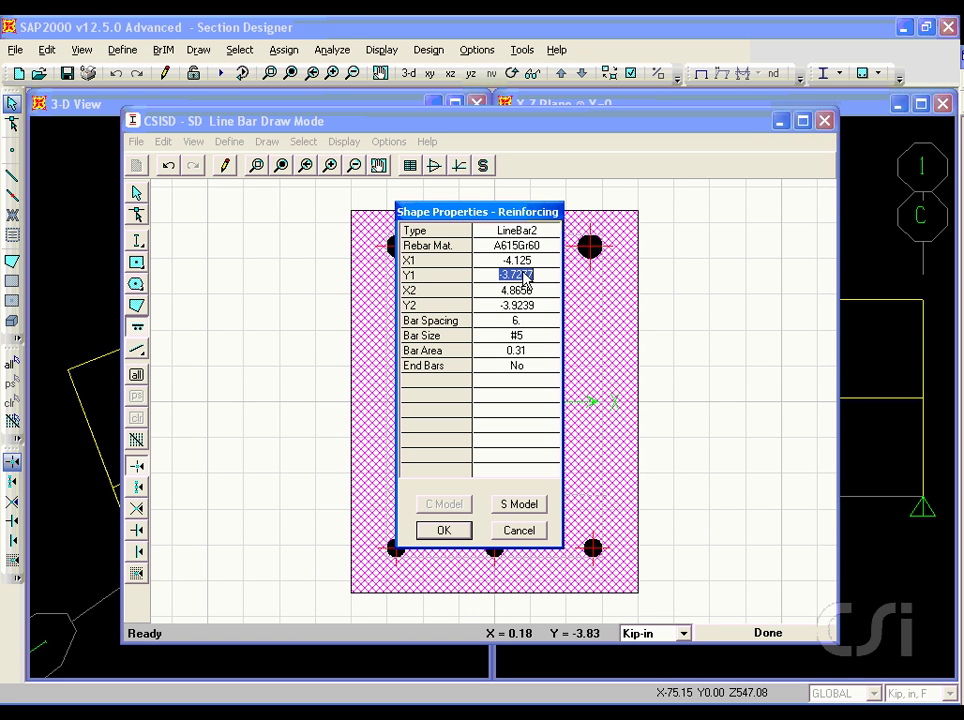
pyautogui.write('-4.625')
pyautogui.click(534, 292)
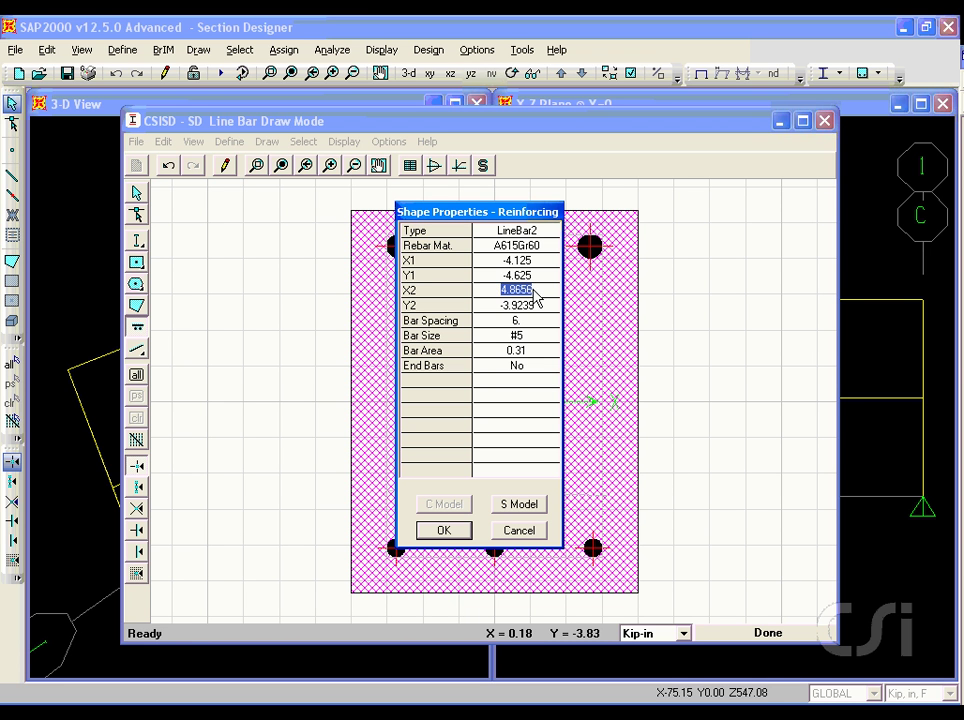
pyautogui.write('4.125')
pyautogui.click(535, 314)
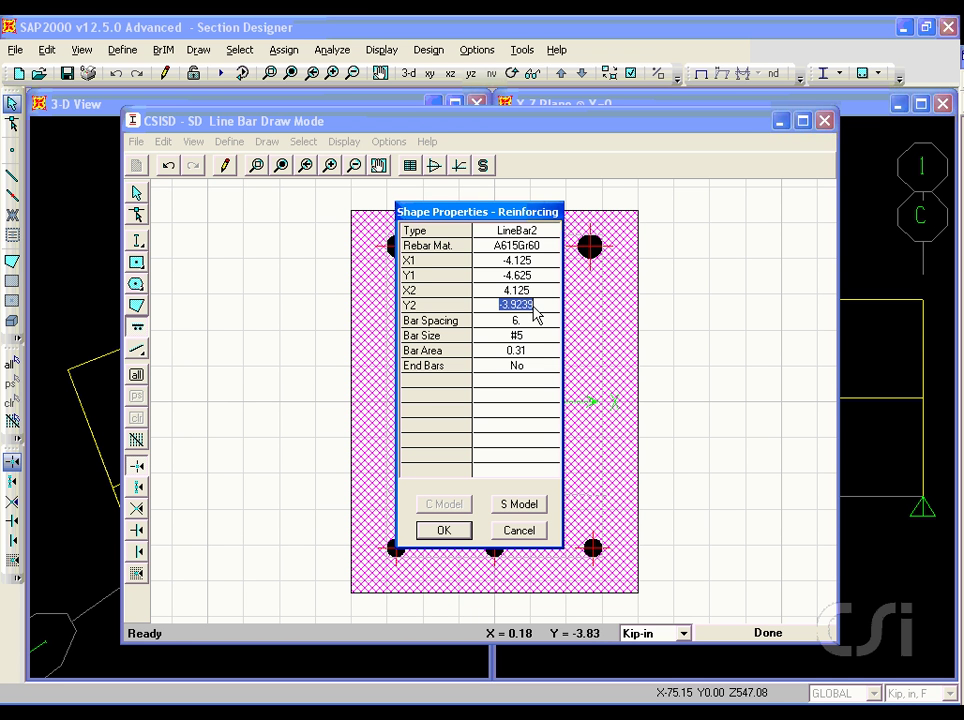
pyautogui.write('-4.625')
# Give the line bar a 4.2 in bar spacing and bar size #6, with end bars set to Yes.
pyautogui.click(526, 320)
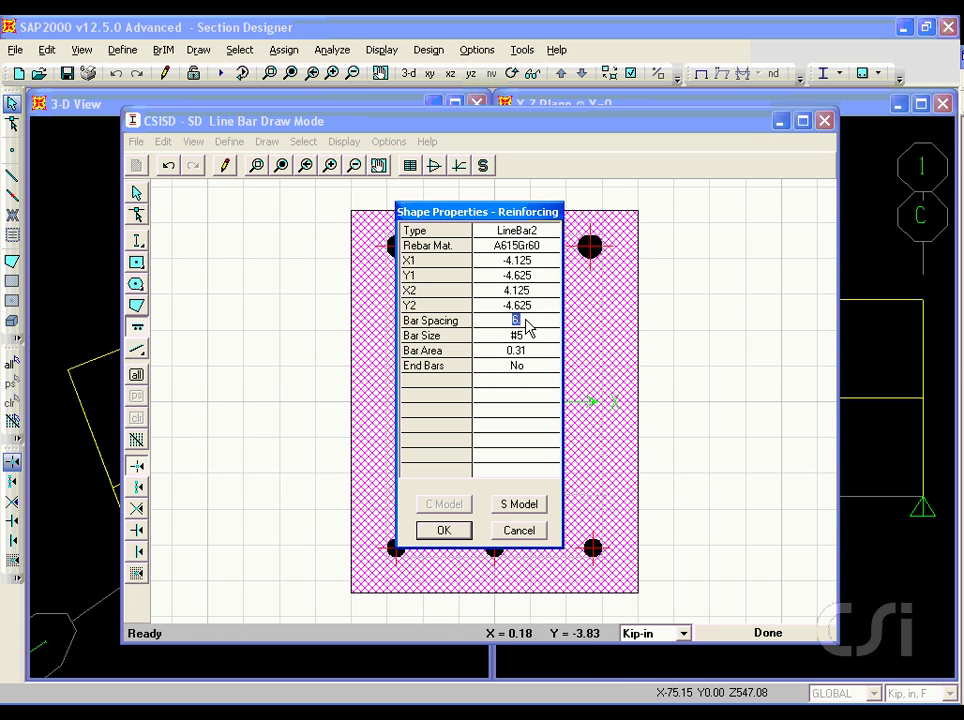
pyautogui.write('4.2')
pyautogui.click(518, 336)
pyautogui.click(549, 340)
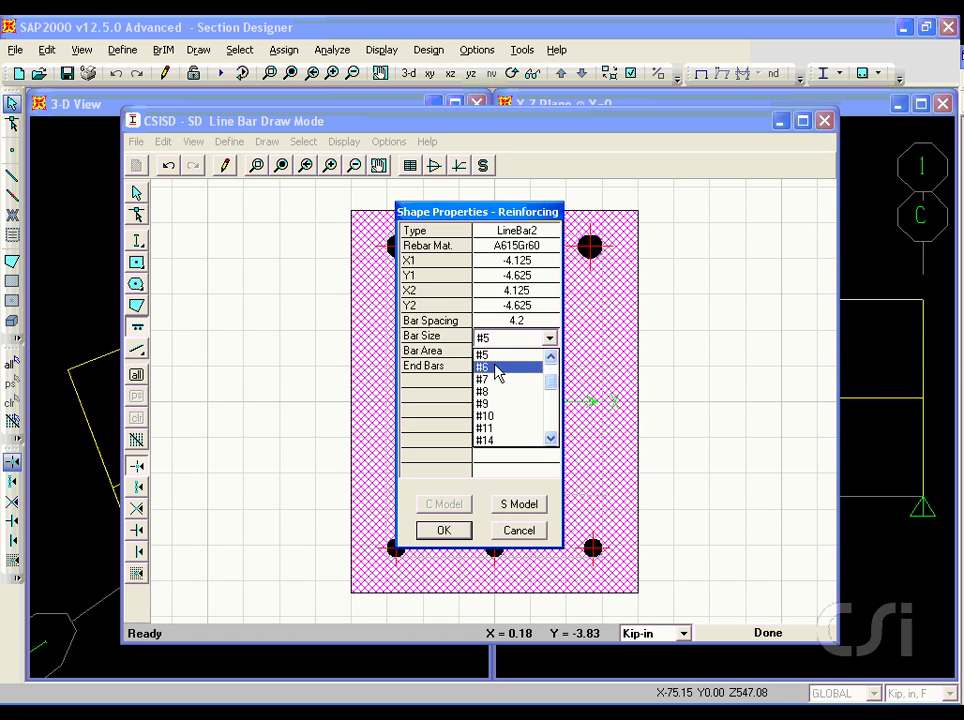
pyautogui.click(496, 369)
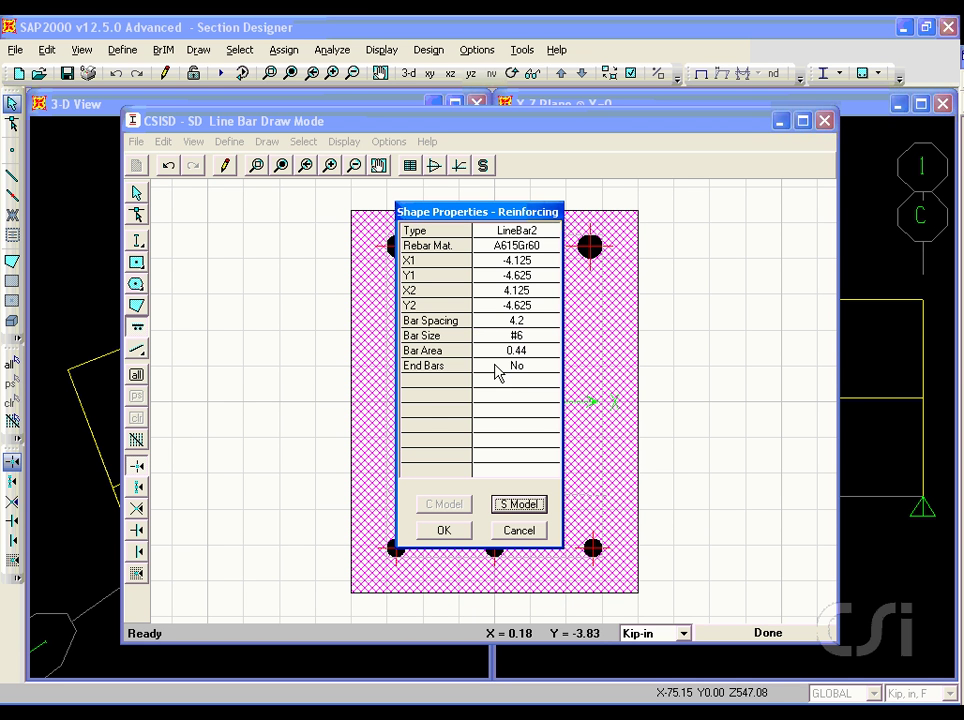
pyautogui.click(522, 372)
pyautogui.click(546, 372)
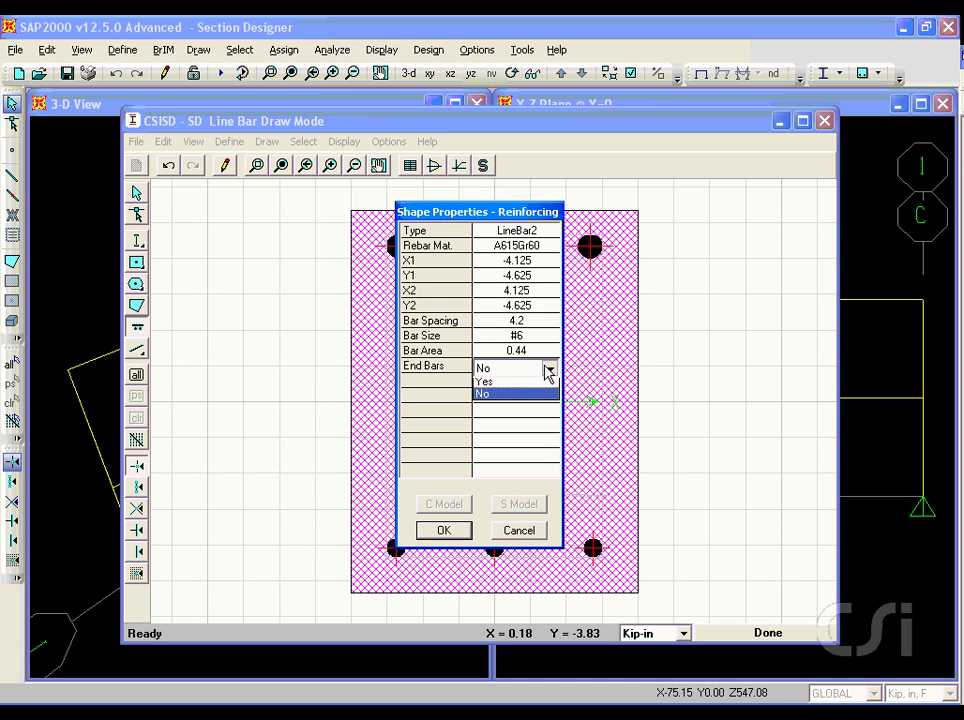
pyautogui.click(488, 385)
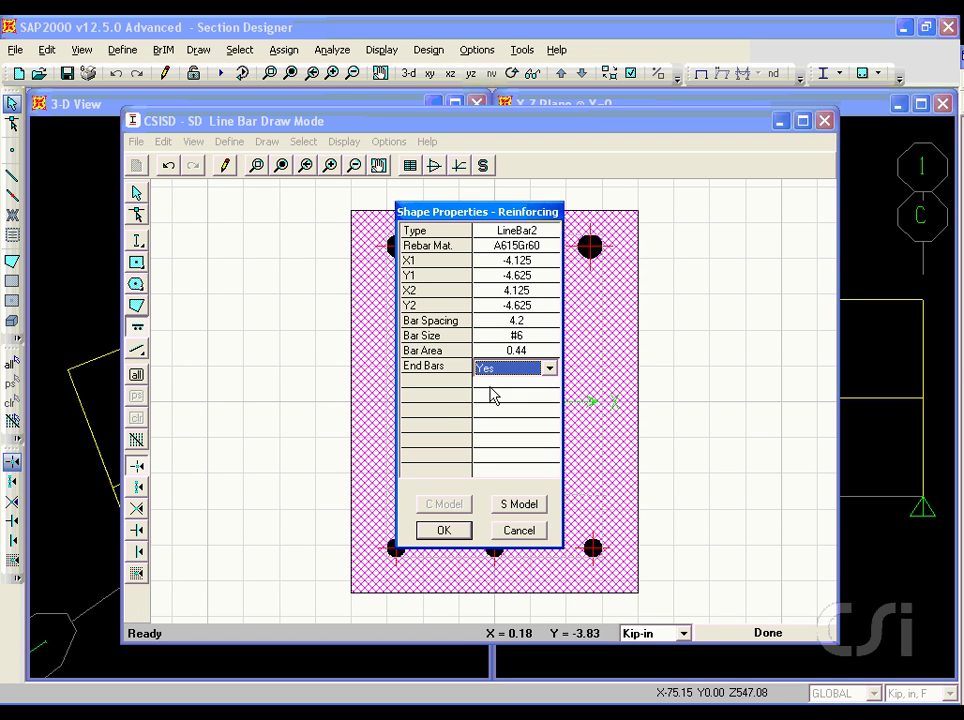
pyautogui.click(440, 532)
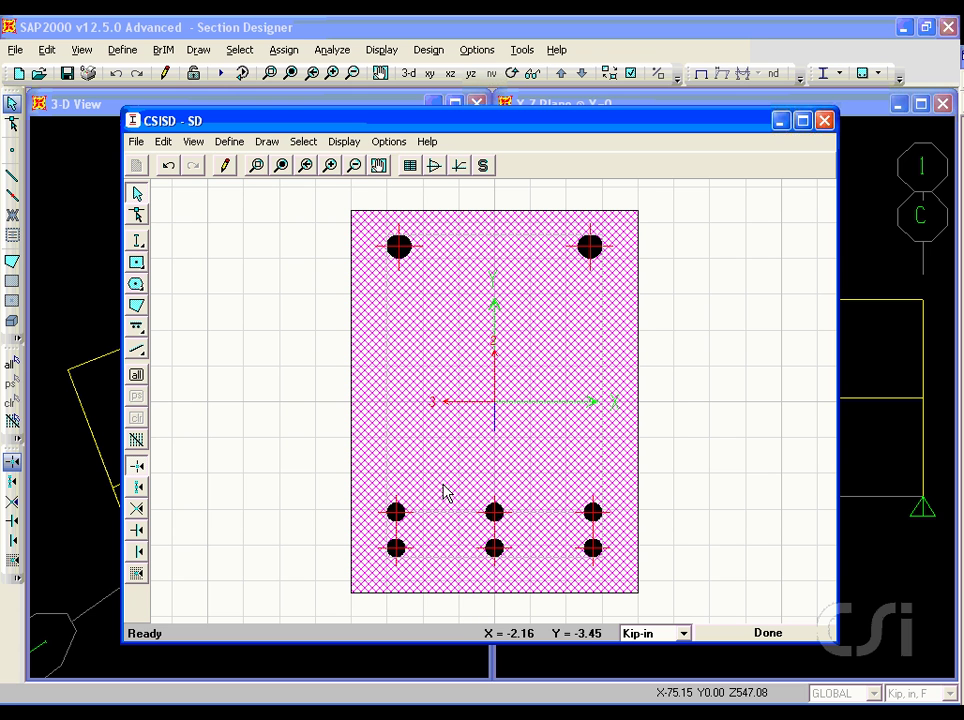
# Review the computed section properties of the reinforced rectangle, keeping the section visible beside the list.
pyautogui.click(344, 142)
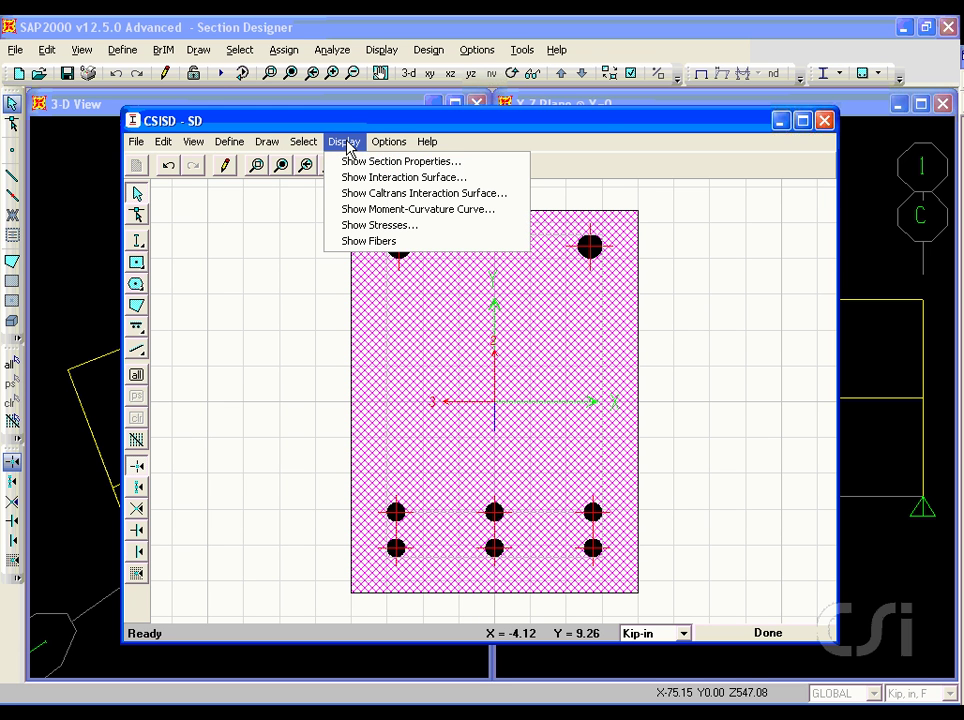
pyautogui.click(411, 172)
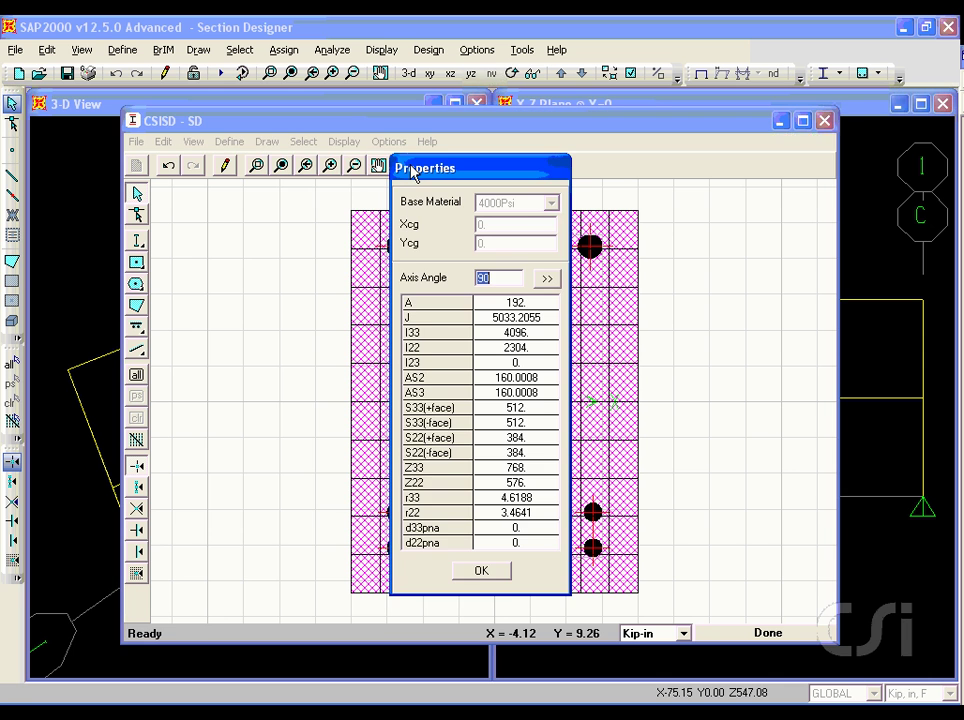
pyautogui.moveTo(413, 173); pyautogui.dragTo(212, 153)
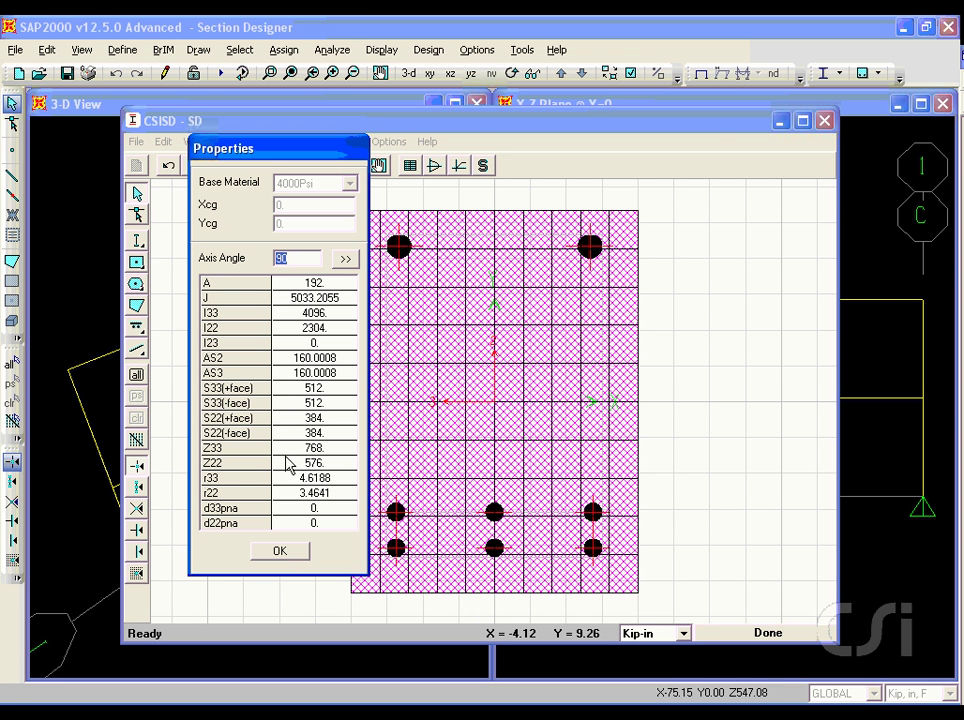
pyautogui.click(279, 556)
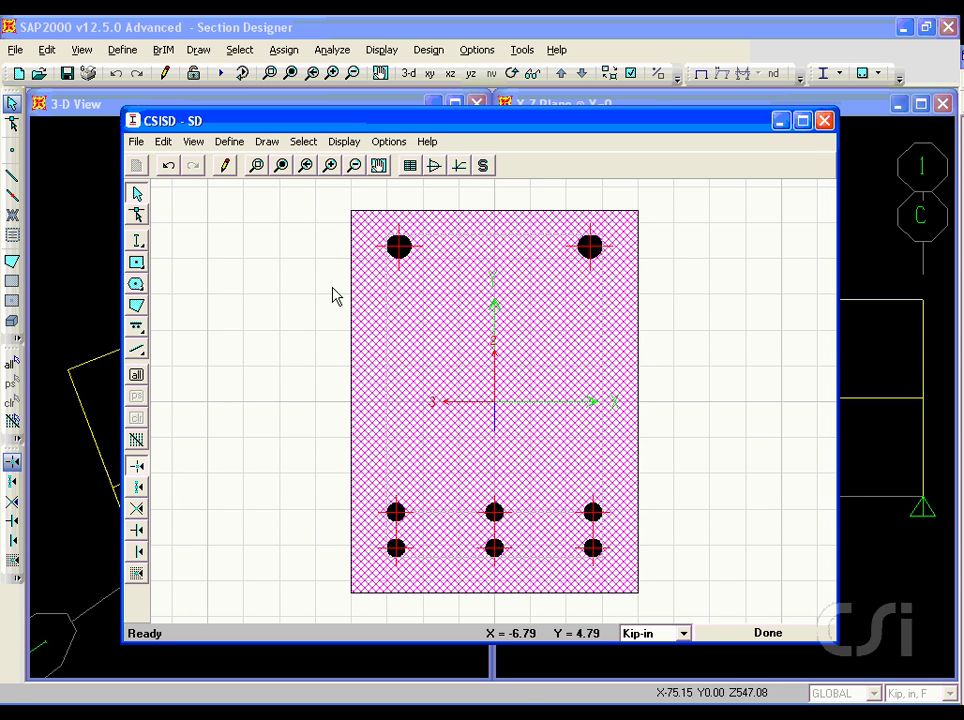
# Show the section's interaction surface and rotate its 3D view to a plan angle of 360.
pyautogui.click(352, 150)
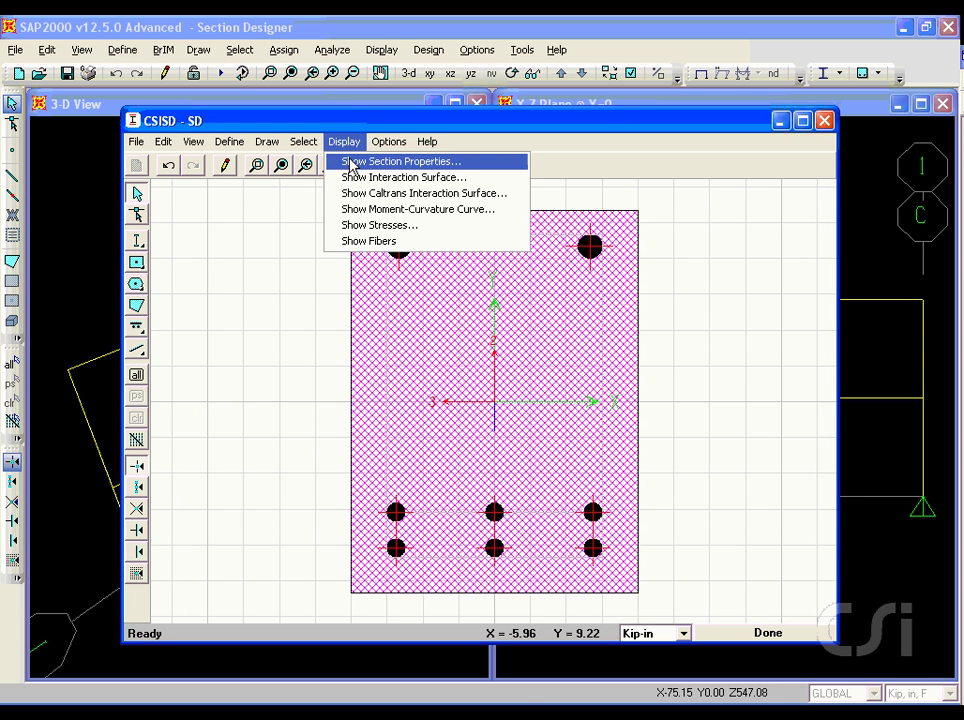
pyautogui.click(393, 178)
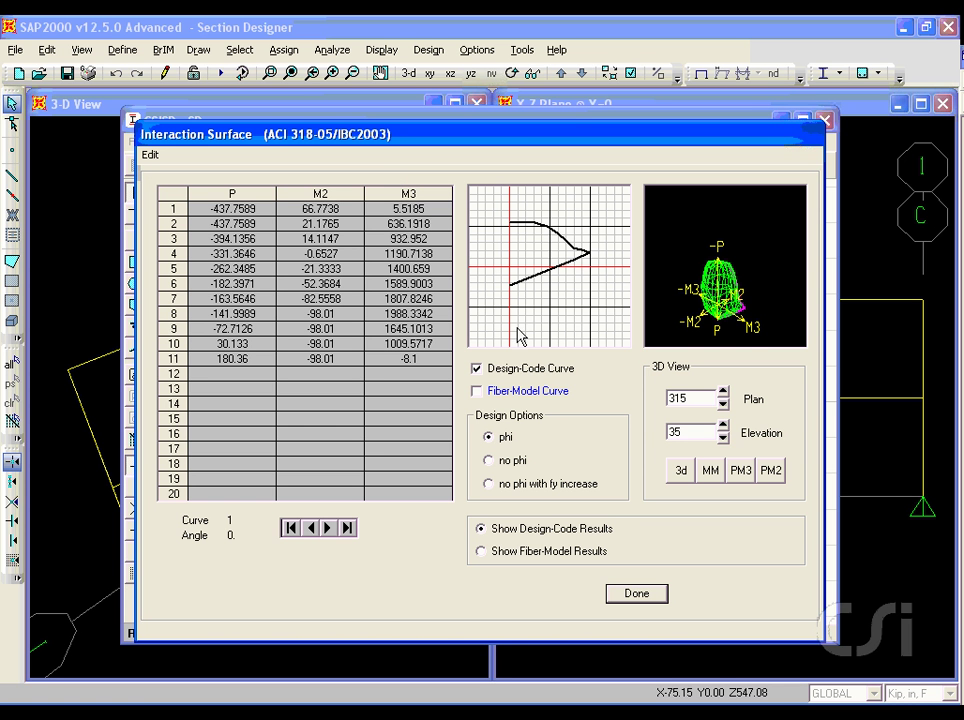
pyautogui.click(723, 393)
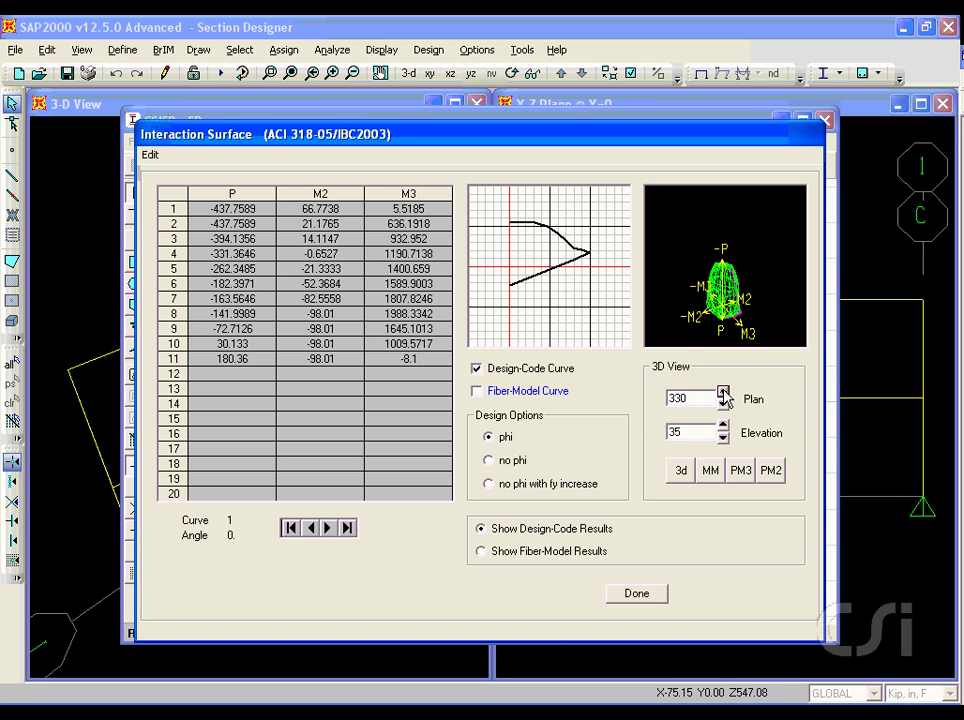
pyautogui.click(723, 393)
pyautogui.click(723, 393)
pyautogui.click(723, 393)
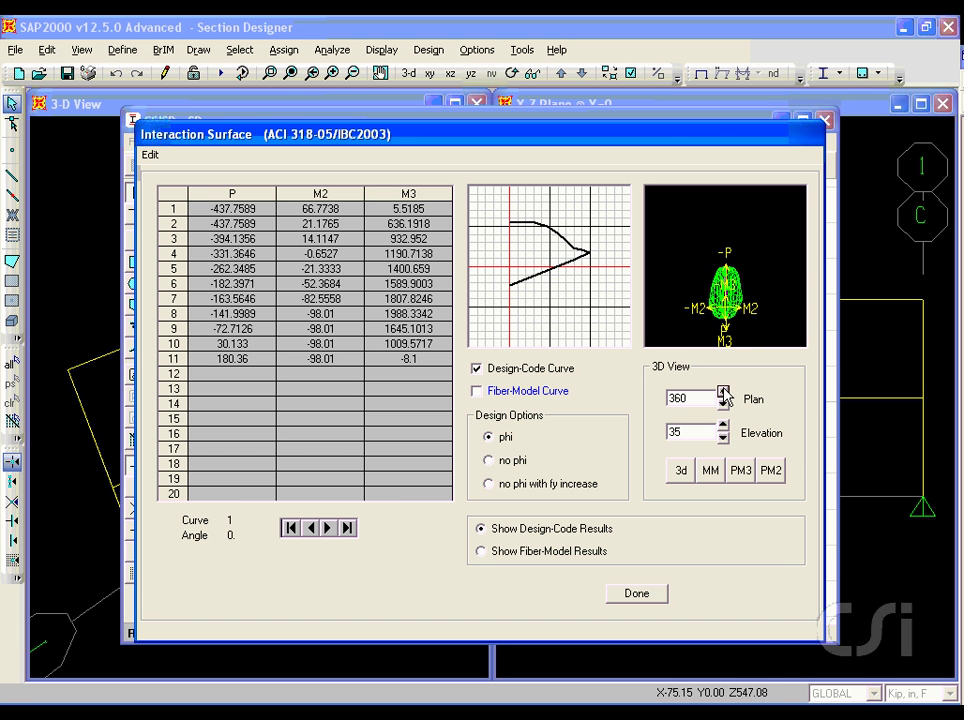
# Step through the interaction curves up to curve 5 at 60 degrees and close the interaction surface.
pyautogui.click(327, 529)
pyautogui.click(327, 529)
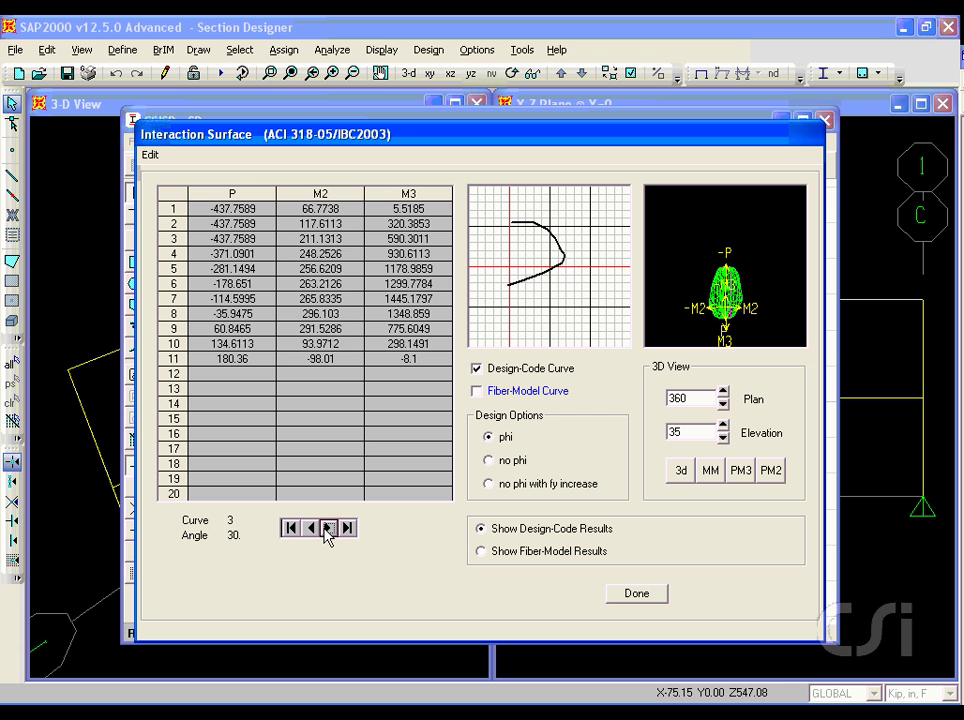
pyautogui.click(327, 529)
pyautogui.click(327, 529)
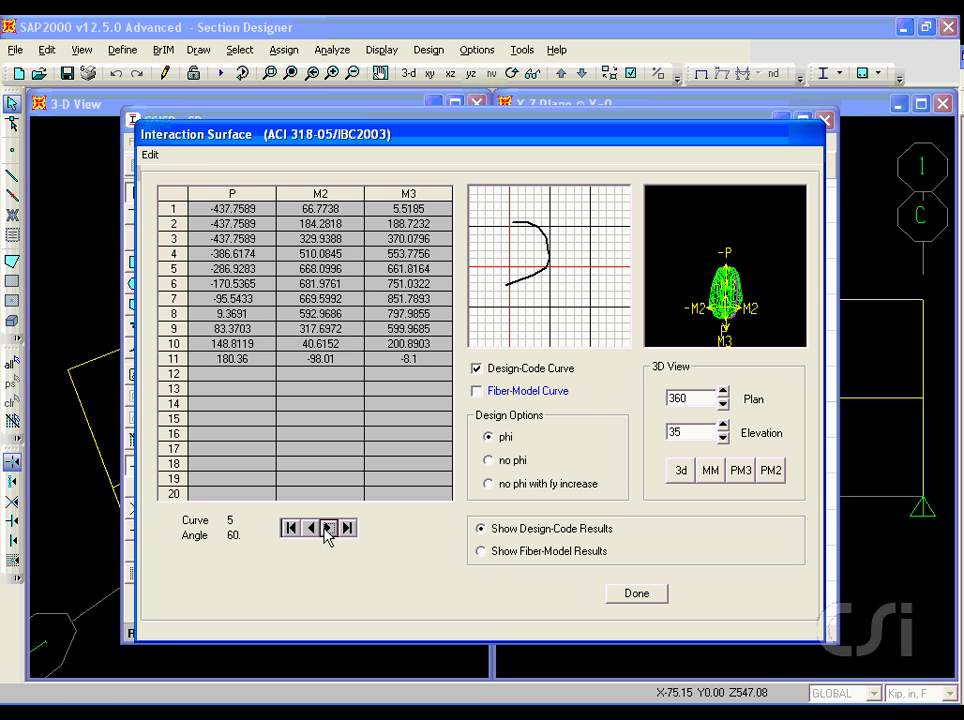
pyautogui.click(636, 595)
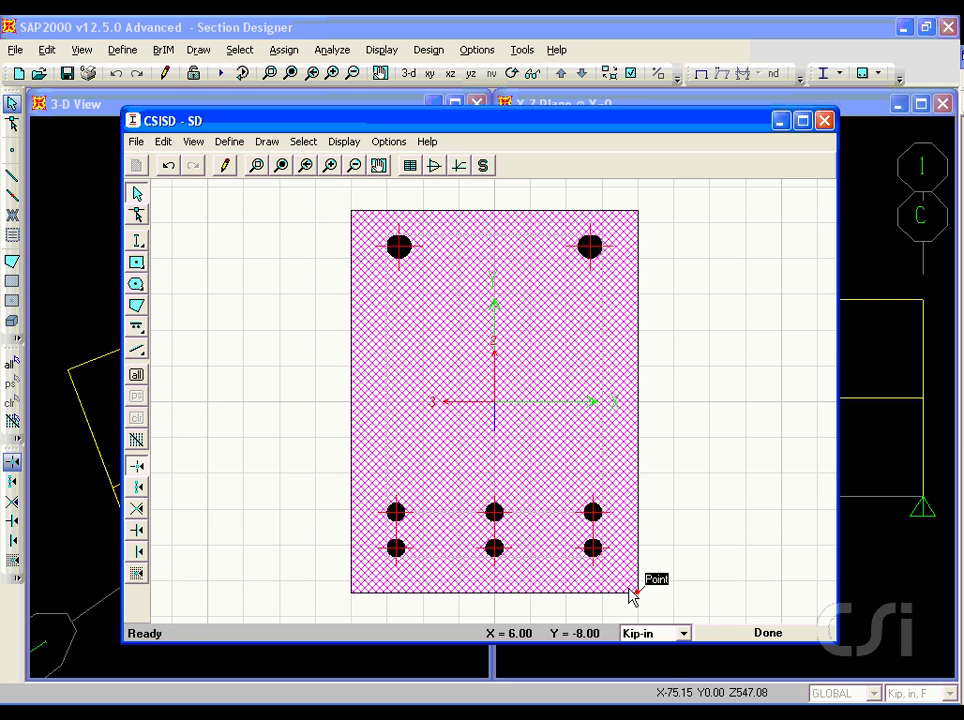
# Show the section's moment-curvature curve and inspect the strain diagram at several points along it.
pyautogui.click(346, 146)
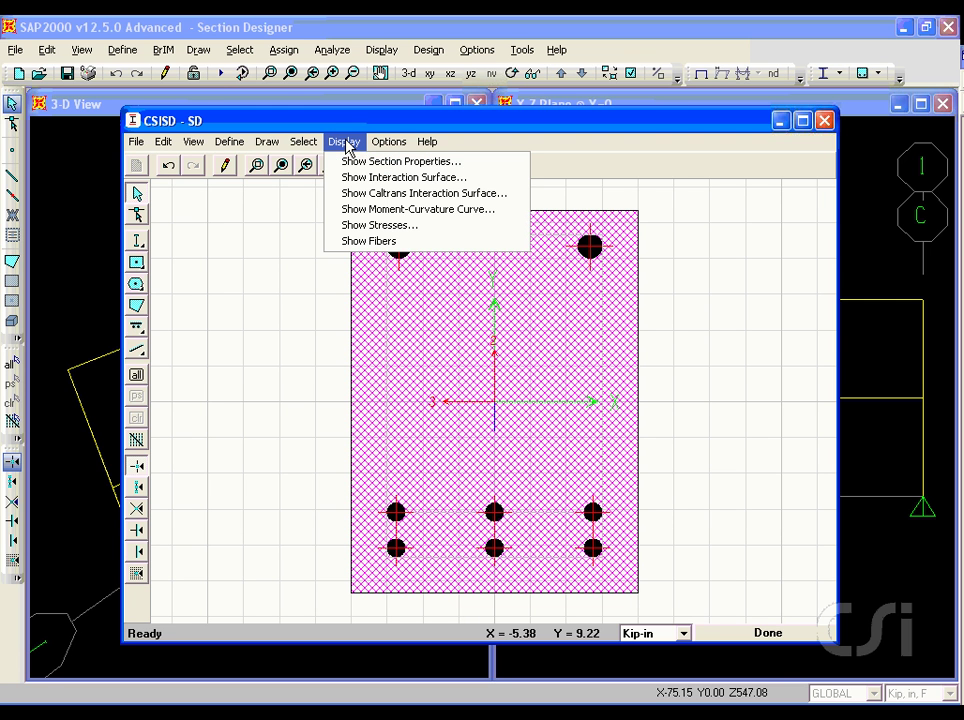
pyautogui.click(441, 210)
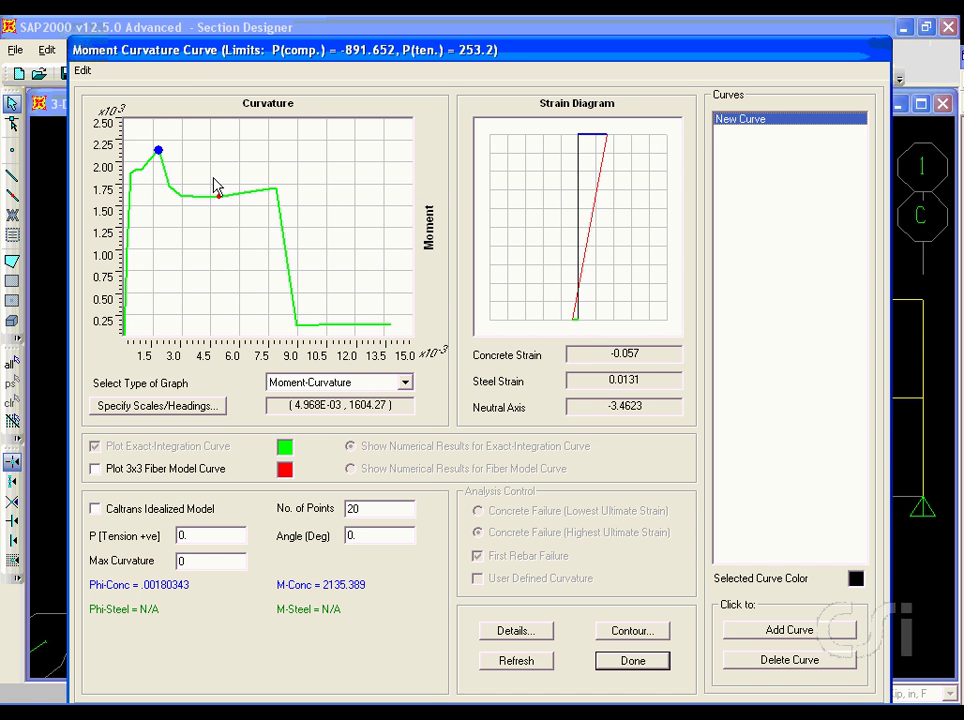
pyautogui.moveTo(158, 150)
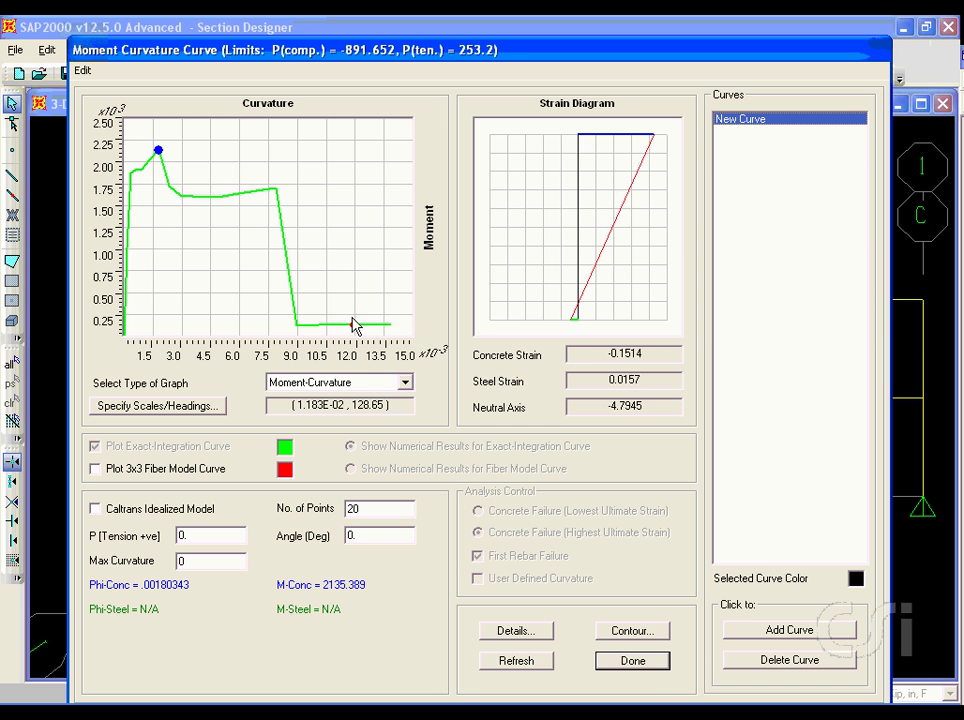
pyautogui.click(626, 668)
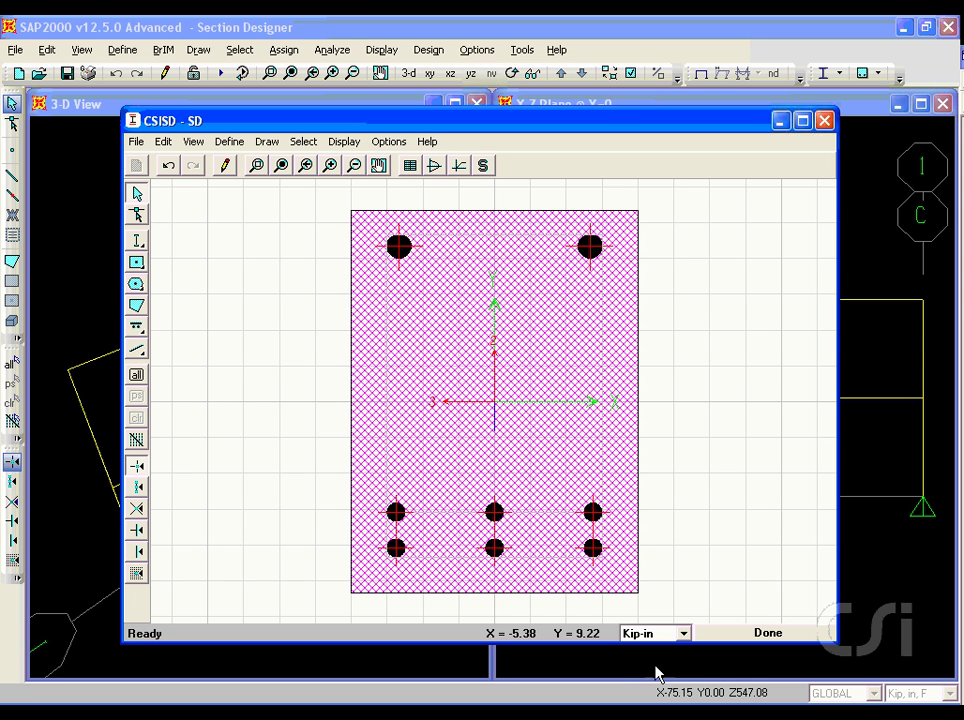
# Finish the section drawing and save the SD section to the model's frame properties.
pyautogui.click(755, 636)
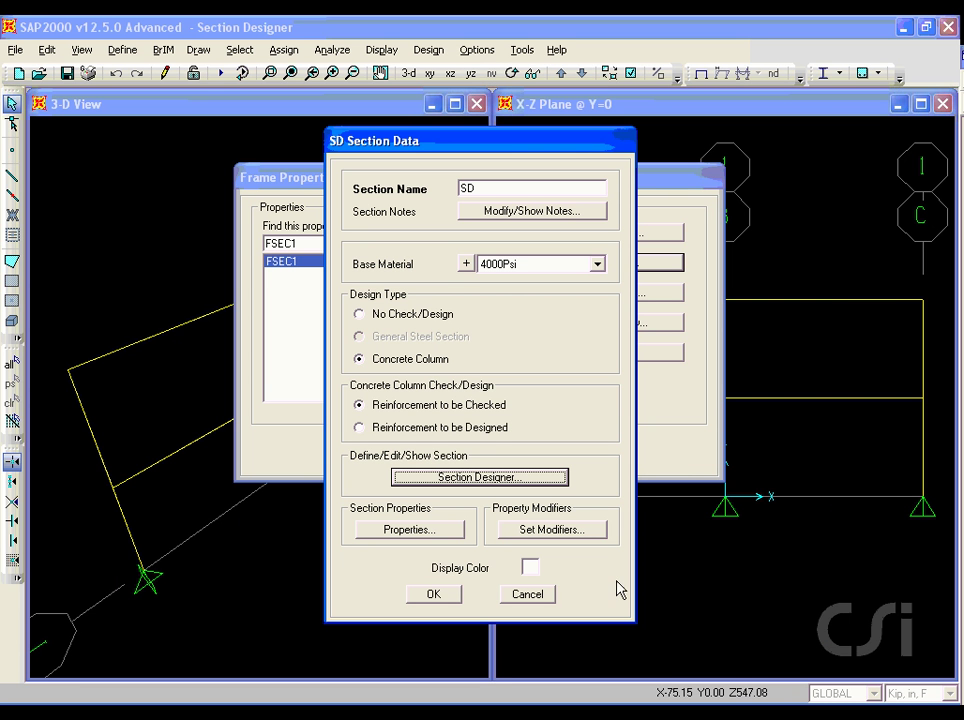
pyautogui.click(433, 595)
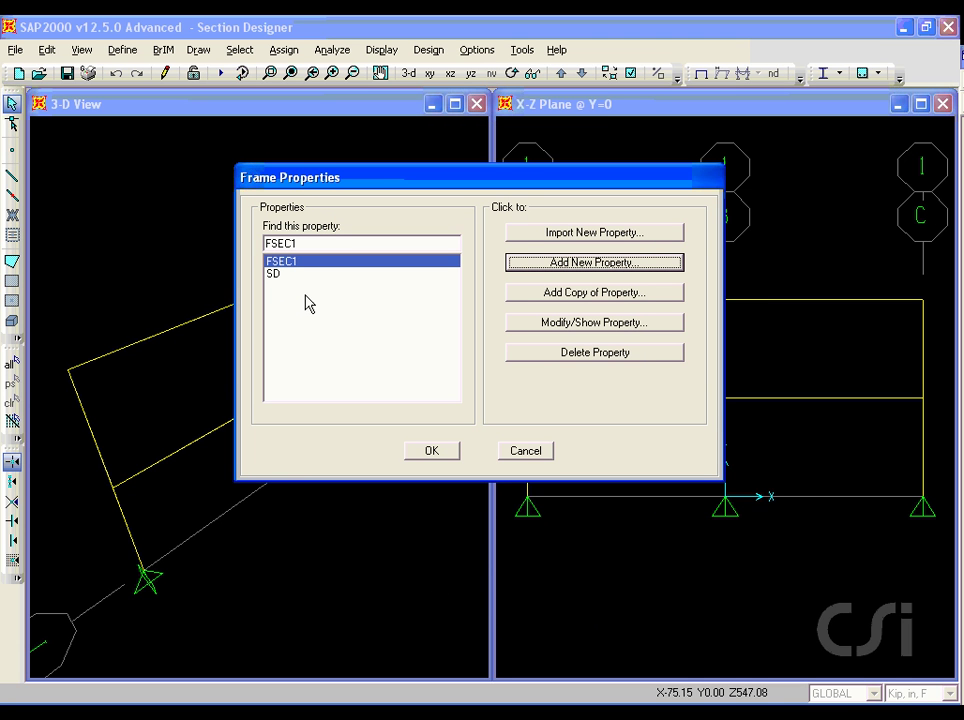
pyautogui.click(431, 452)
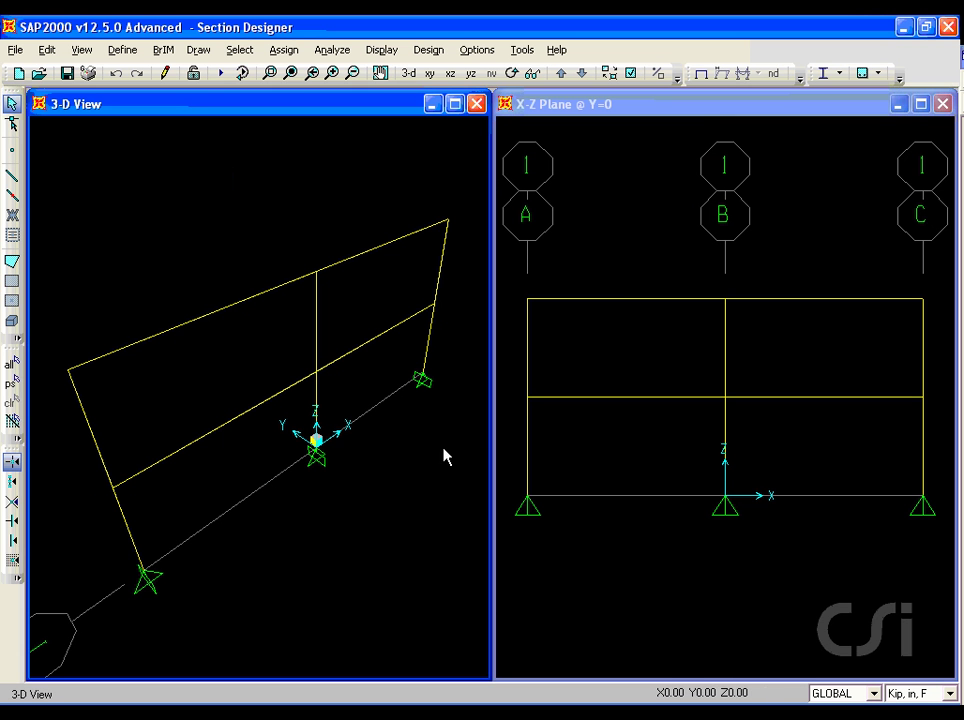
# Assign the SD frame section to the four horizontal beams in the X-Z plane view.
pyautogui.click(630, 262)
pyautogui.moveTo(630, 256); pyautogui.dragTo(598, 420)
pyautogui.moveTo(816, 383); pyautogui.dragTo(794, 448)
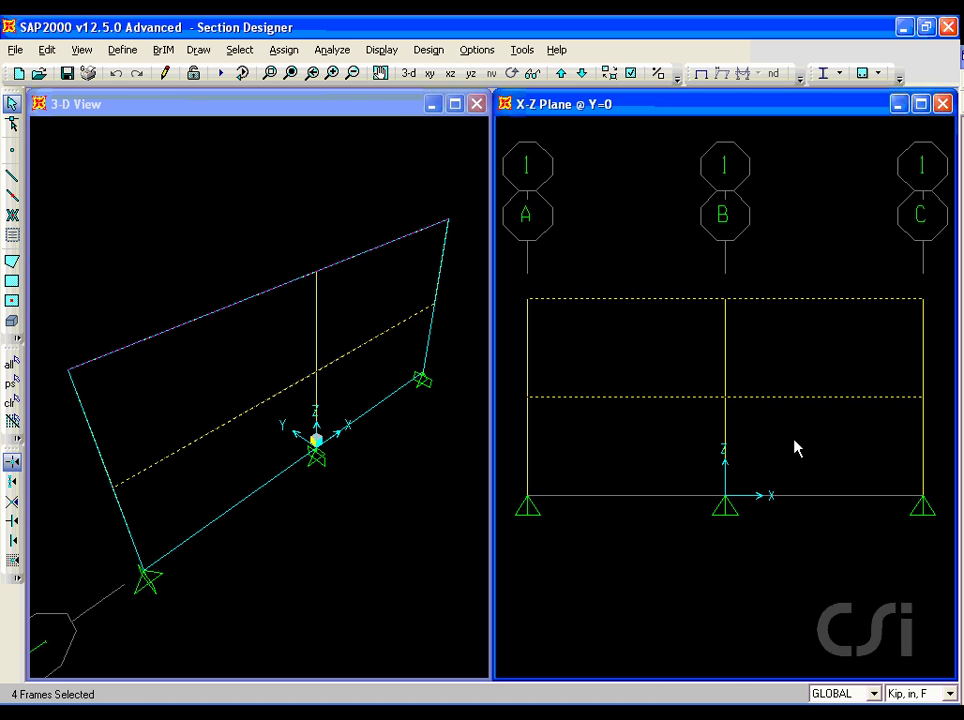
pyautogui.click(284, 50)
pyautogui.moveTo(300, 95)
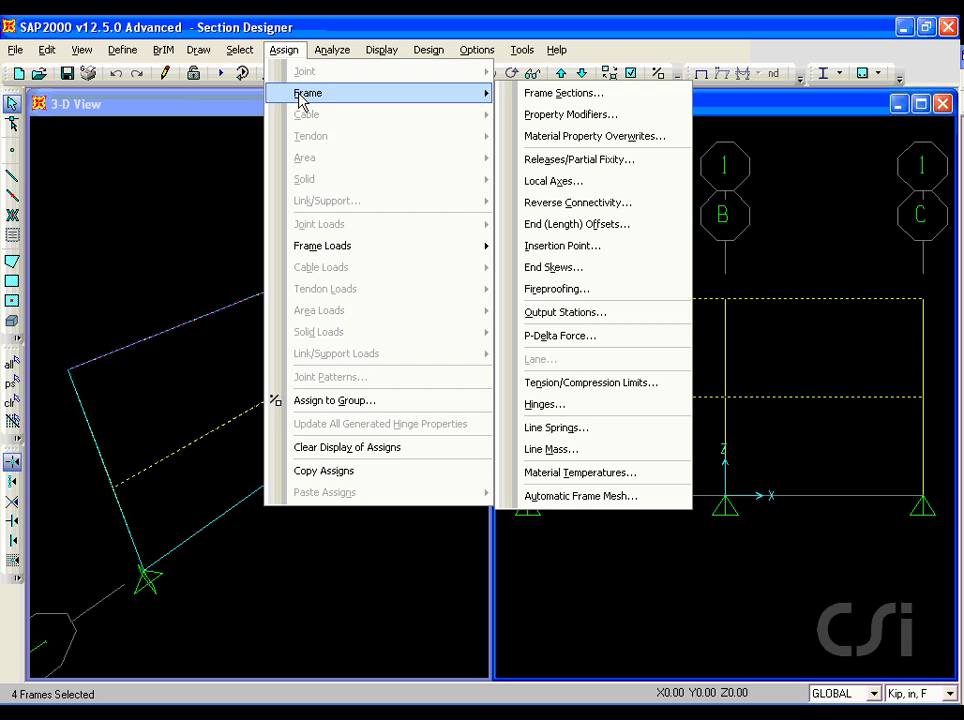
pyautogui.click(557, 96)
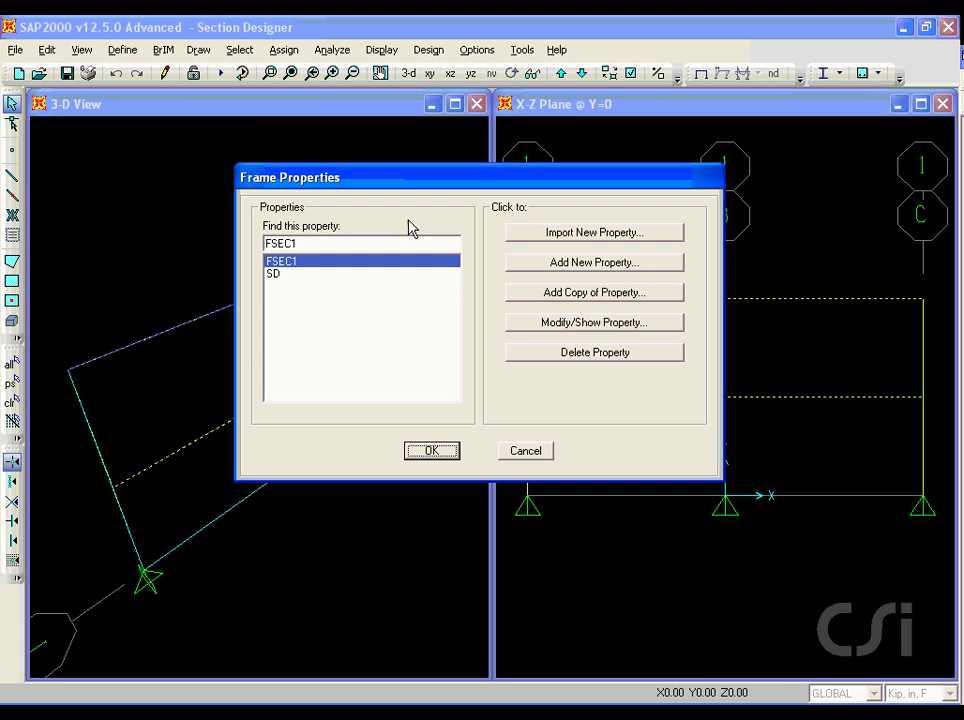
pyautogui.click(273, 274)
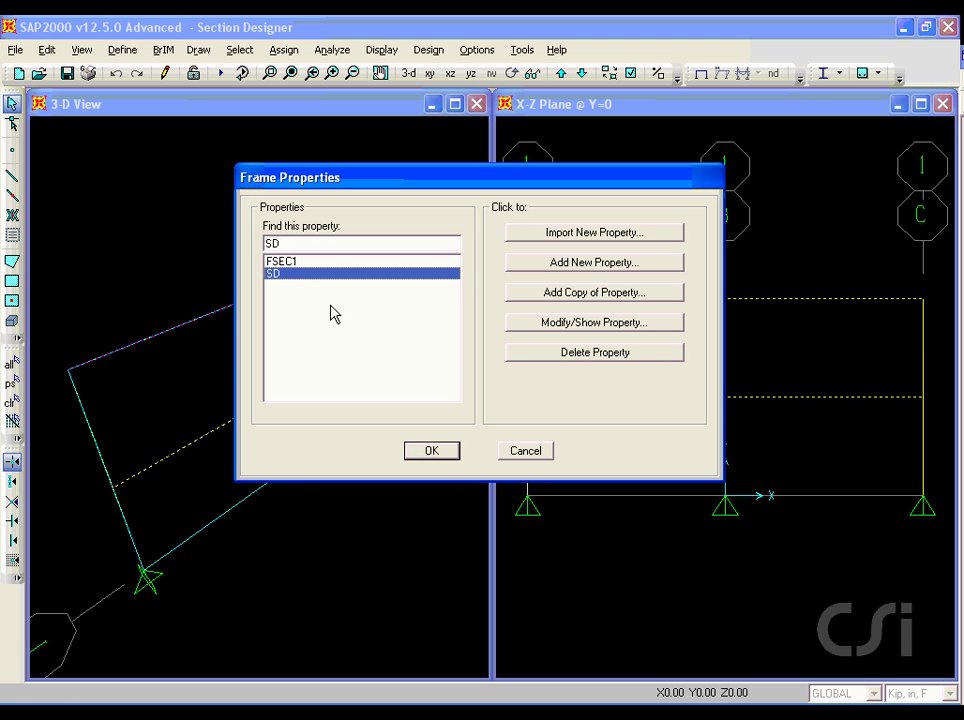
pyautogui.click(434, 453)
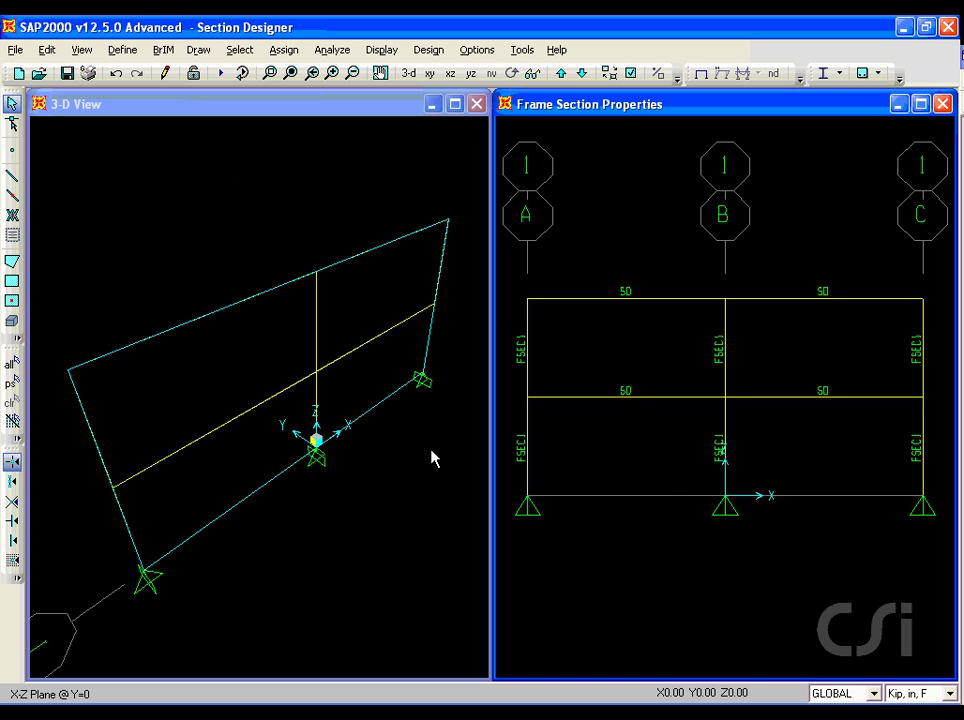
# Run the analysis with the 3-D view active, setting the MODAL case to Do Not Run and keeping DEAD.
pyautogui.click(345, 225)
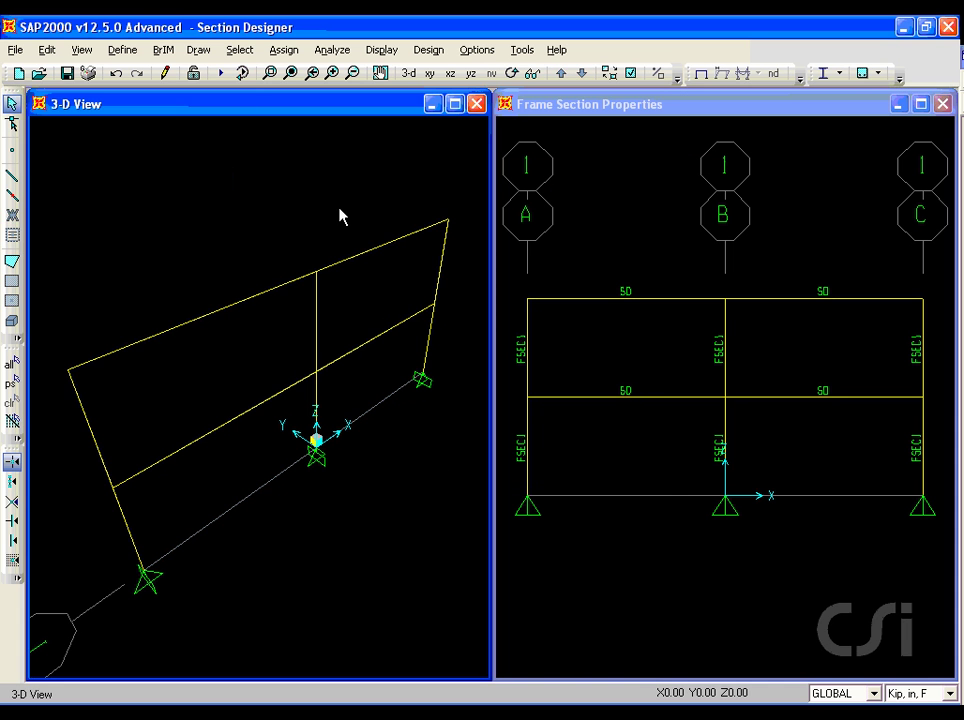
pyautogui.click(221, 75)
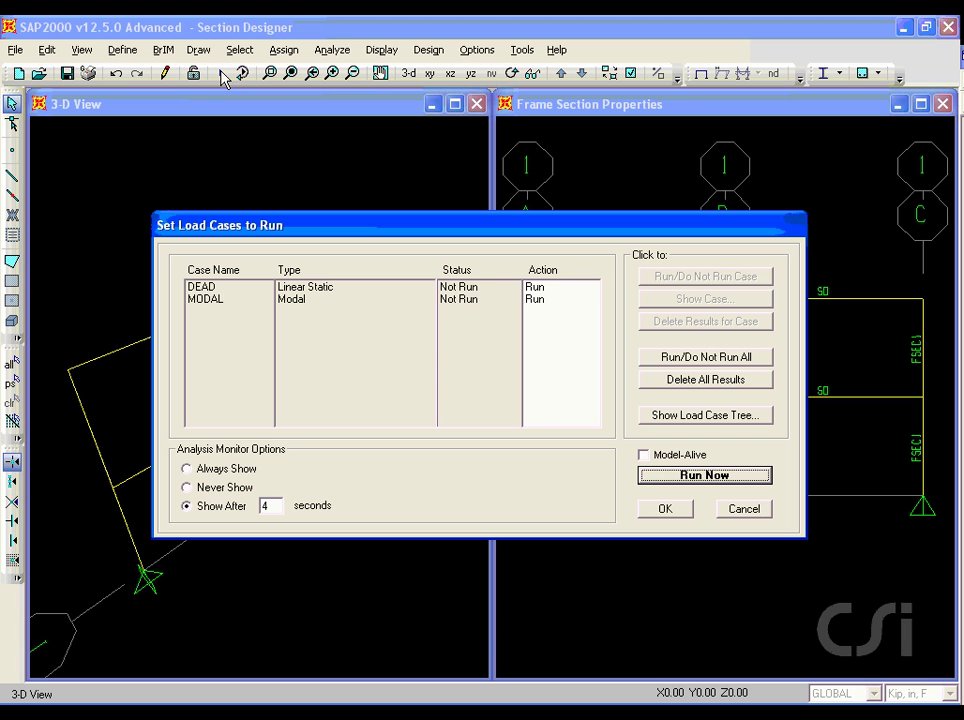
pyautogui.click(211, 300)
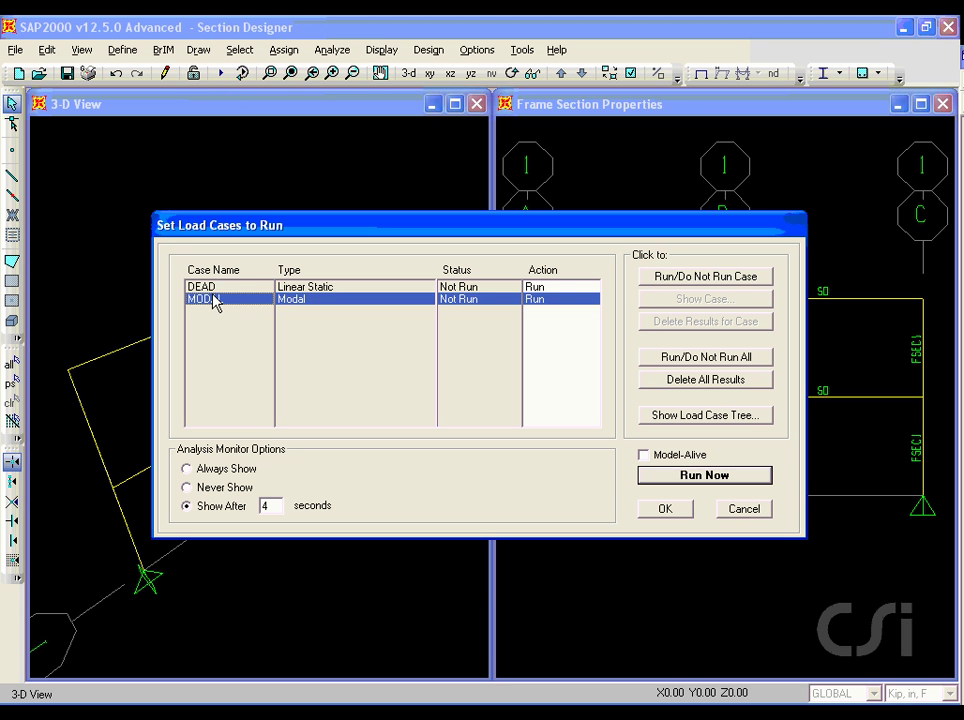
pyautogui.click(674, 279)
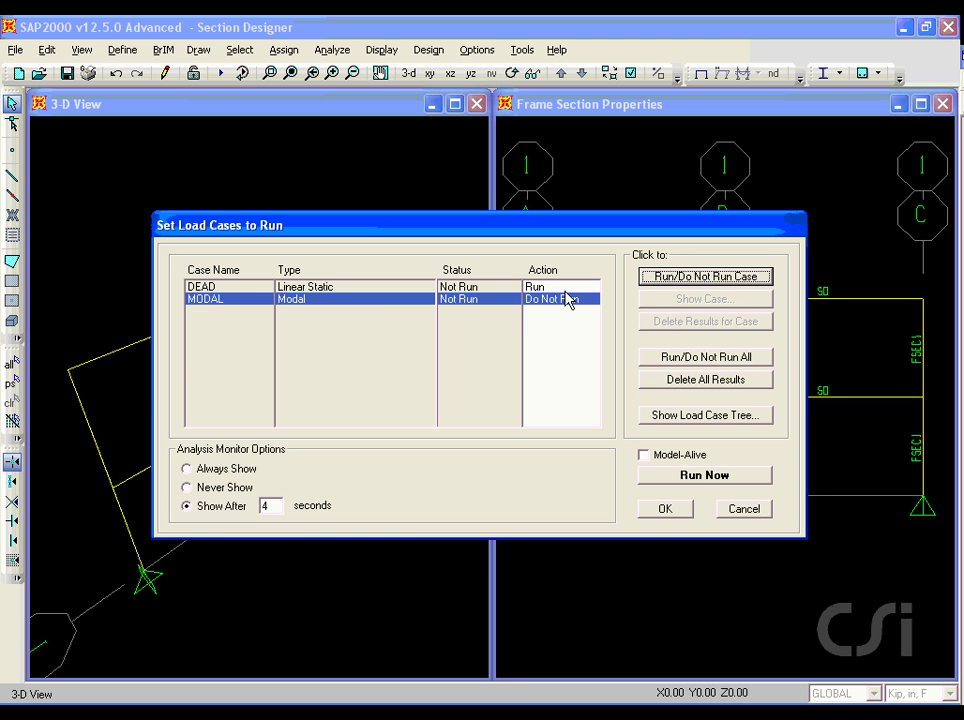
pyautogui.click(693, 477)
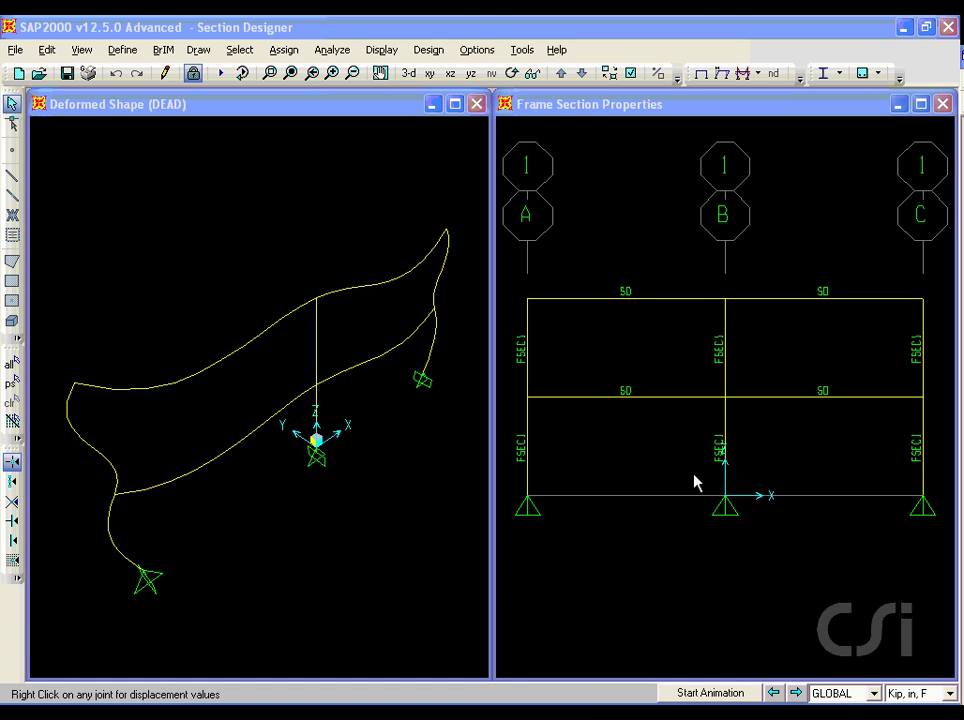
# Run the concrete frame design/check of the structure with the results shown in the X-Z elevation view.
pyautogui.click(625, 258)
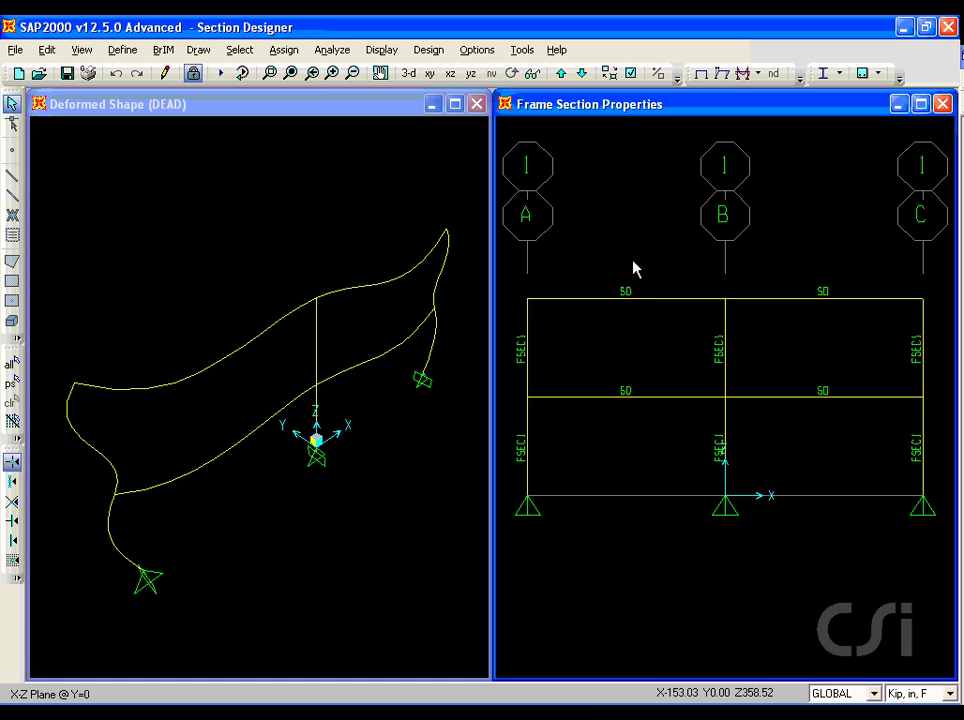
pyautogui.click(428, 49)
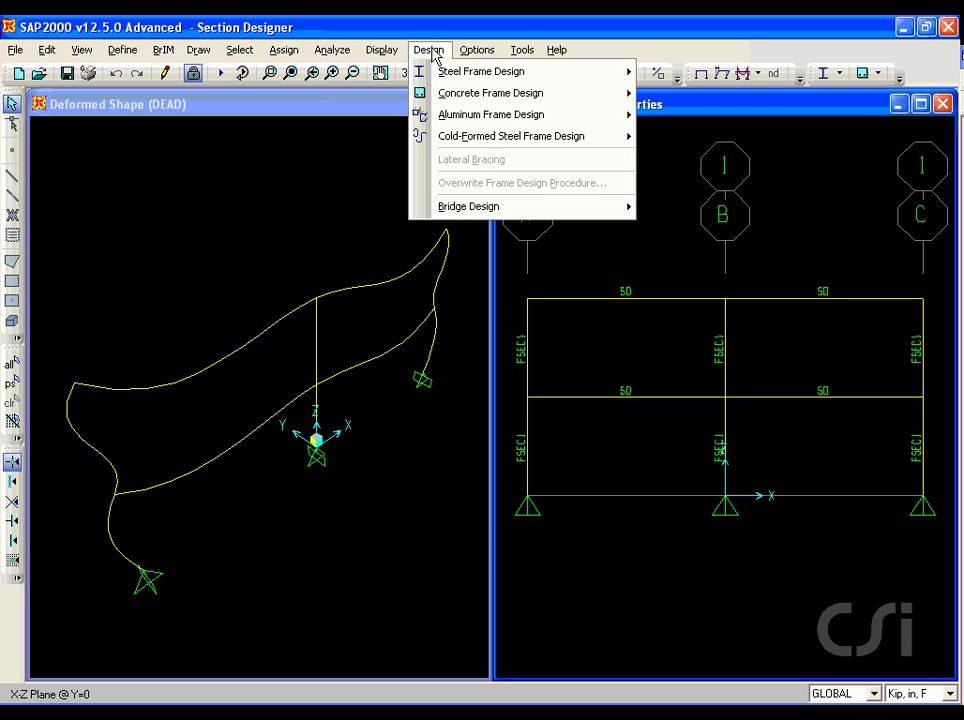
pyautogui.moveTo(434, 95)
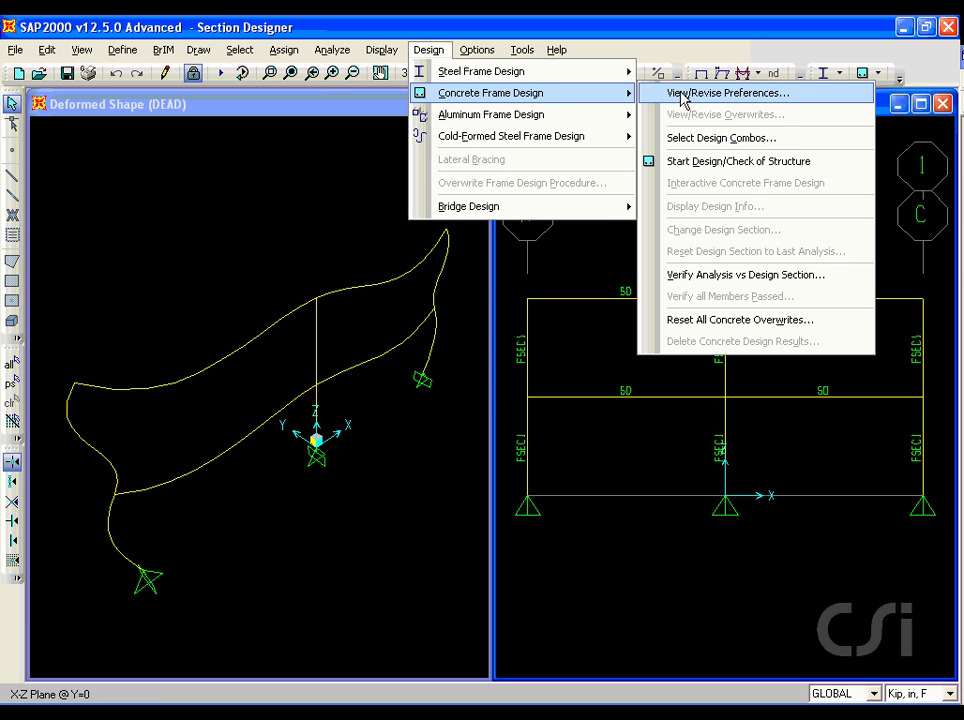
pyautogui.click(771, 171)
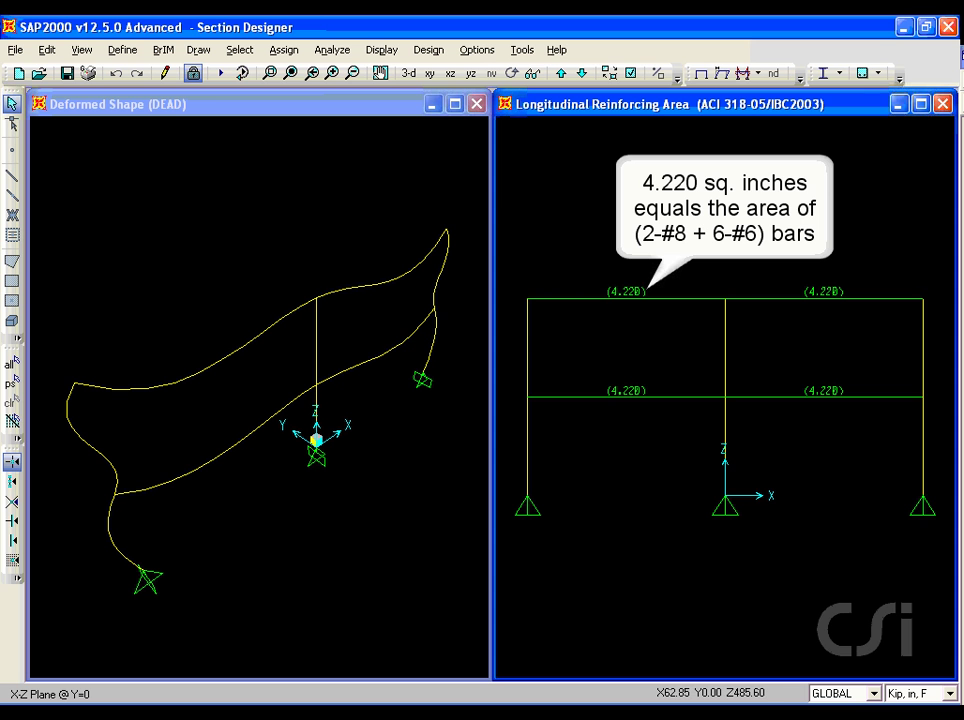
# Show the concrete check information for the top beam between grids A and B and review its design summary at station 288.
pyautogui.rightClick(653, 298)
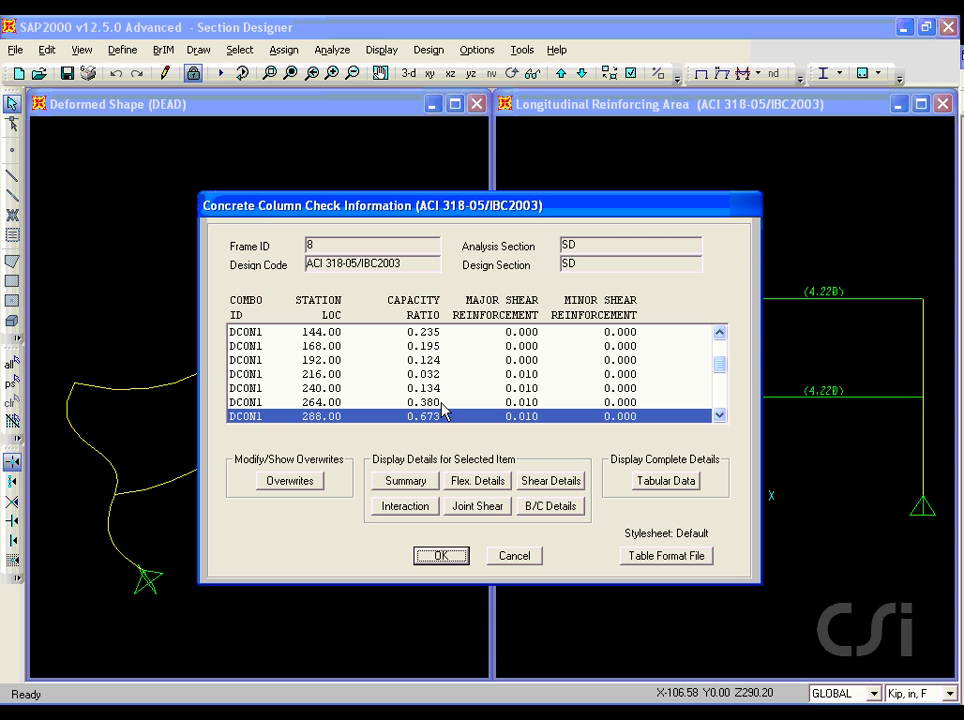
pyautogui.click(404, 481)
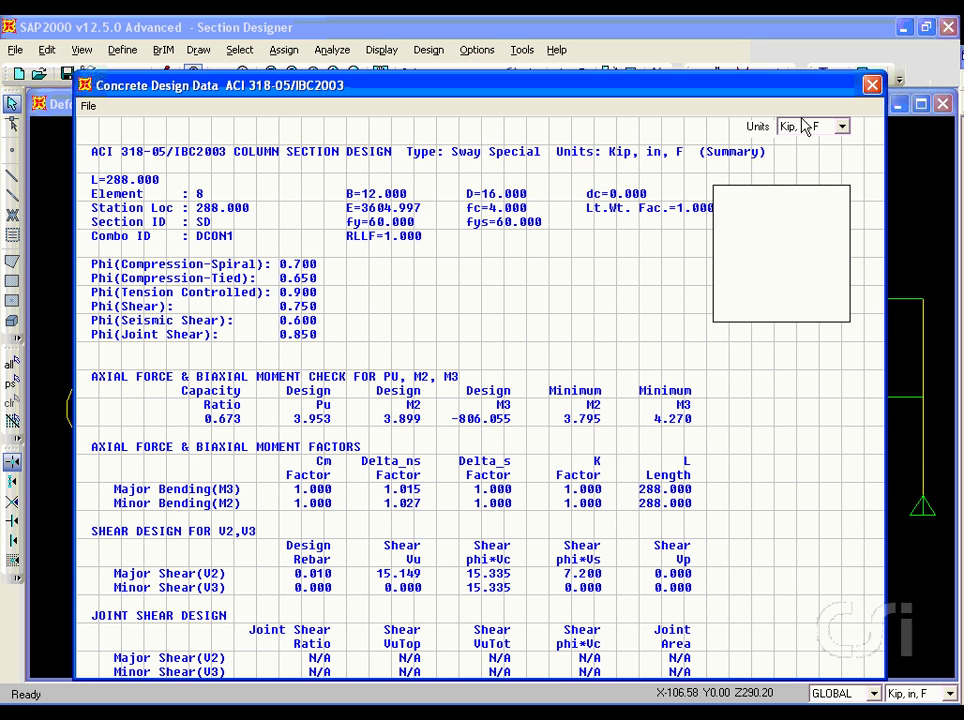
pyautogui.click(872, 86)
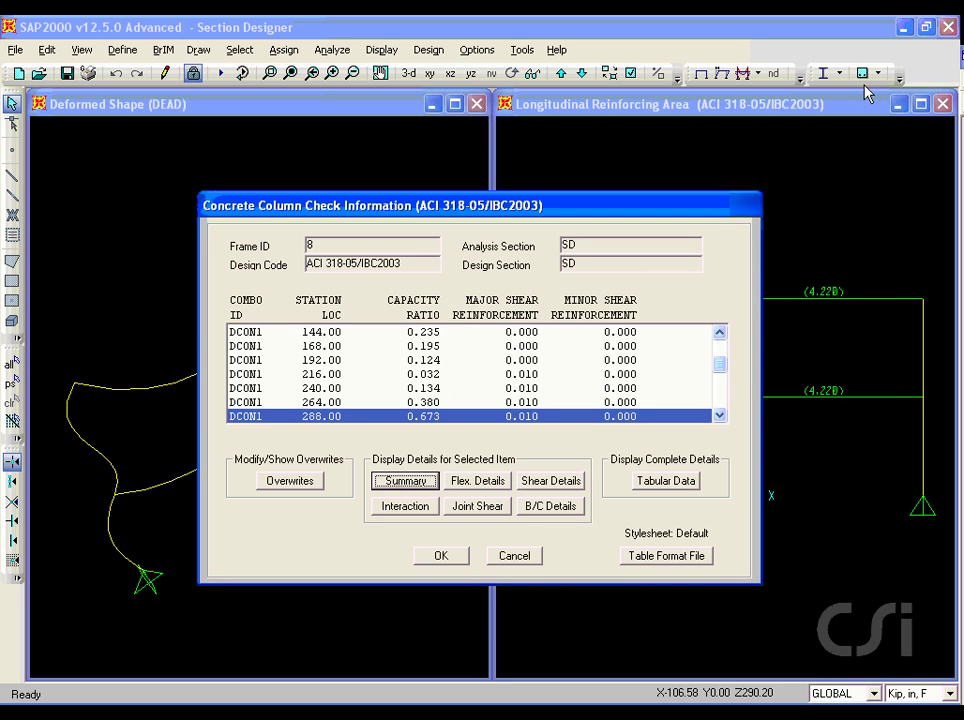
# Examine the beam's tabular column summary data across to the PMM ratio, shear rebar and error message columns, and close the check information.
pyautogui.click(668, 484)
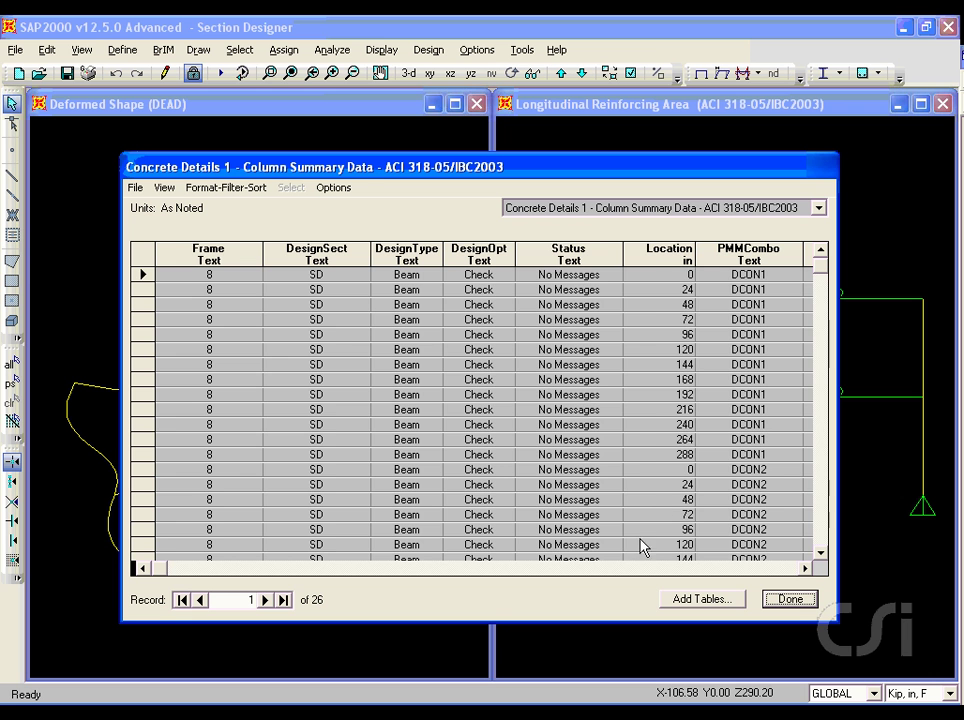
pyautogui.click(807, 569)
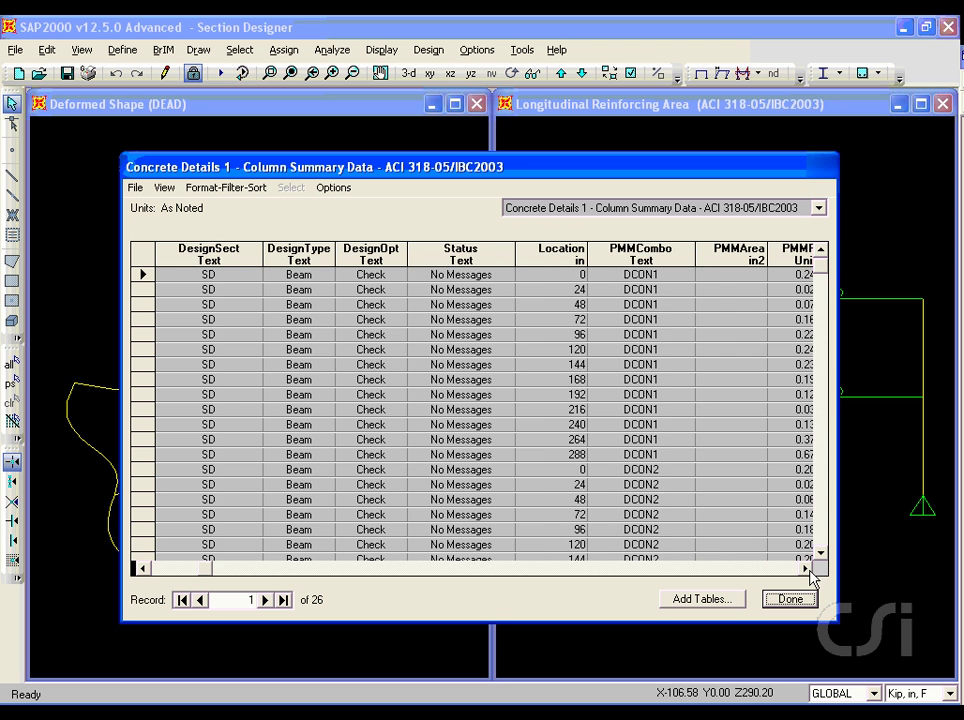
pyautogui.click(807, 569)
pyautogui.click(807, 569)
pyautogui.click(807, 569)
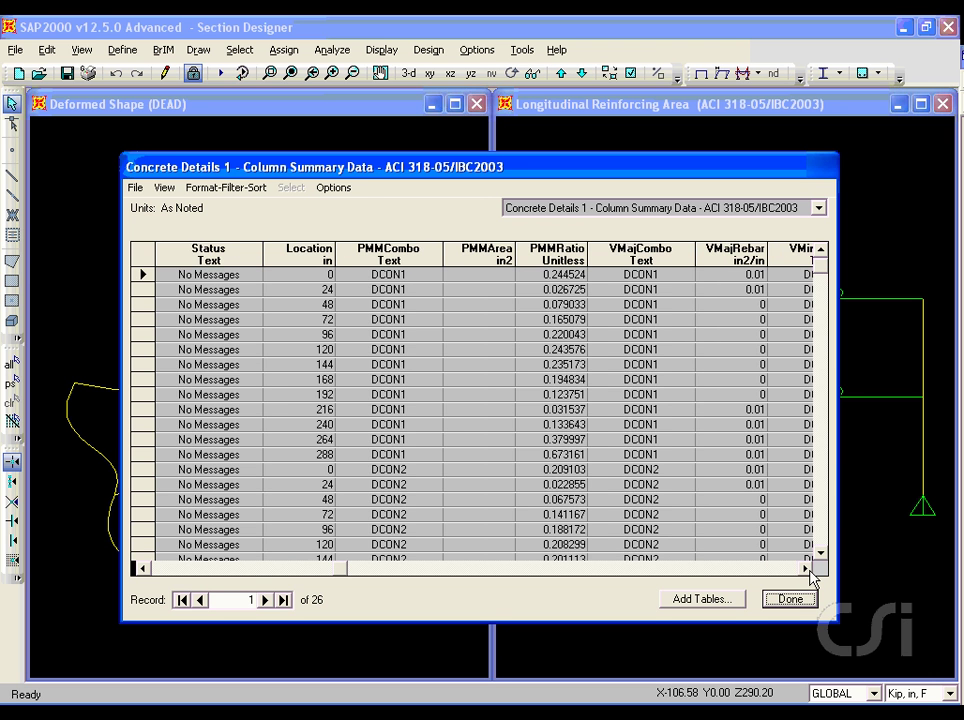
pyautogui.click(807, 569)
pyautogui.click(807, 569)
pyautogui.click(807, 569)
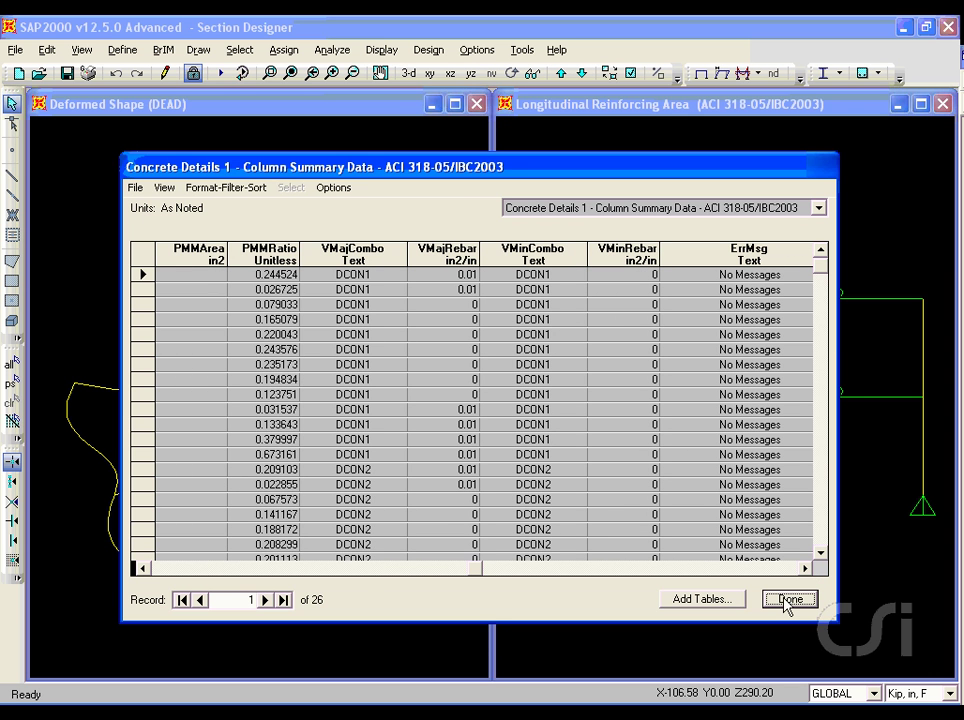
pyautogui.click(787, 600)
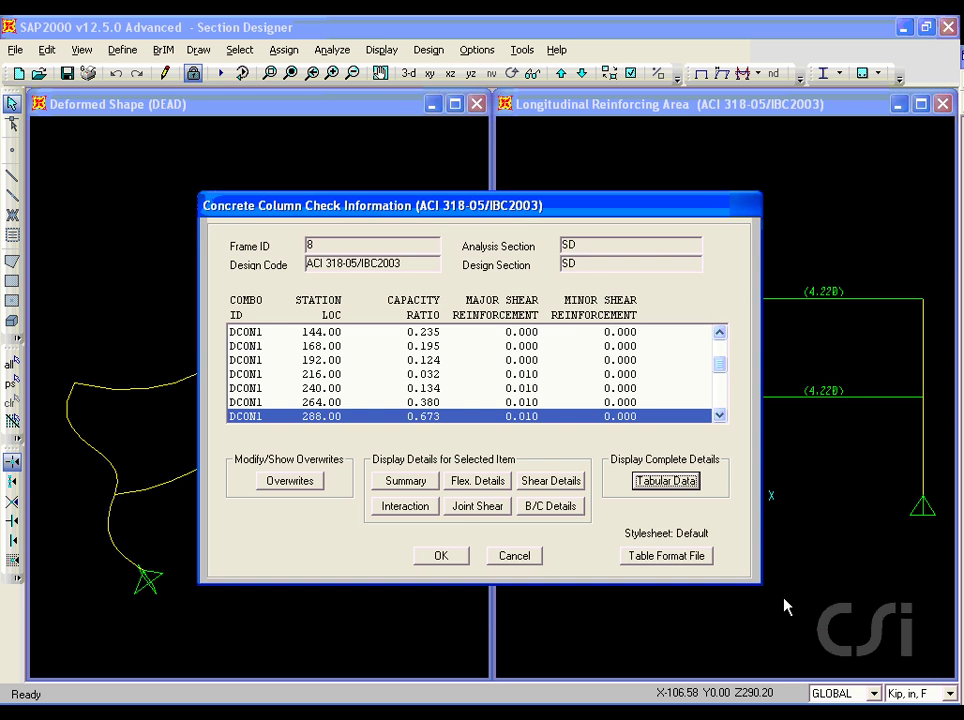
pyautogui.click(455, 561)
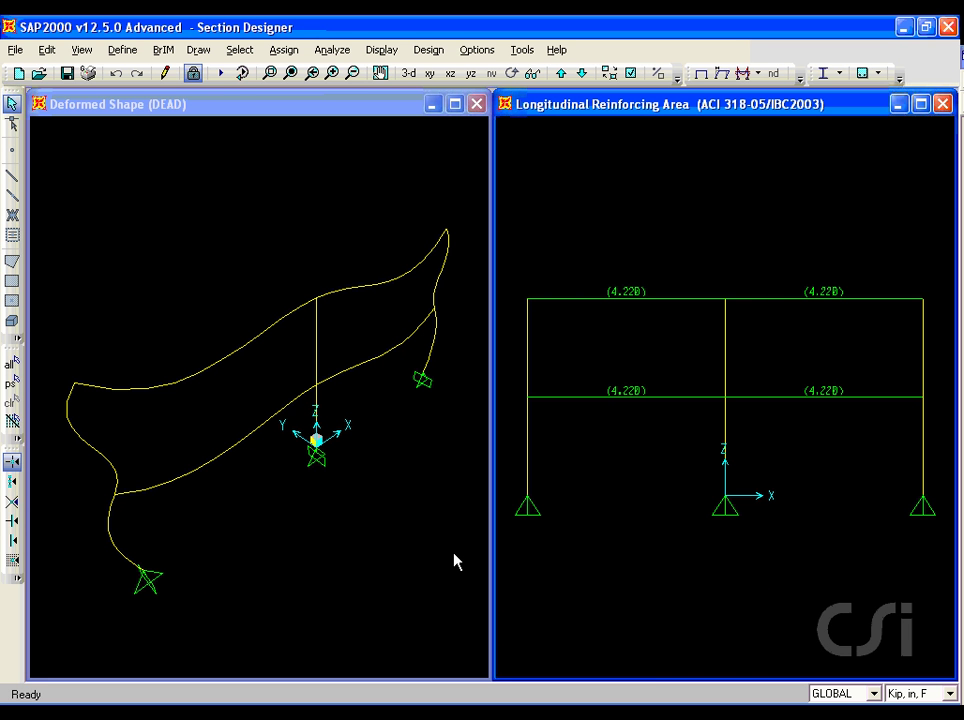